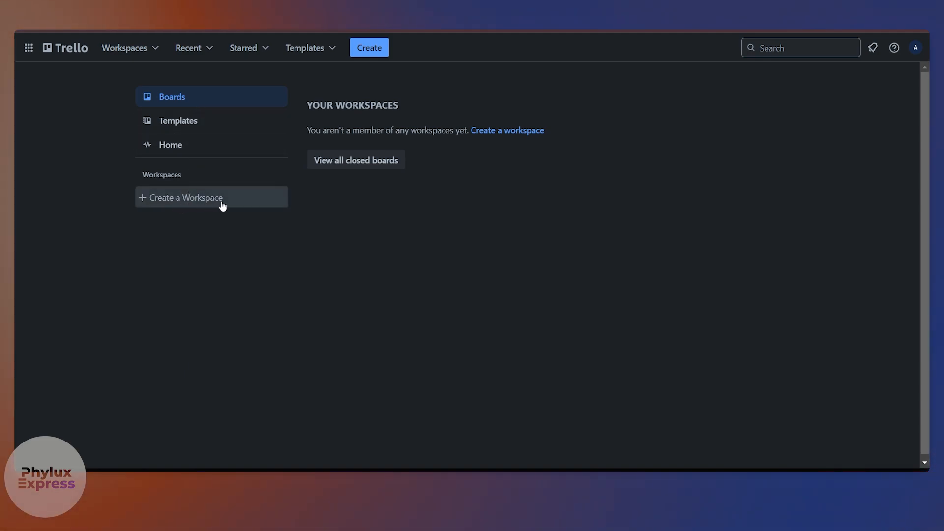
- Browse the ready-made board templates, then close the template picker
left_click(365, 55)
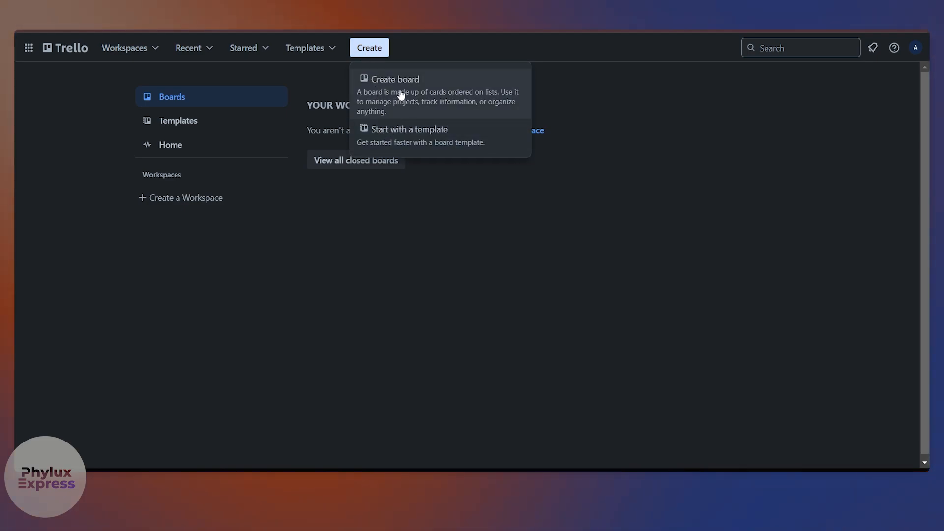
left_click(402, 147)
scroll(458, 180, "down", 1)
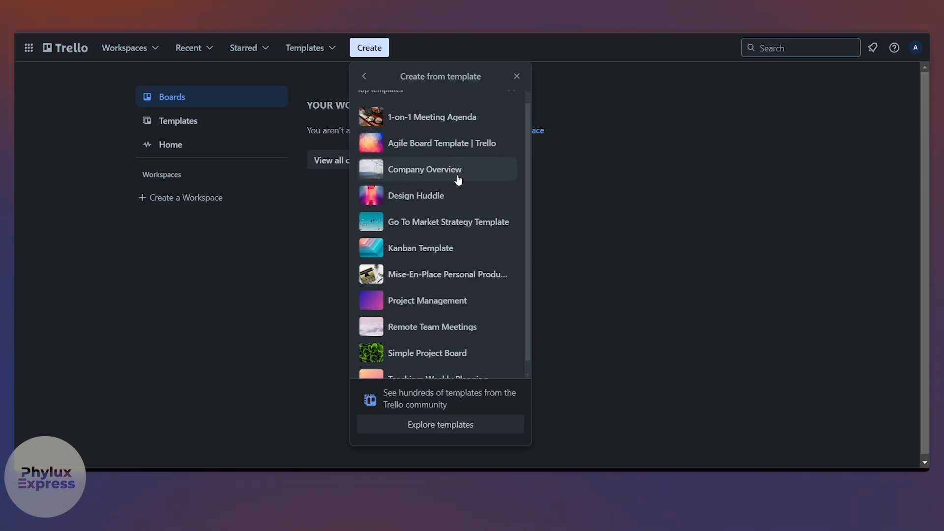
scroll(457, 310, "up", 1)
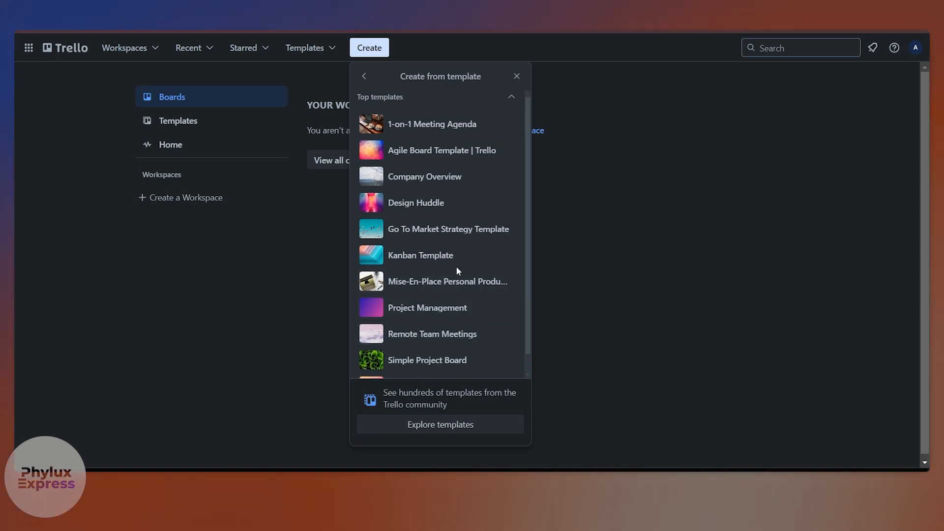
left_click(516, 76)
- Start a blank board titled 'phylux' with Private visibility
left_click(369, 49)
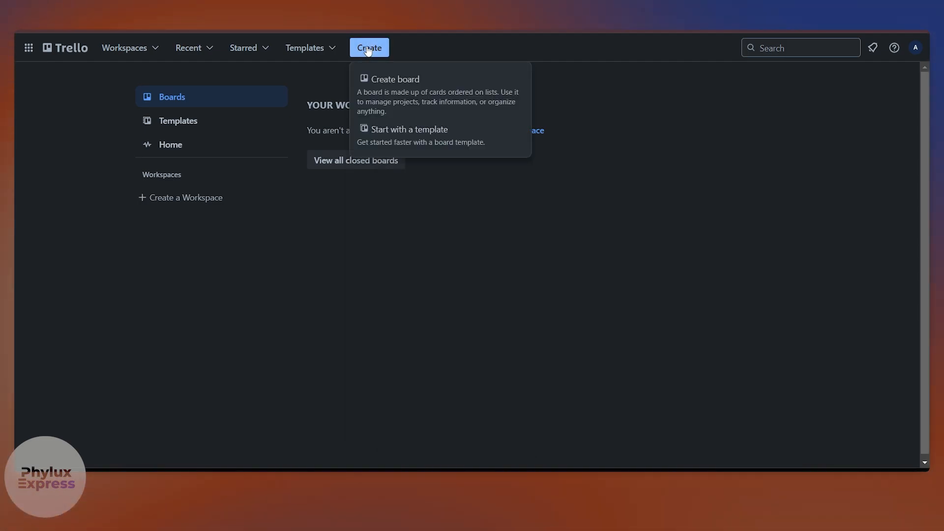
left_click(395, 101)
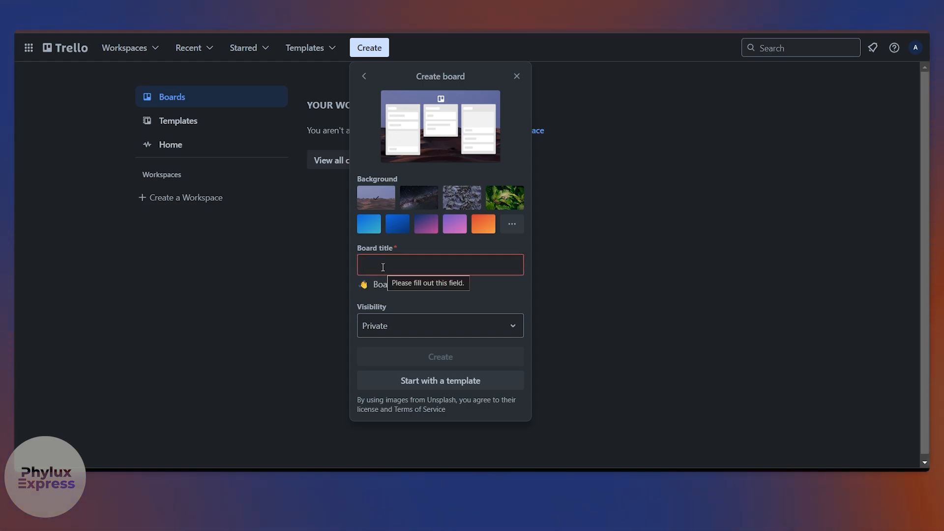
type("phylux")
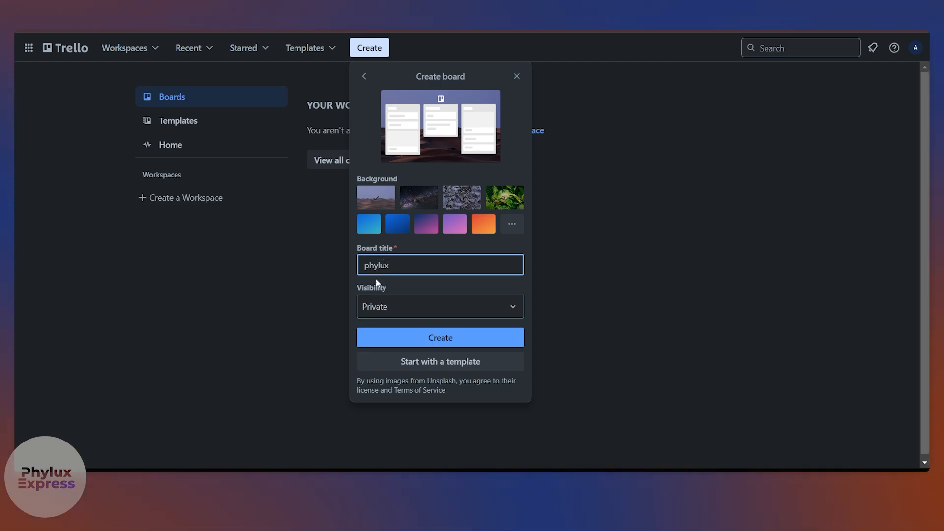
left_click(376, 306)
left_click(408, 348)
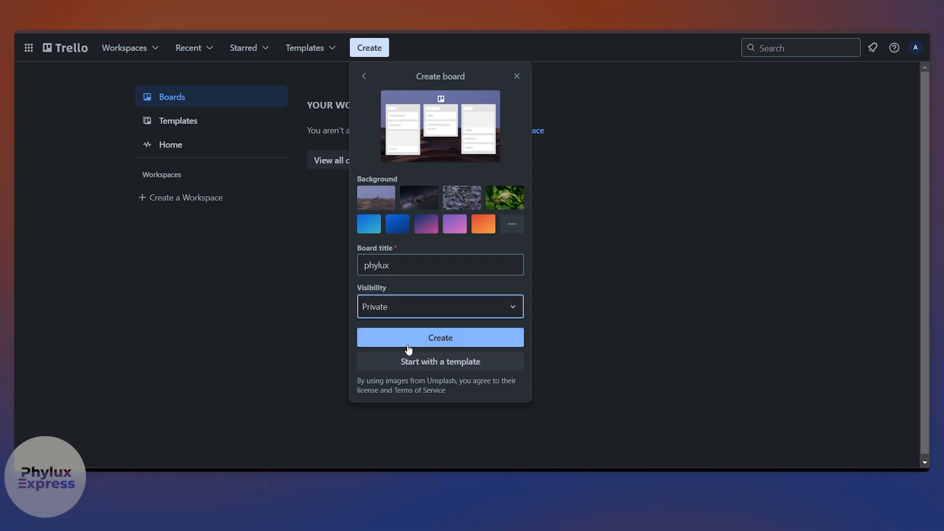
- Open the full background photo collection and search for 'rain'
left_click(437, 339)
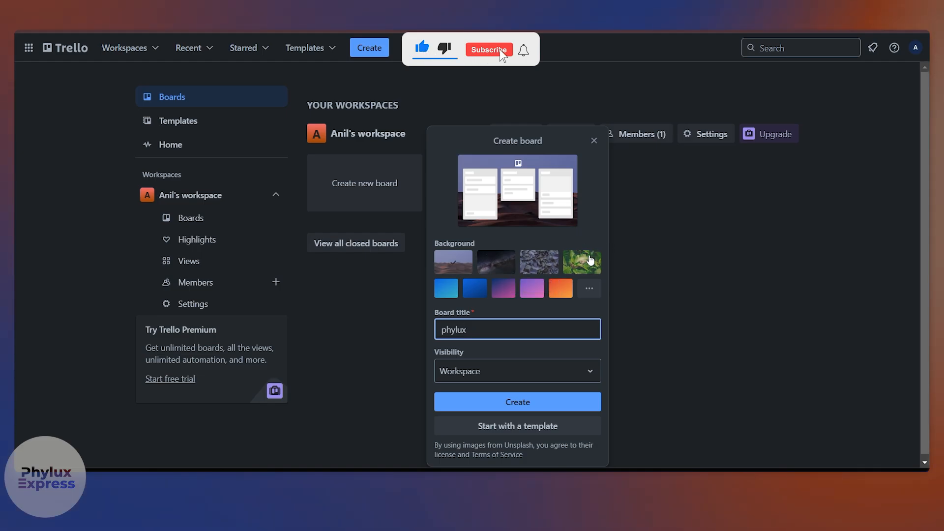
left_click(586, 290)
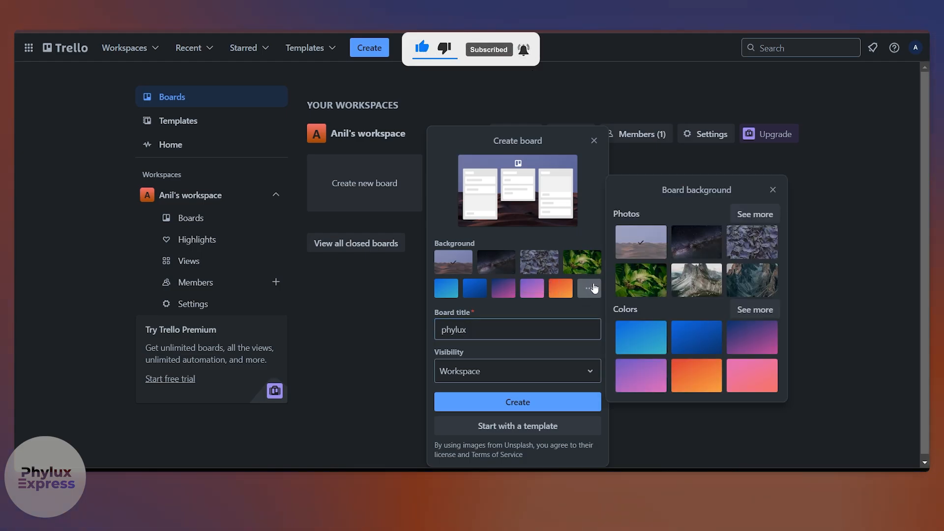
left_click(740, 215)
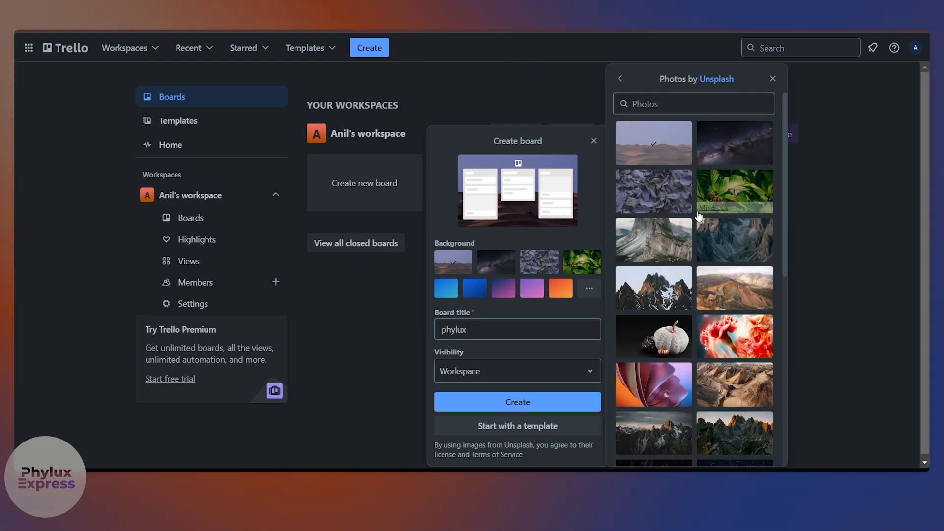
scroll(700, 332, "down", 5)
scroll(701, 333, "up", 5)
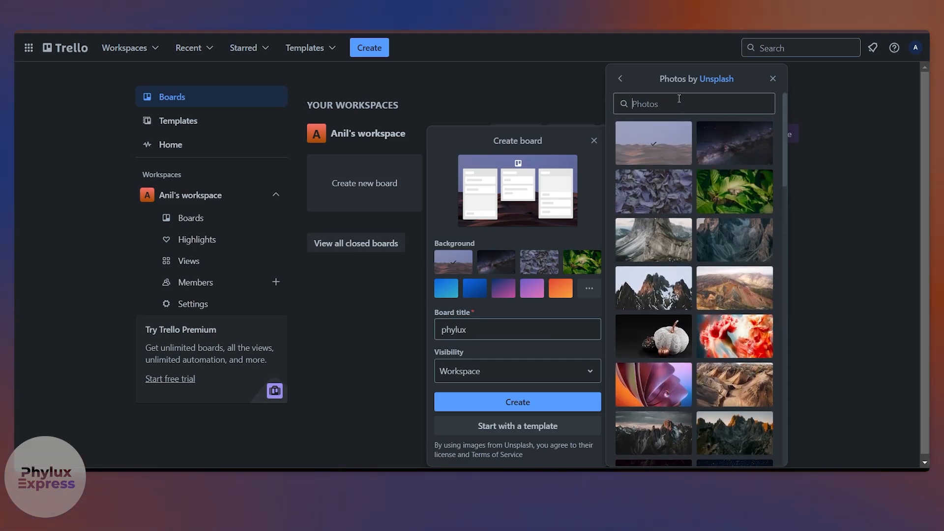
type("rain")
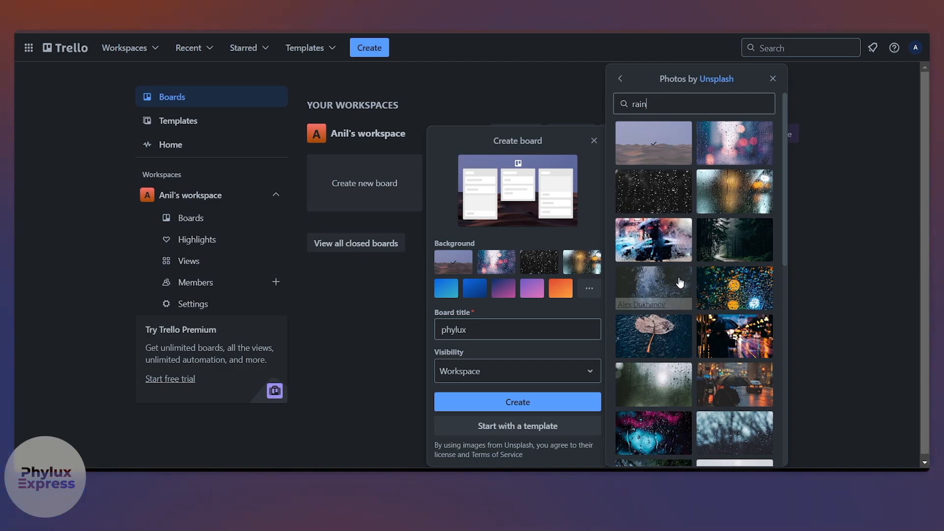
- Choose the misty forest photo as the background and open the visibility choices
scroll(710, 212, "down", 1)
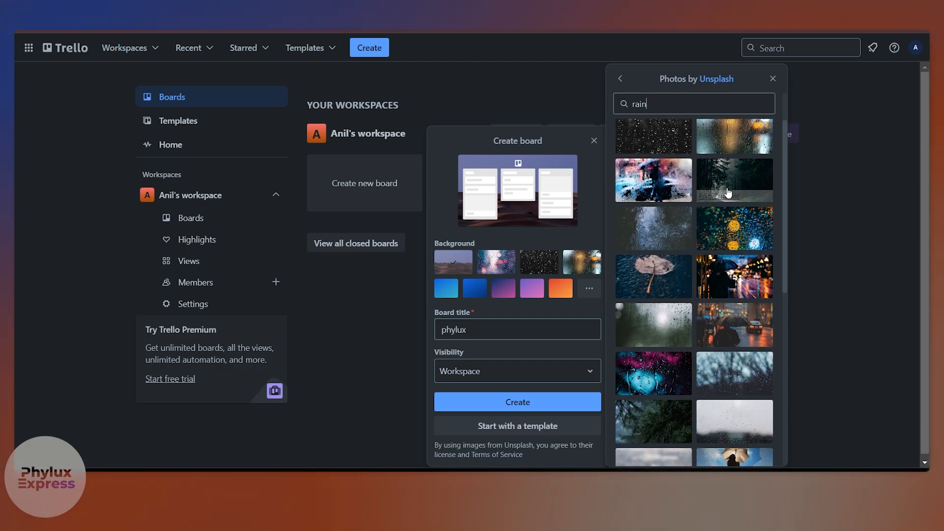
scroll(748, 355, "down", 5)
scroll(748, 355, "up", 6)
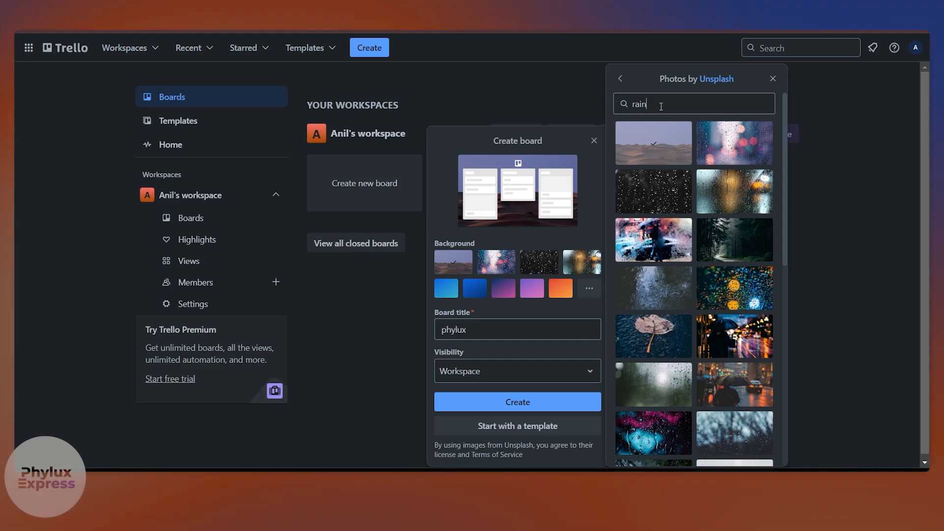
scroll(727, 235, "down", 1)
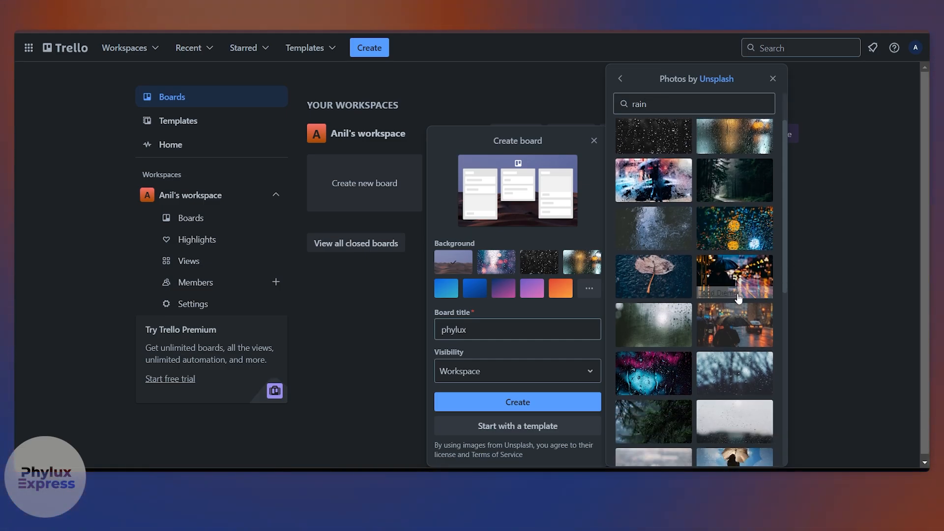
left_click(729, 178)
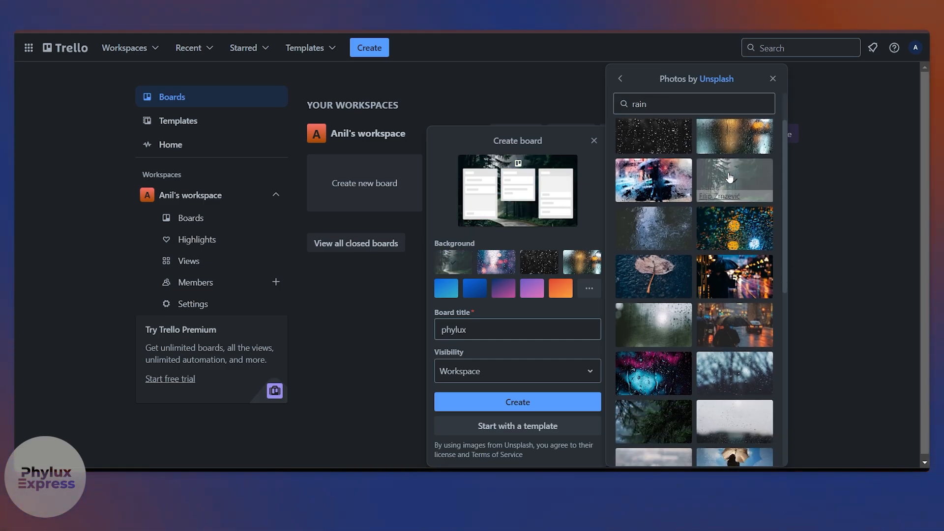
left_click(497, 307)
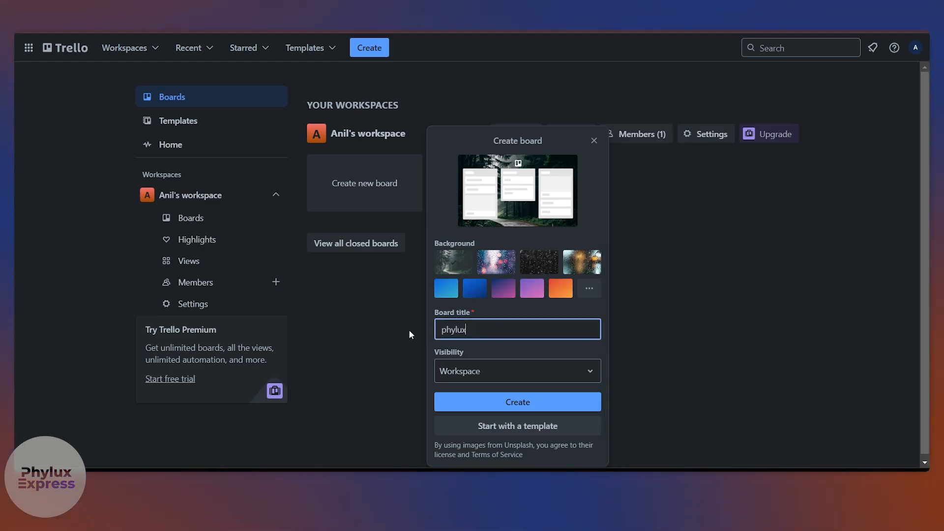
left_click(500, 379)
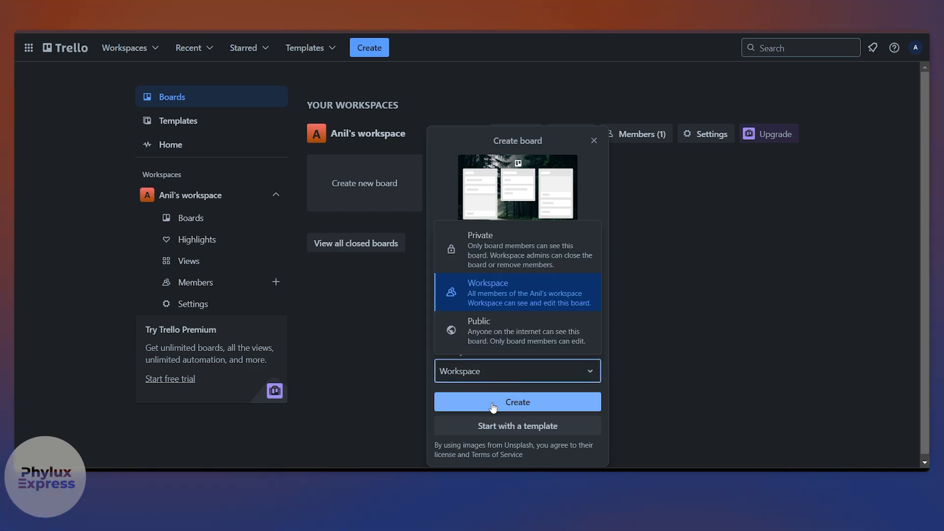
- Keep Workspace visibility and create the phylux board with To Do, Doing and Done lists
left_click(494, 294)
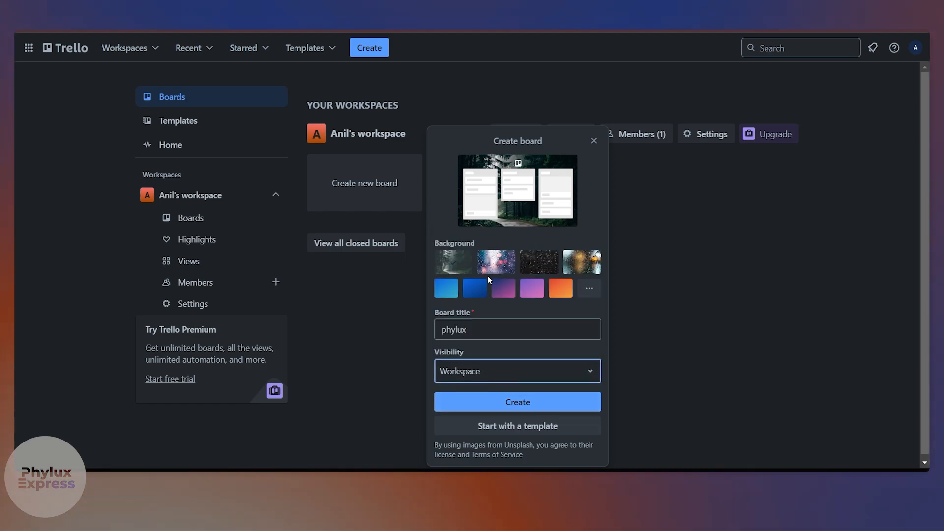
left_click(503, 402)
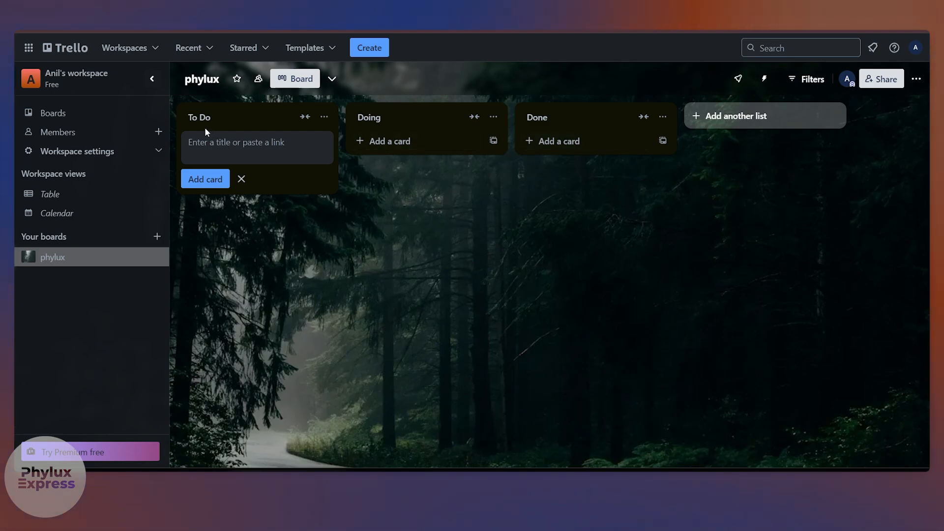
mouse_move(206, 118)
left_mouse_down()
mouse_move(207, 134)
mouse_move(199, 132)
left_mouse_up()
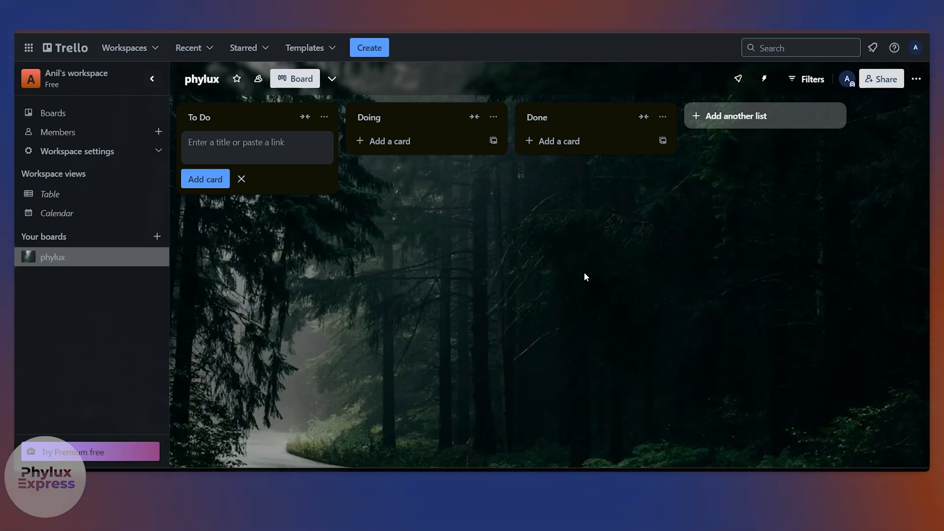
- Add three lists named 'Topics to do', 'Hold on' and 'Task Done' after Done
left_click(718, 126)
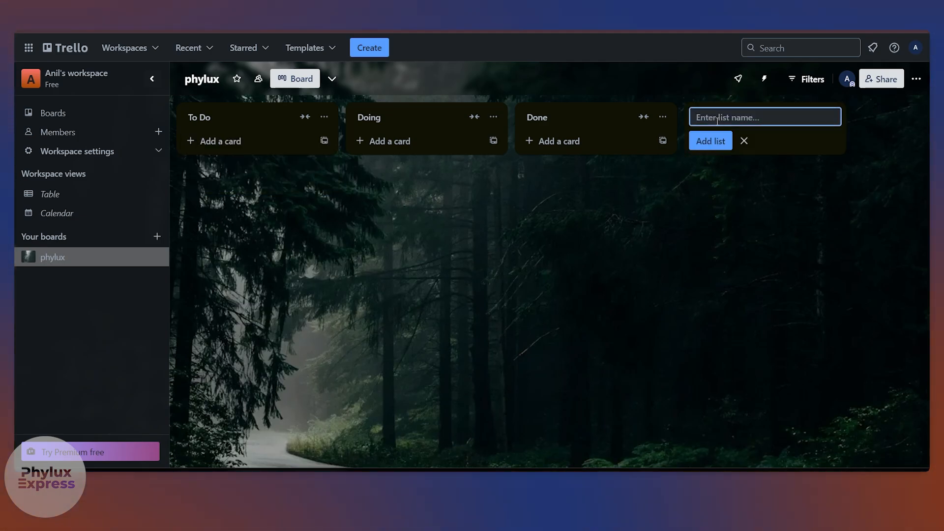
type("Topics to do")
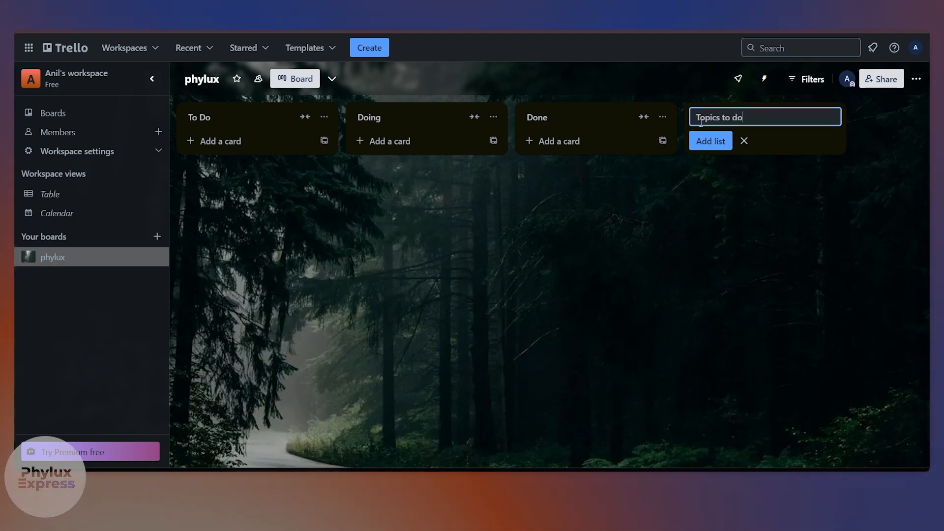
left_click(713, 142)
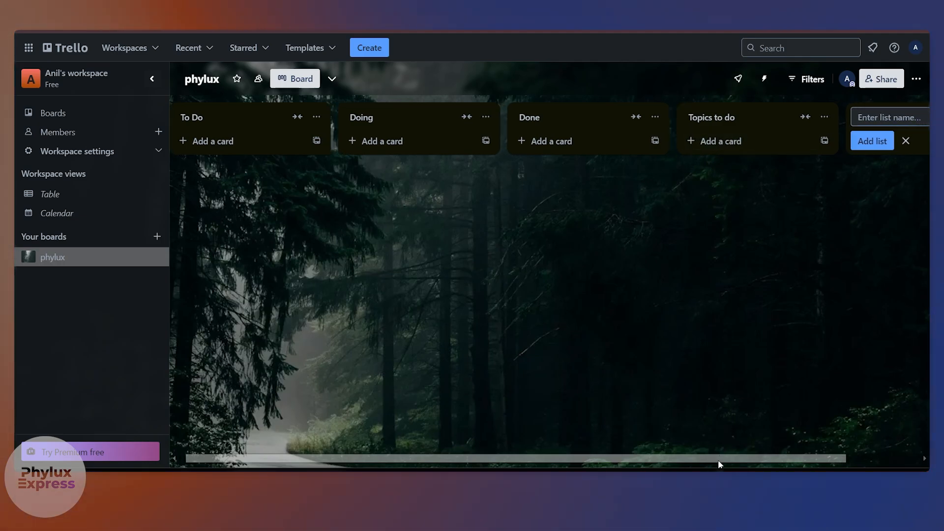
left_click_drag(716, 460, 832, 463)
left_click(810, 118)
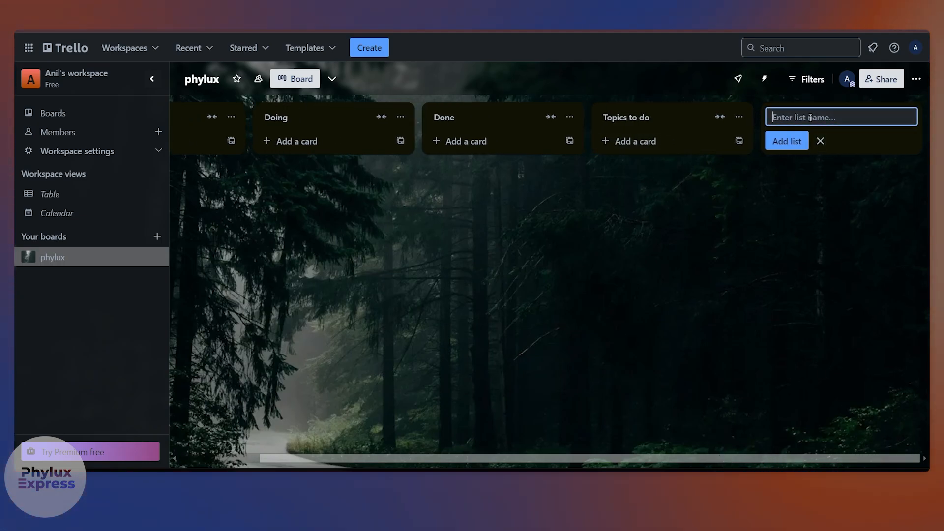
type("Hold on")
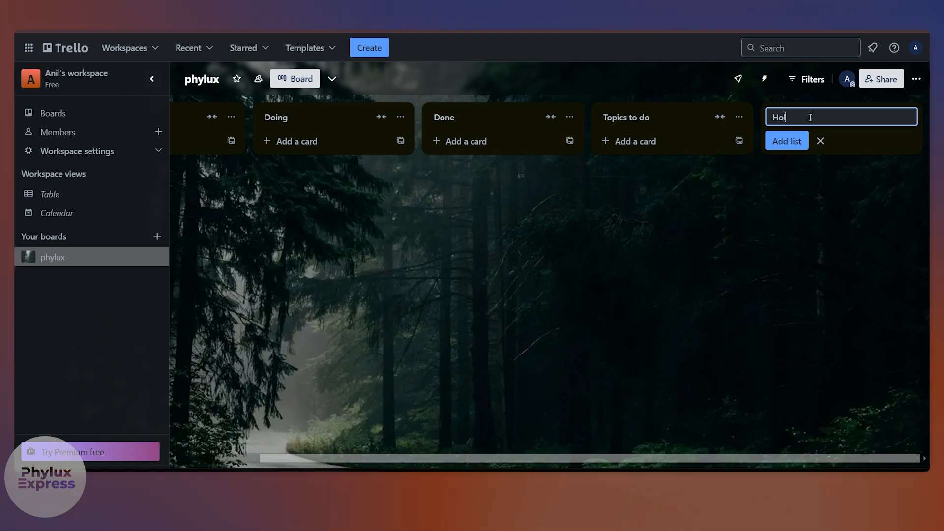
left_click(786, 141)
type("Task Done")
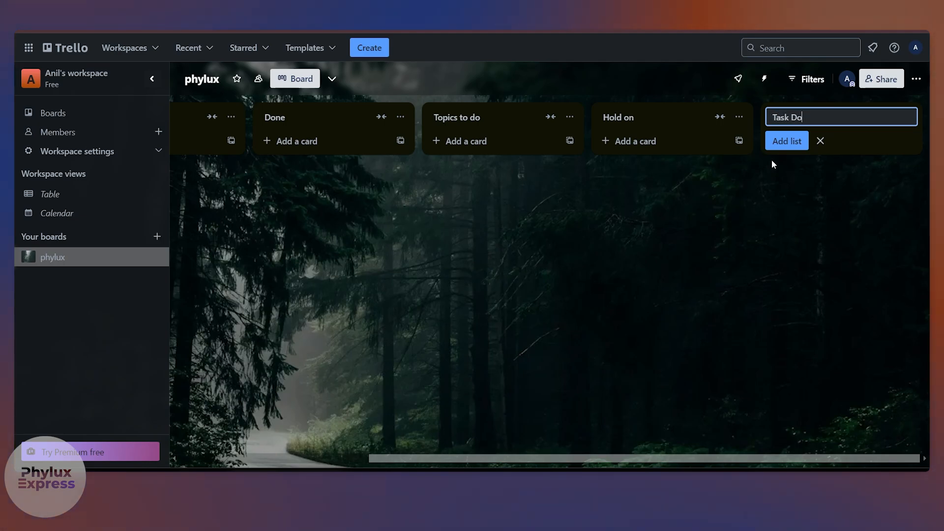
left_click(781, 142)
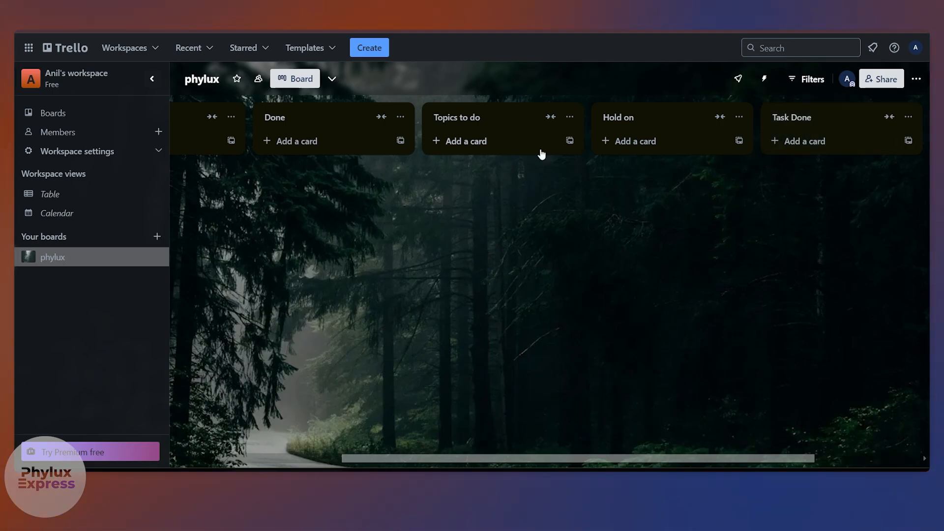
- Move Topics to do left, Done to the far right, and Hold on between To Do and Doing
scroll(492, 157, "left", 5)
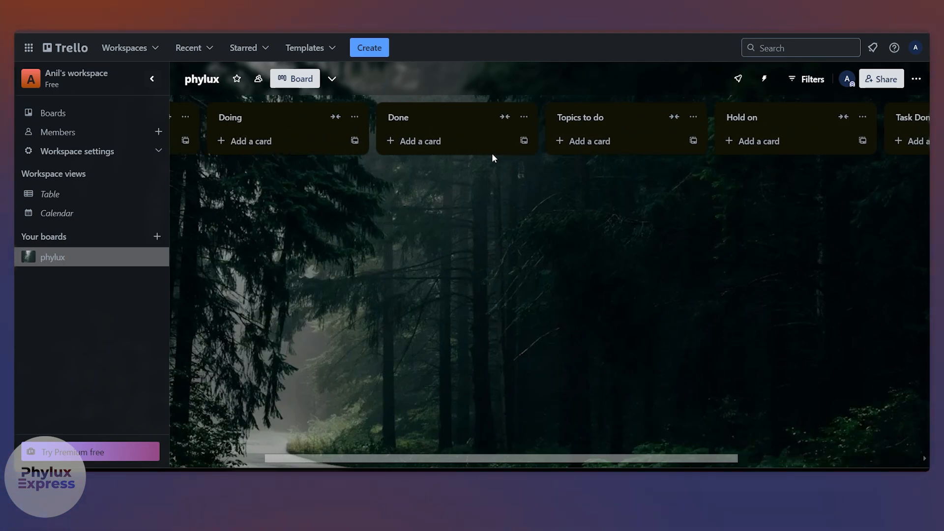
left_click_drag(664, 127, 296, 123)
scroll(598, 207, "right", 6)
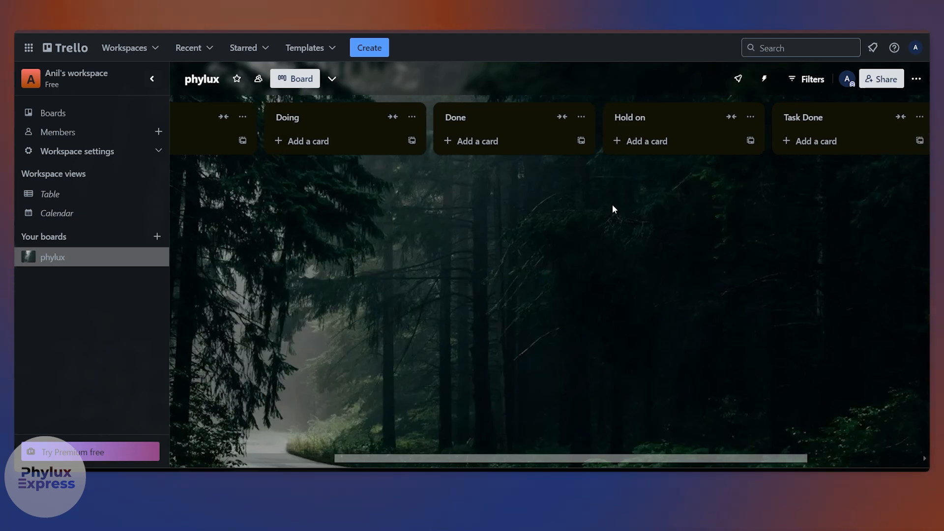
left_click_drag(401, 124, 705, 126)
left_click_drag(797, 122, 732, 123)
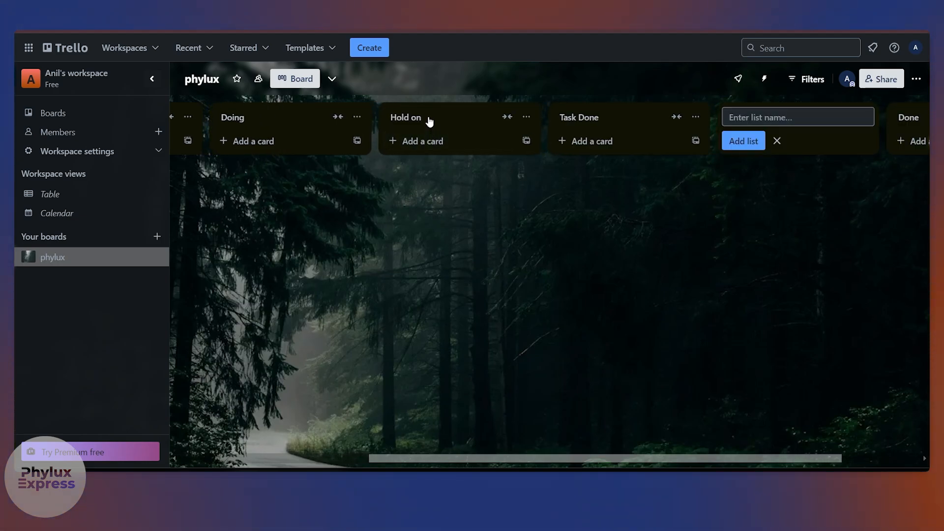
left_click_drag(274, 111, 662, 176)
scroll(654, 163, "right", 5)
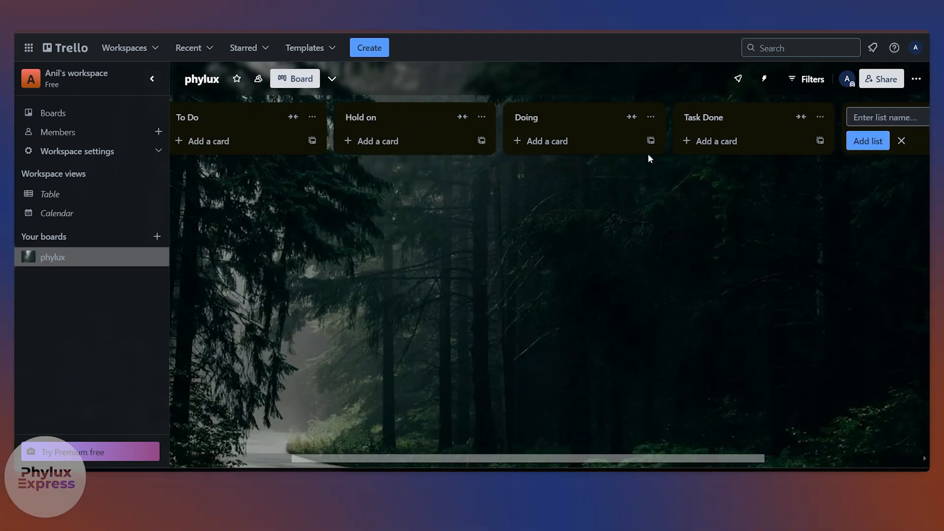
scroll(659, 165, "right", 2)
left_click(703, 215)
scroll(703, 215, "right", 2)
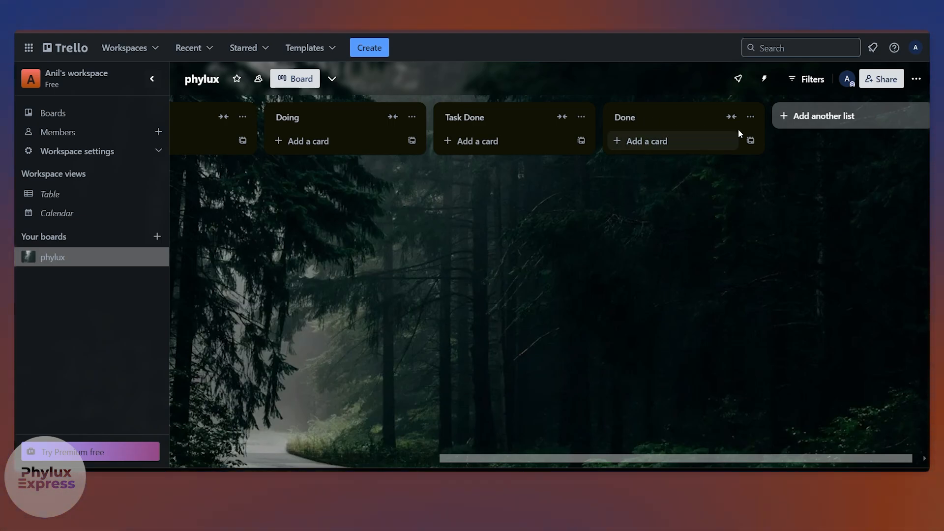
- Archive the Done list from its list actions menu
left_click(751, 117)
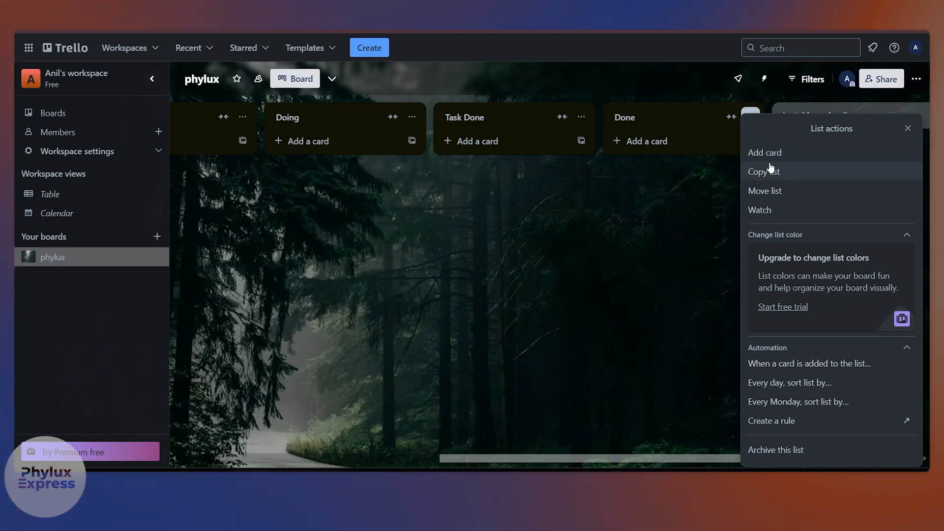
left_click(787, 450)
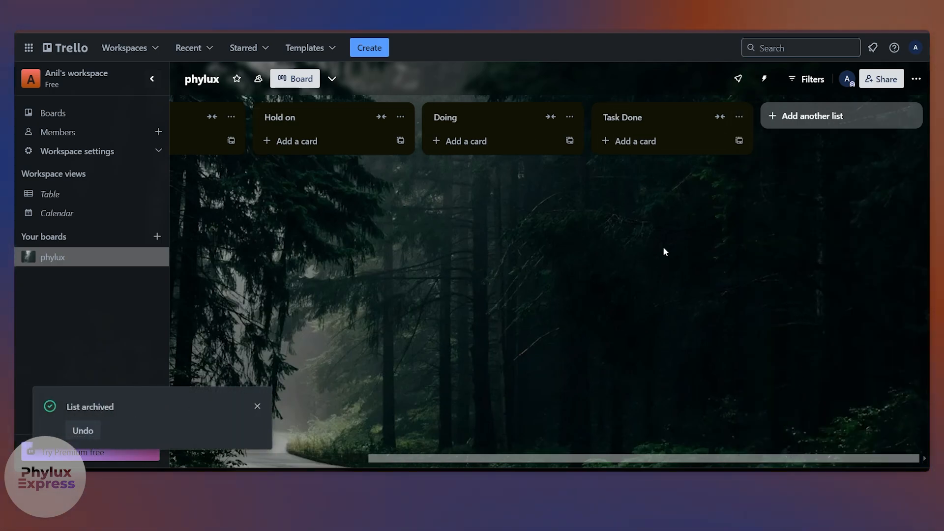
- Permanently delete the archived Done list from the board's Archived items
left_click(915, 78)
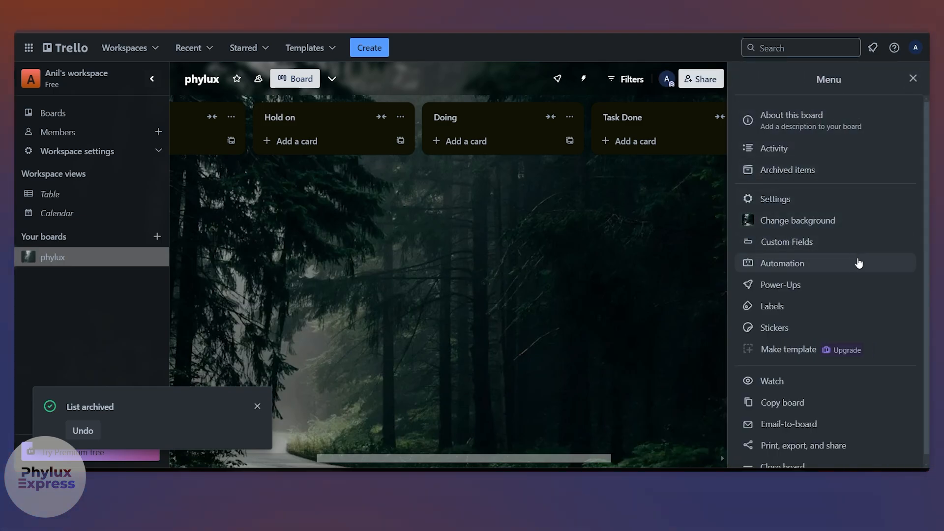
left_click(812, 176)
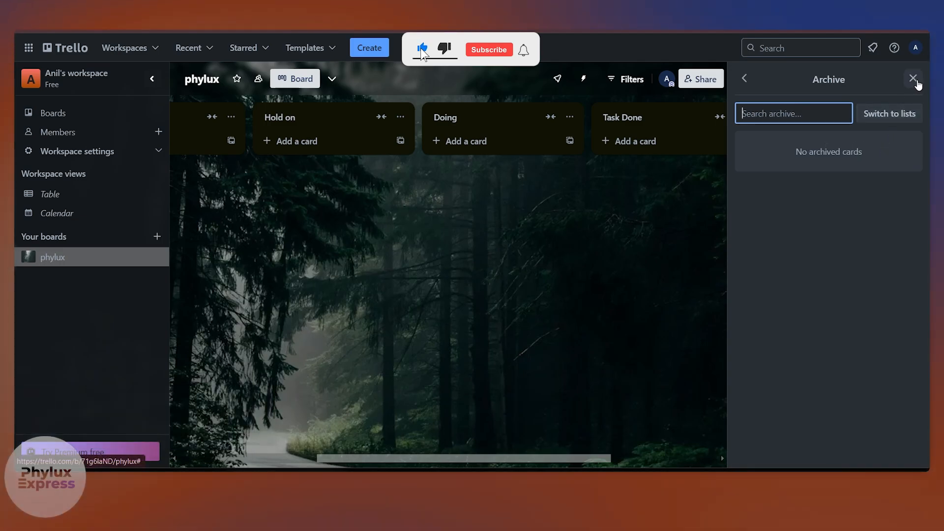
left_click(912, 79)
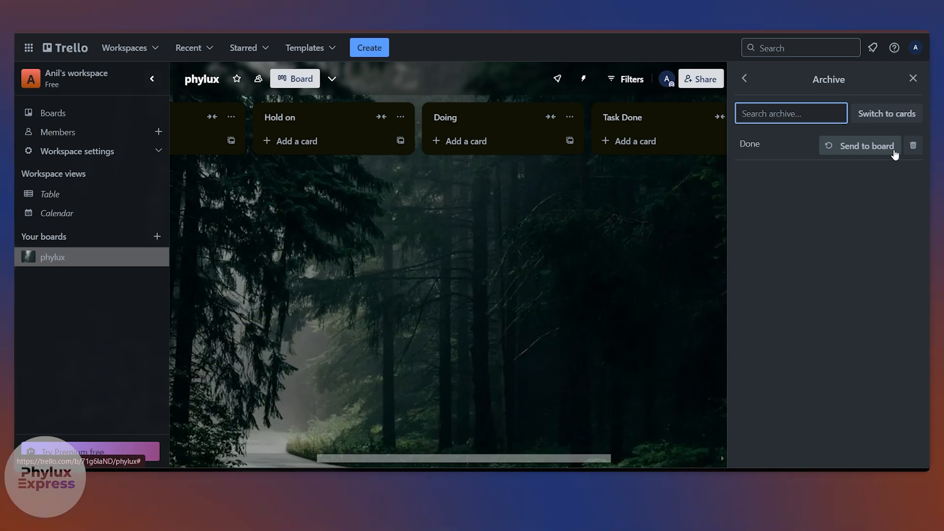
left_click(916, 152)
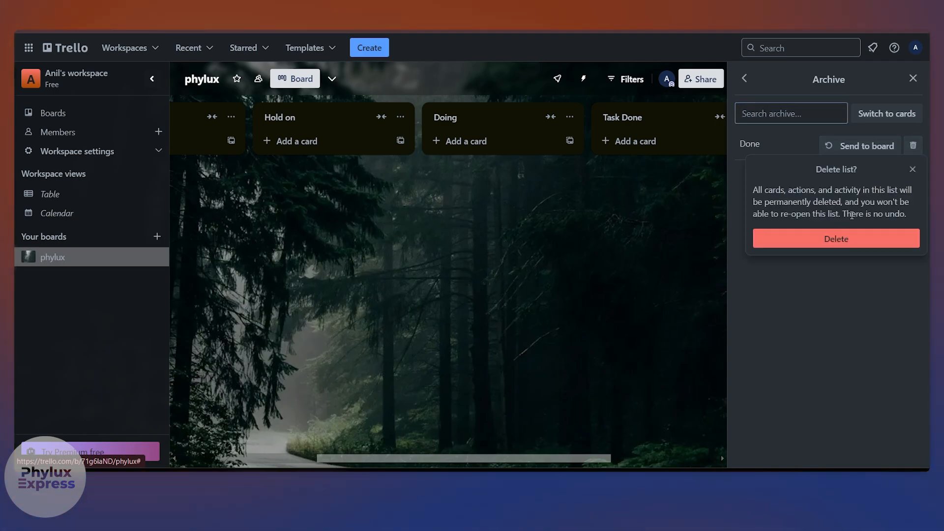
left_click(845, 240)
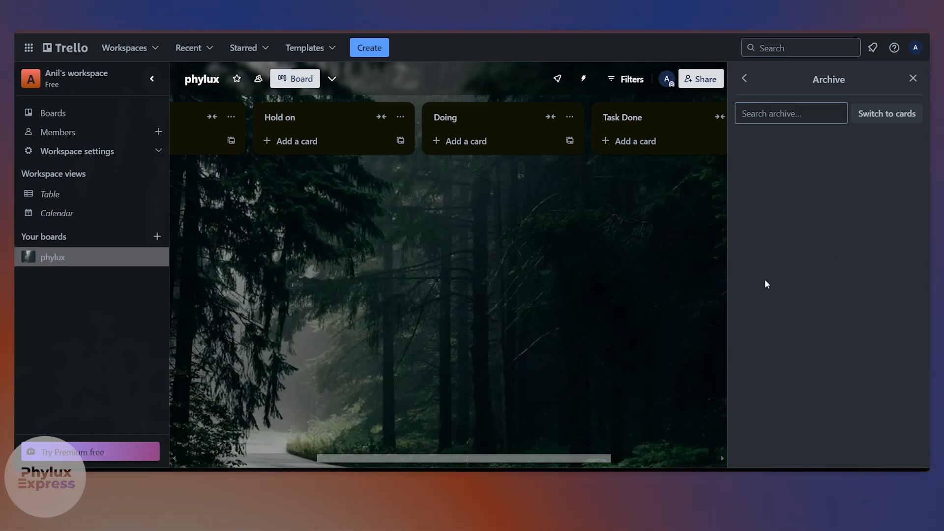
left_click(506, 337)
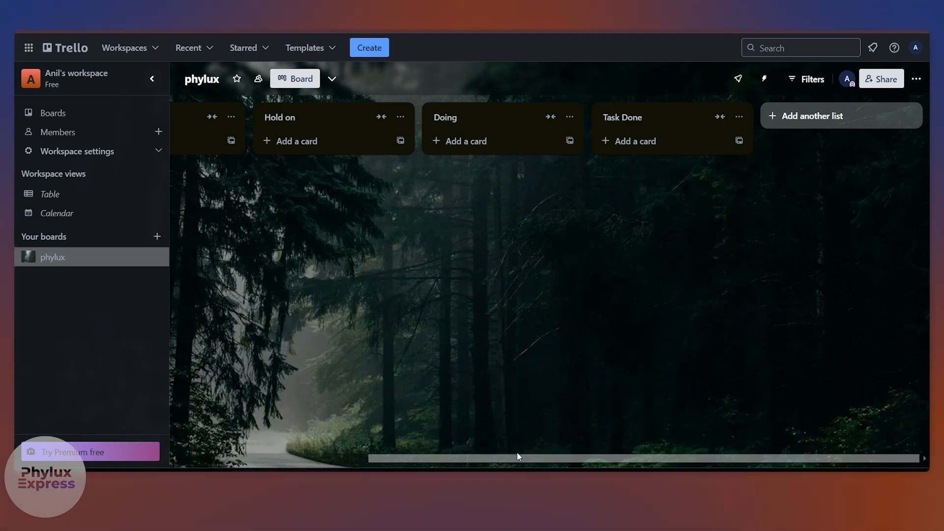
left_click_drag(517, 458, 279, 453)
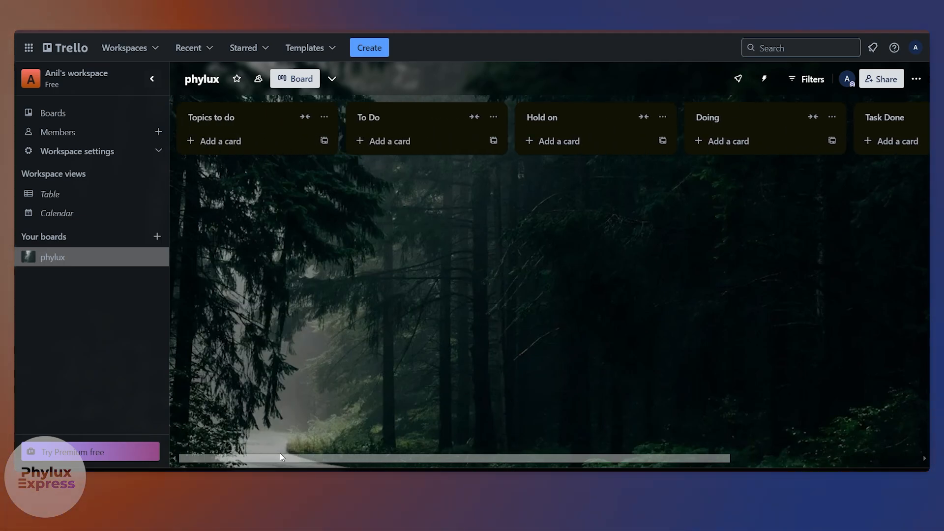
- Paste the four numbered task titles as cards in Topics to do and open card 1
left_click(233, 148)
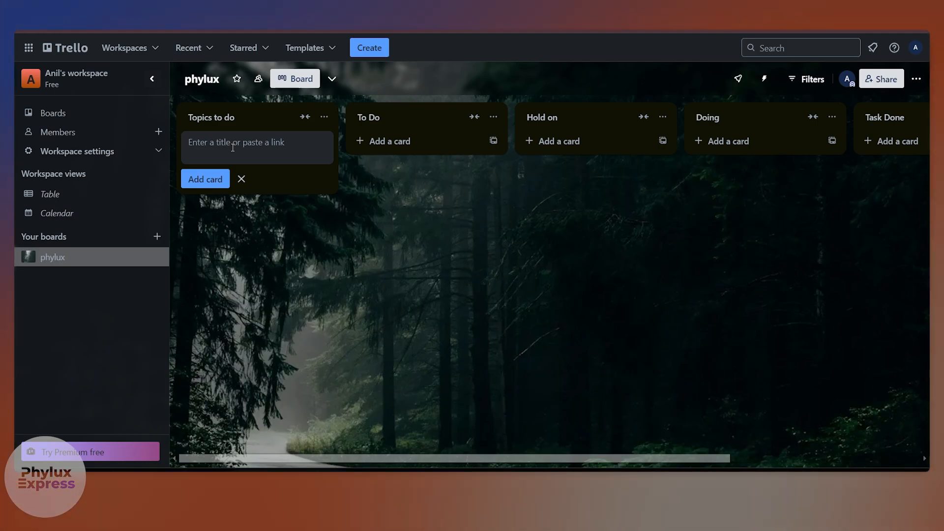
type("Organize your digital files into folders.")
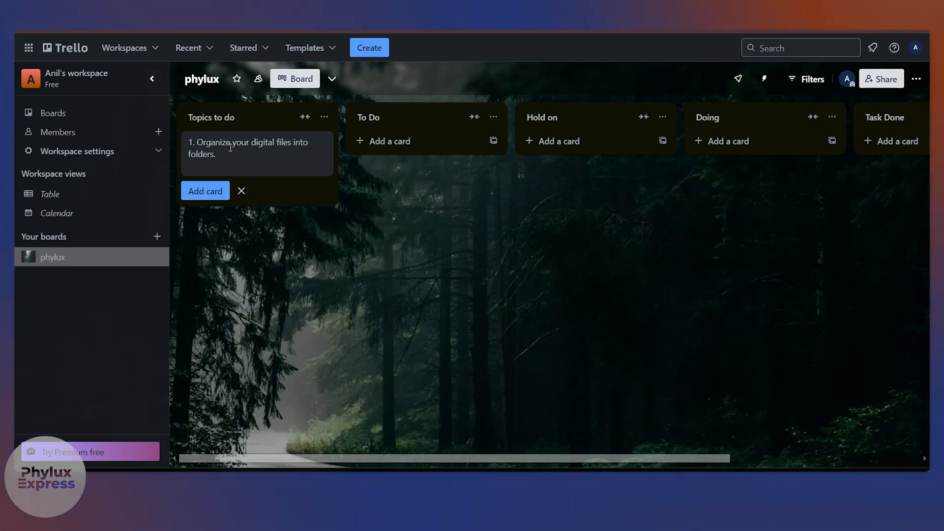
left_click(205, 190)
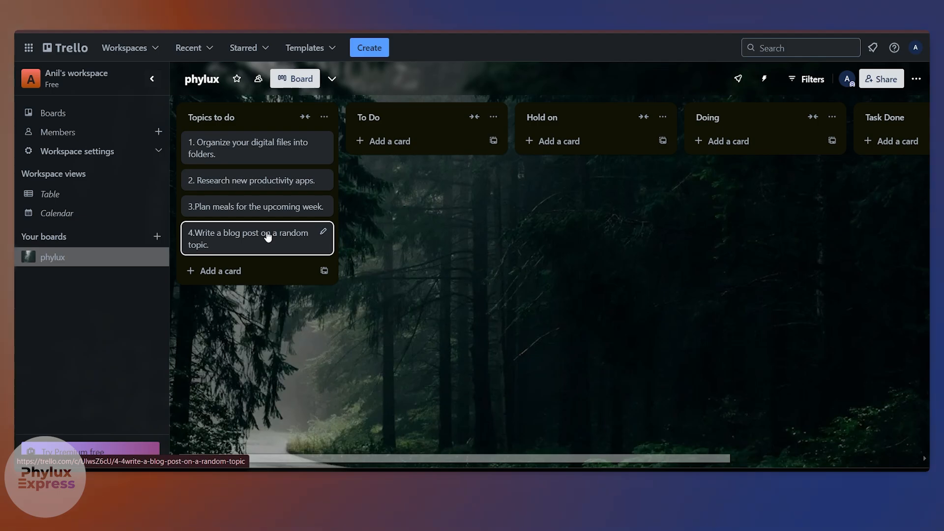
left_click(264, 159)
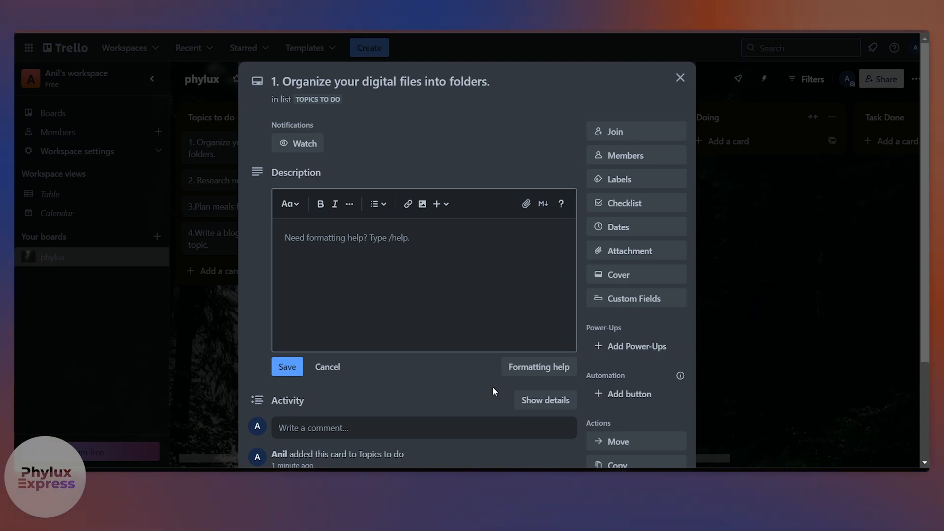
- Write 'Till 30th October.' as card 1's description
left_click(367, 235)
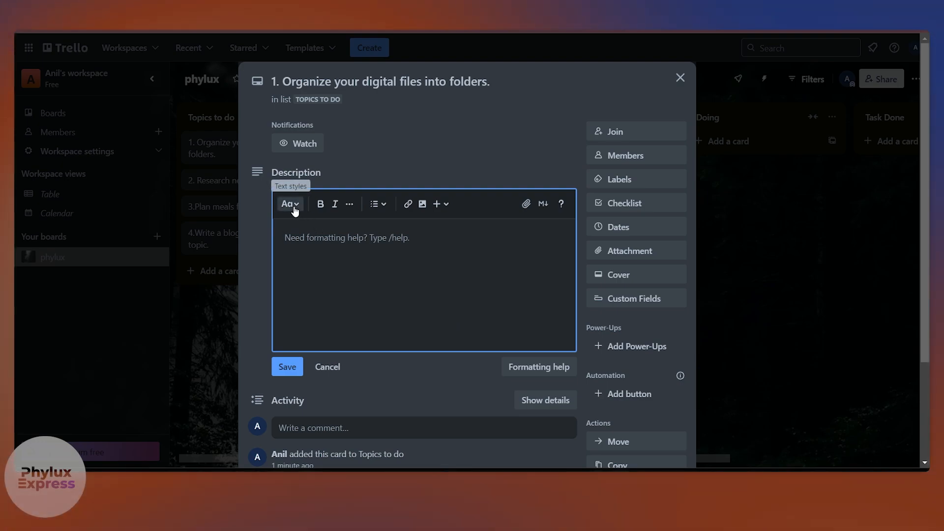
left_click(294, 211)
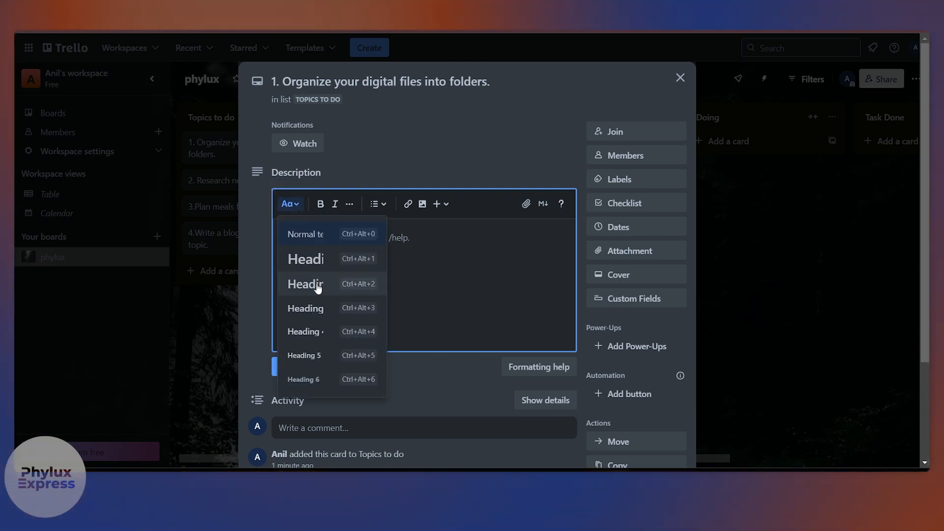
scroll(337, 372, "down", 1)
scroll(337, 365, "up", 1)
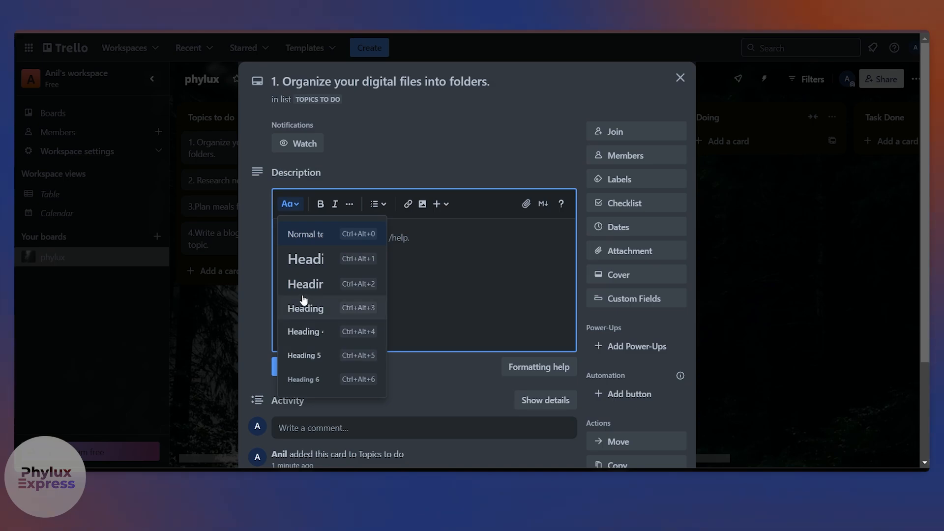
left_click(459, 272)
left_click(296, 206)
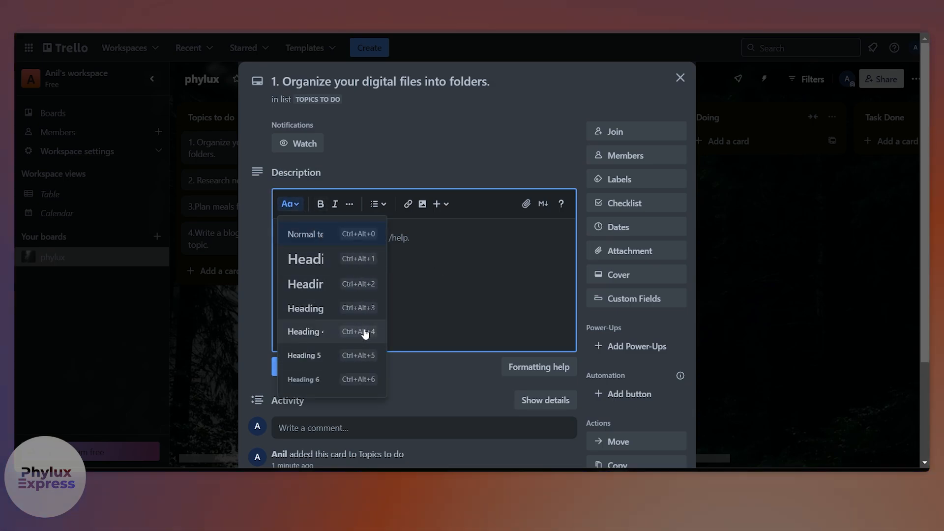
left_click(372, 267)
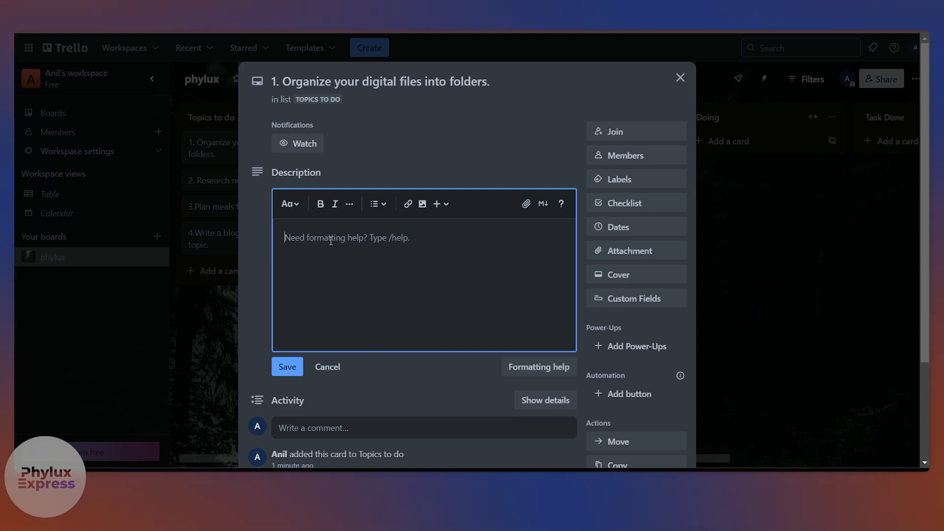
type("Till 30th")
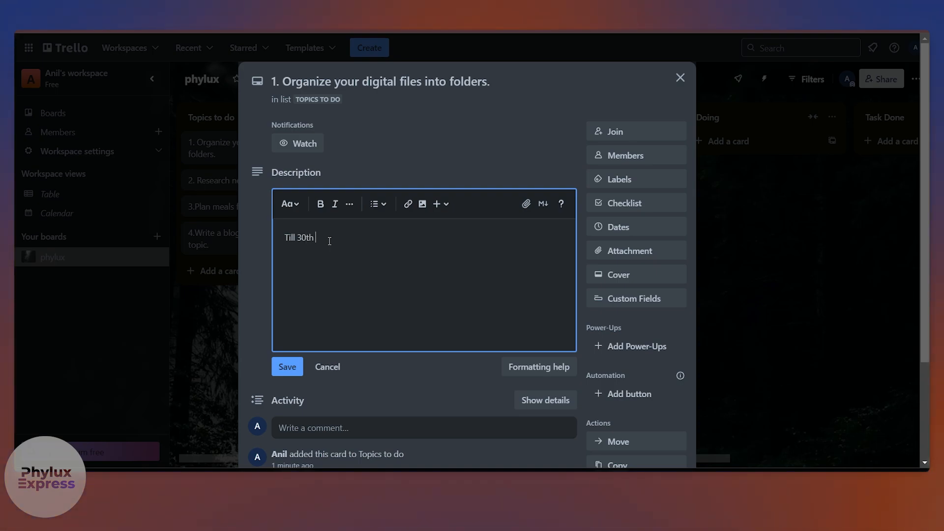
type(" Oct")
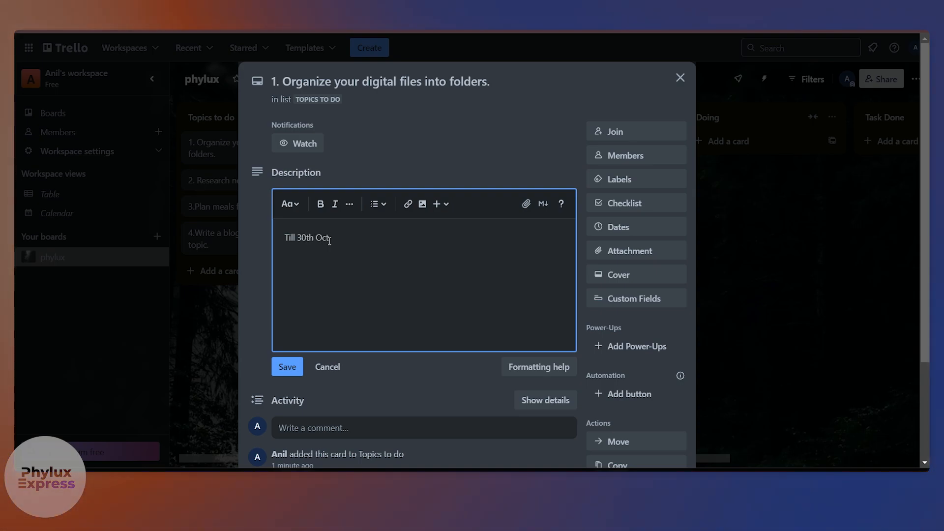
type("ober.")
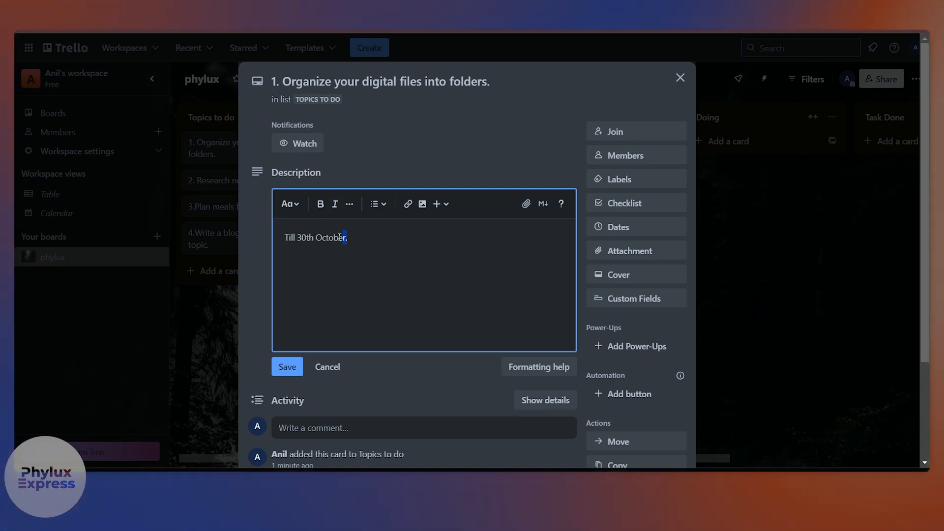
- Make the 'Till 30th October.' line bold and save the description
left_click_drag(348, 238, 282, 237)
left_click(320, 204)
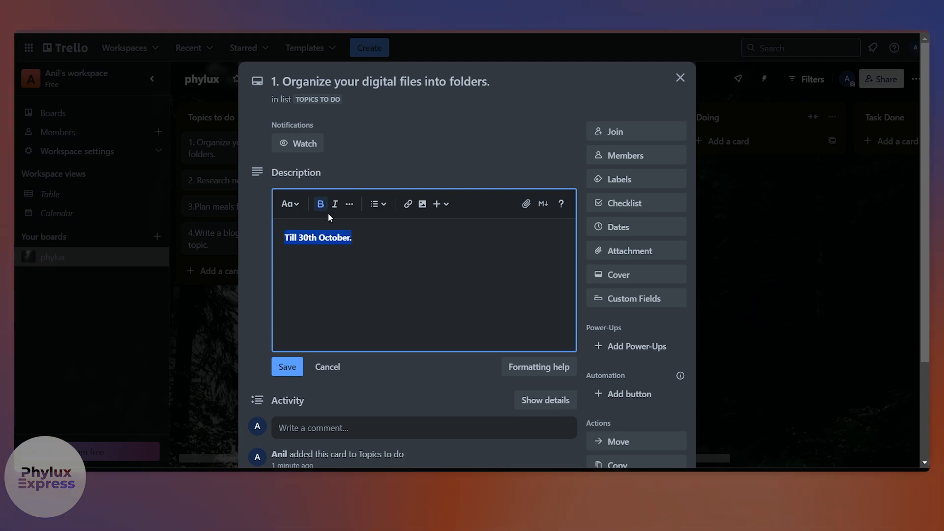
left_click(350, 203)
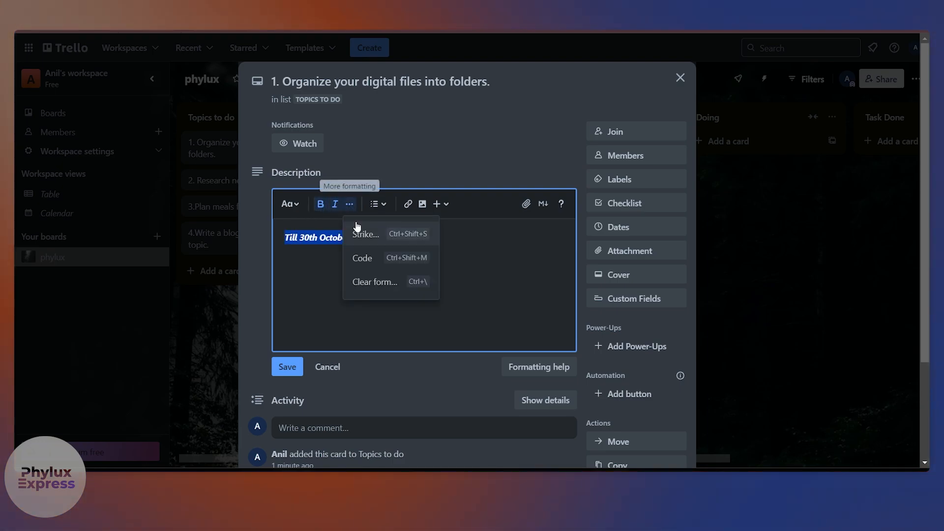
left_click(472, 314)
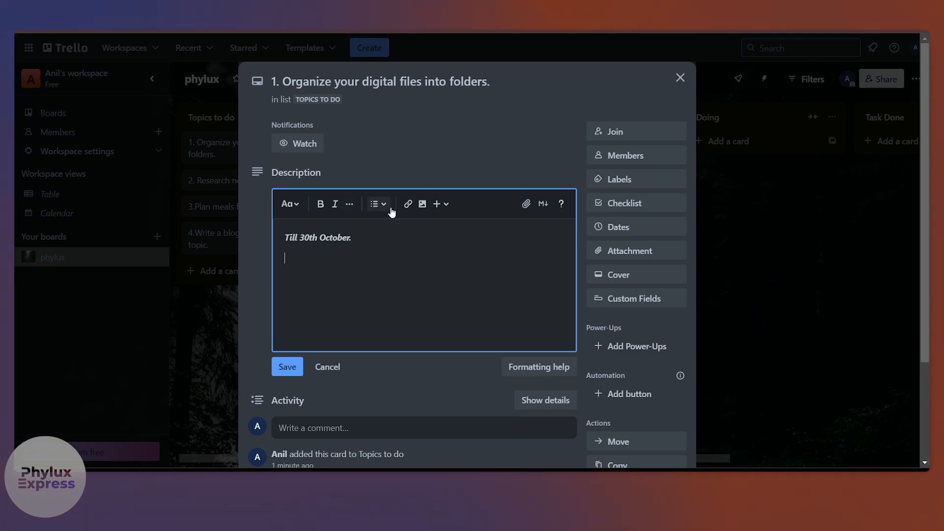
left_click(384, 208)
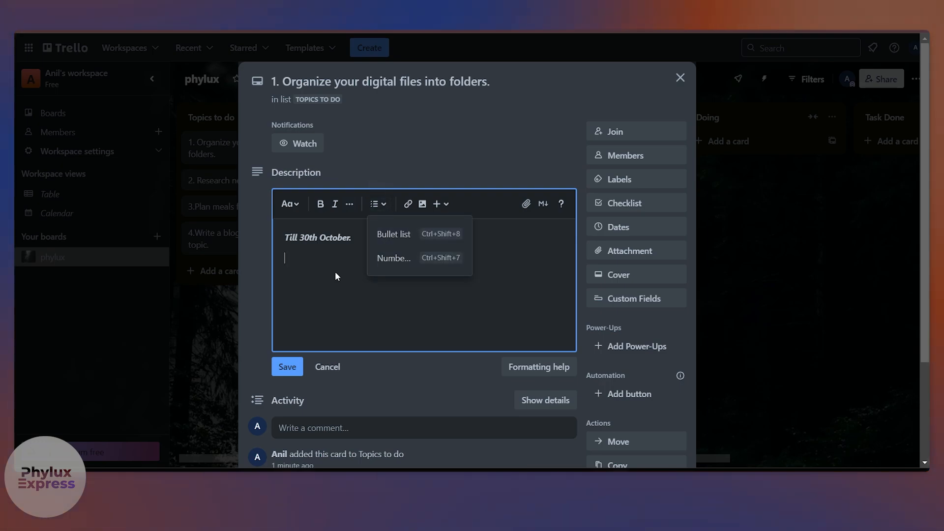
left_click(372, 281)
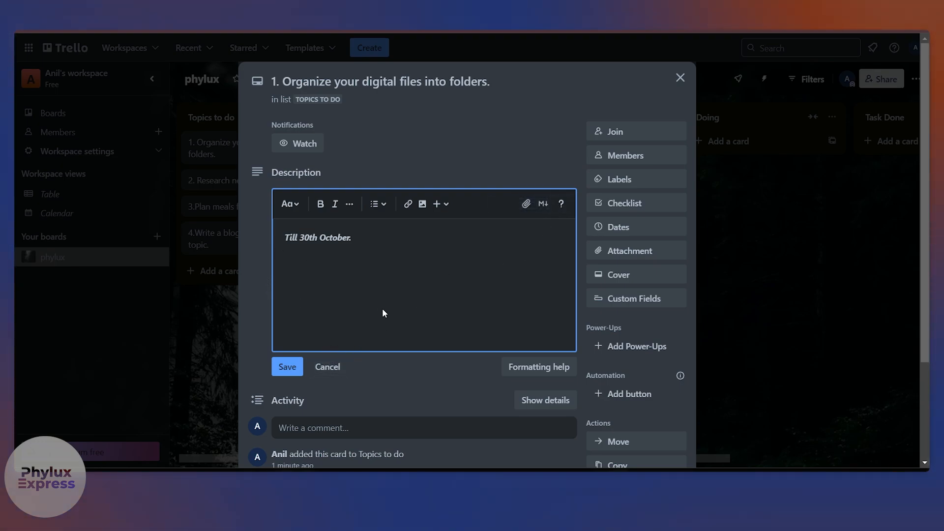
left_click(292, 369)
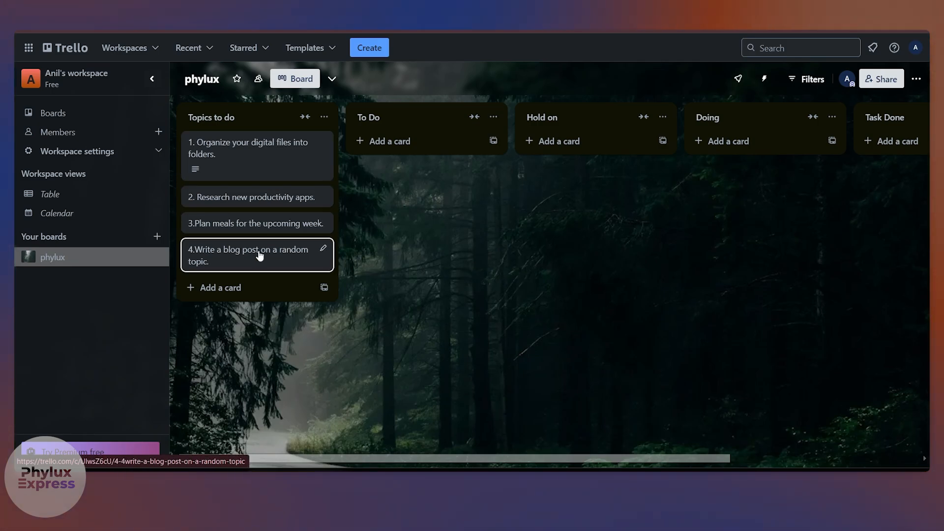
- Open card 3 and start a new orange label from its Labels list
left_click(240, 225)
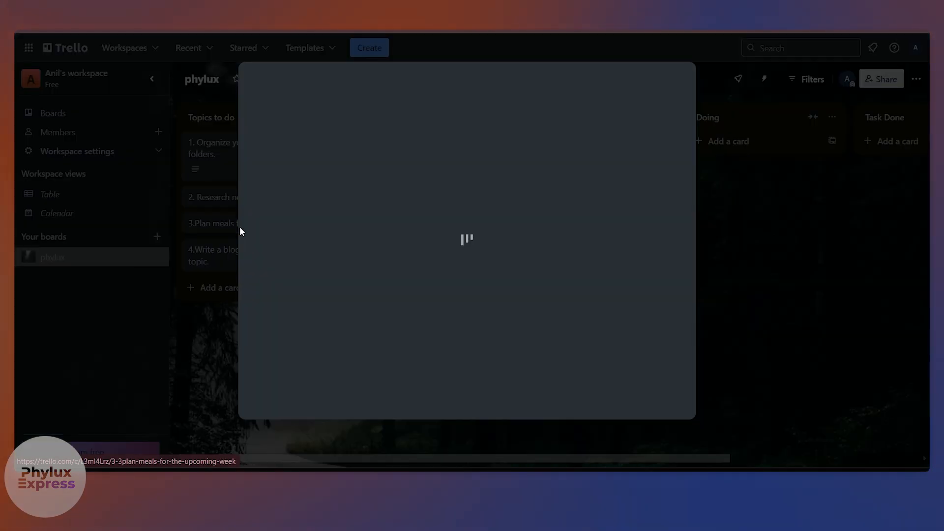
left_click(380, 243)
left_click(324, 370)
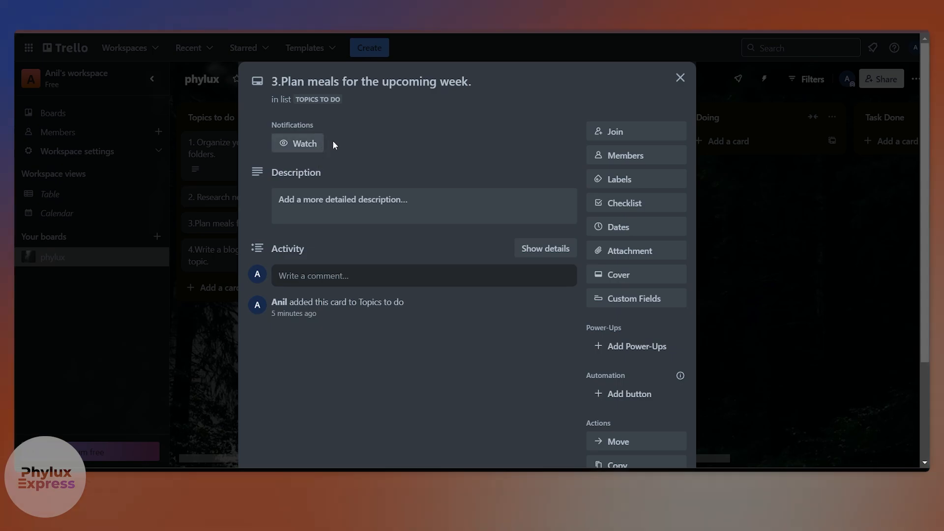
left_click(604, 181)
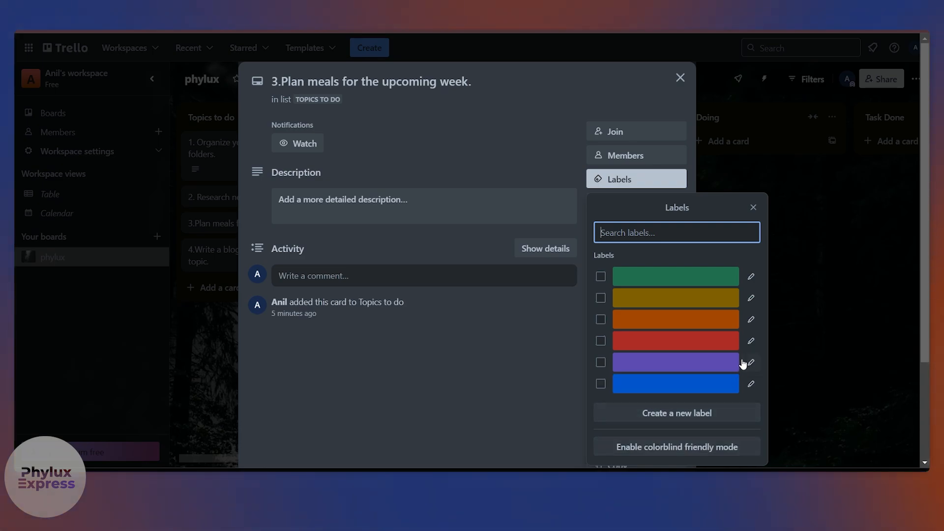
left_click(718, 417)
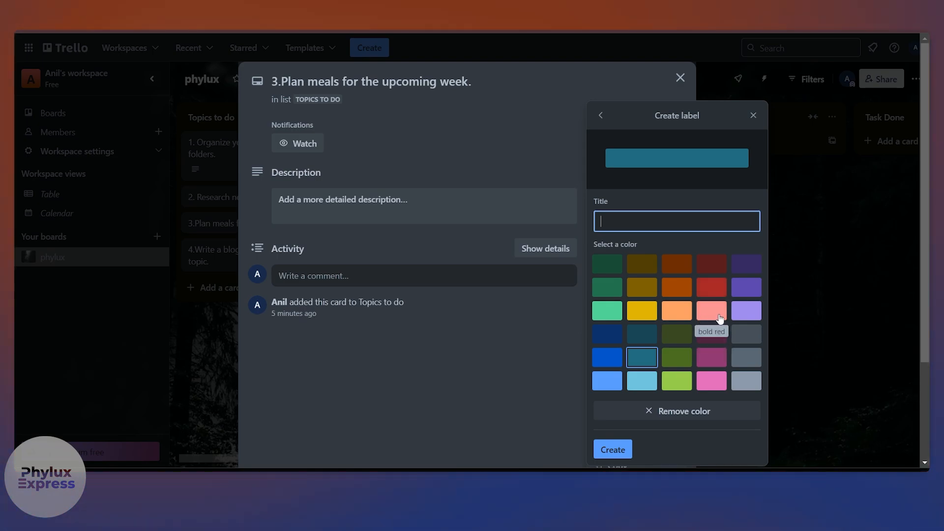
left_click(681, 291)
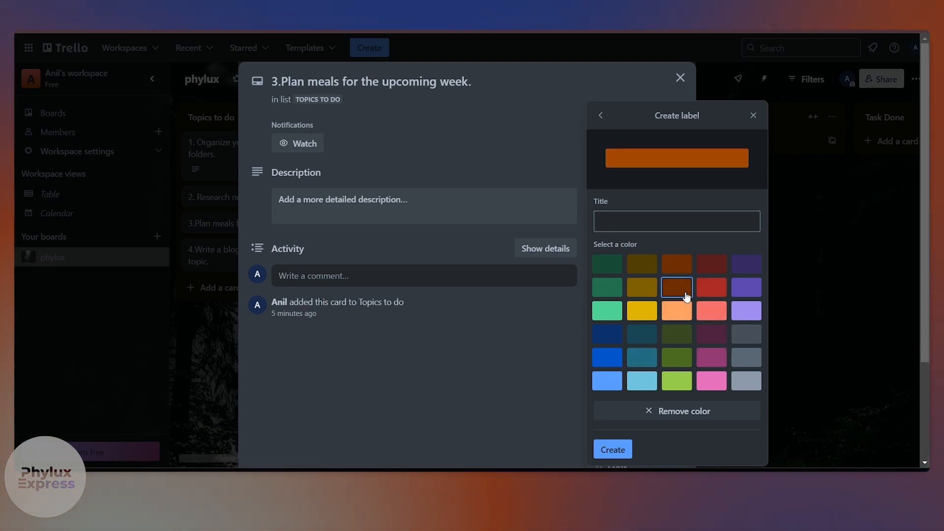
left_click(643, 222)
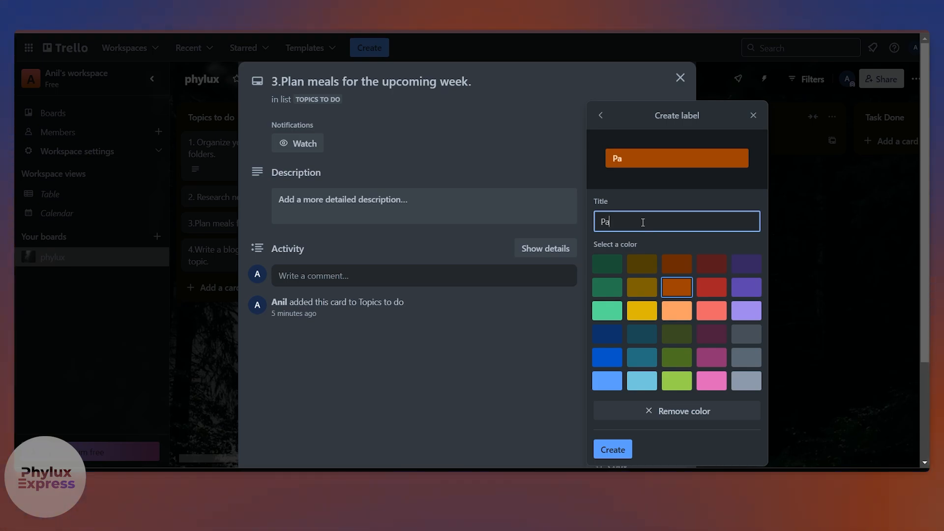
- Name the orange label 'Partnership ABC' and add it to the card
type("Partnershio")
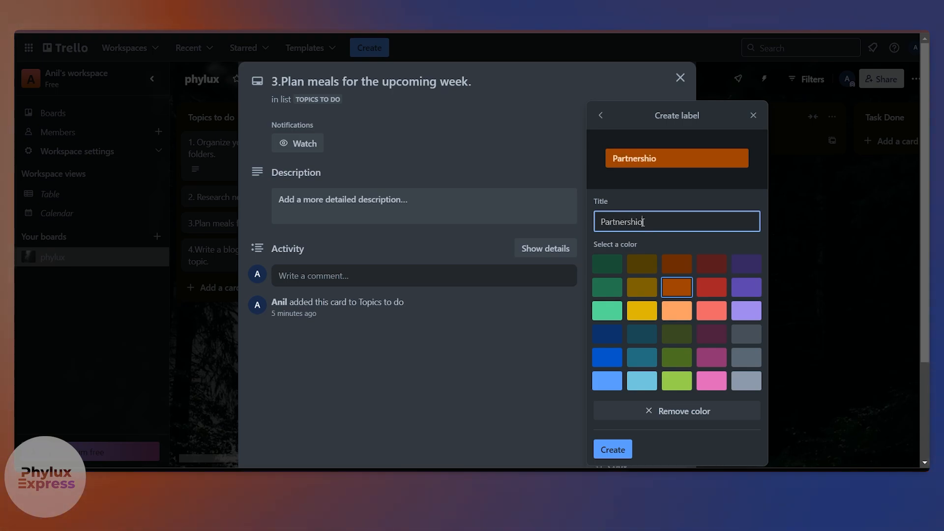
key("BackSpace")
type("p ABC")
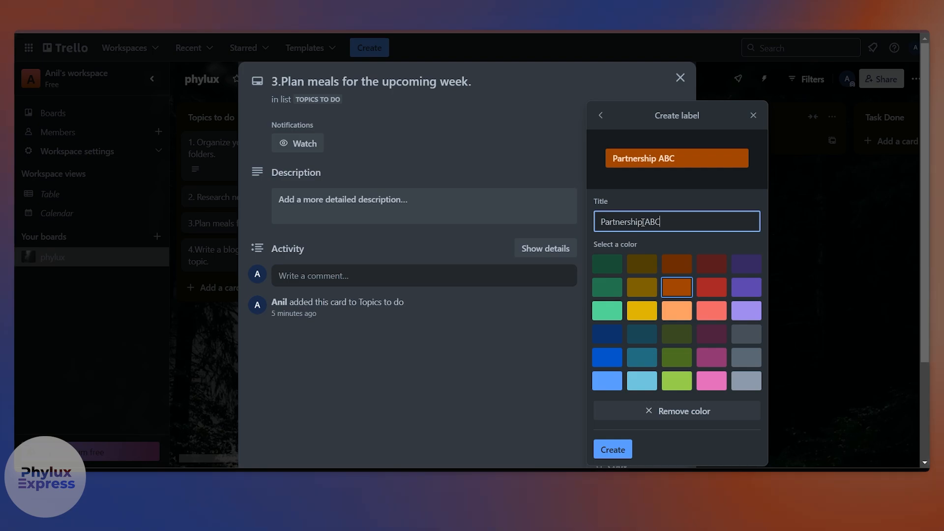
left_click(619, 450)
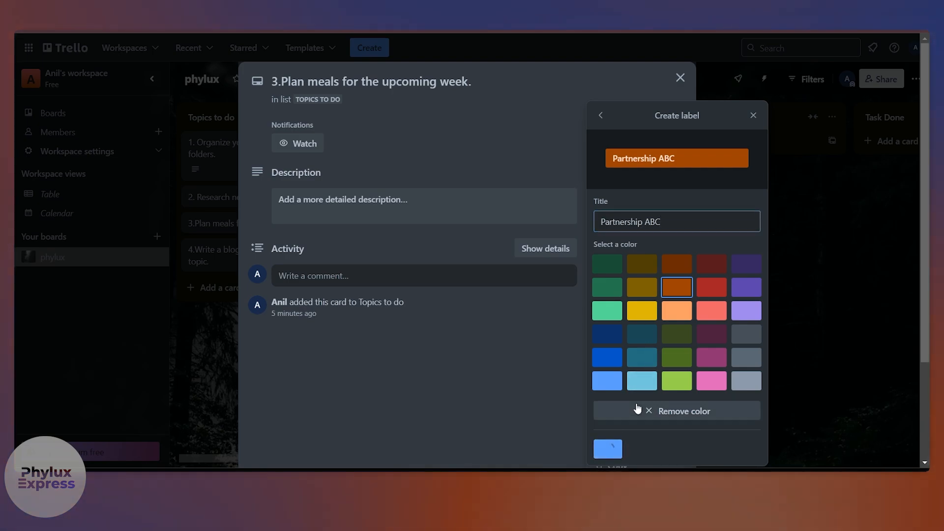
- Close the card and show label names on the board's cards
left_click(505, 376)
left_click(804, 306)
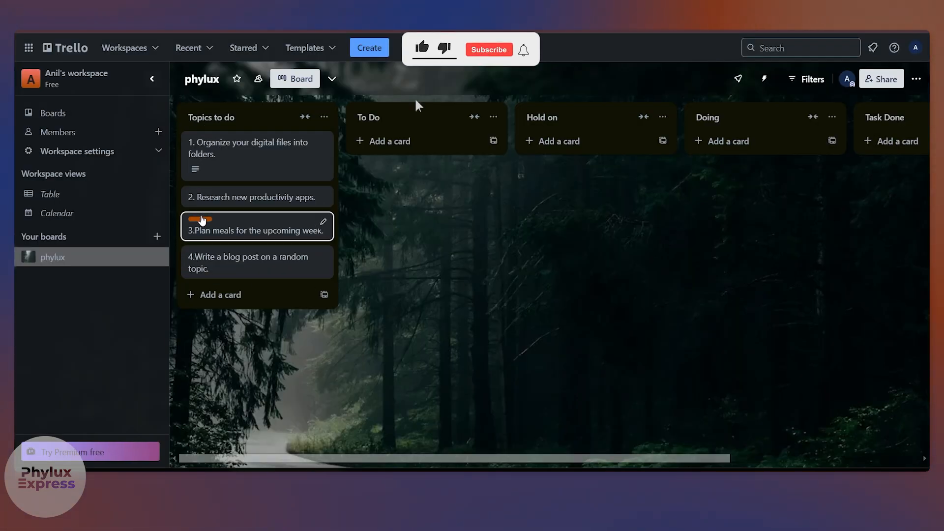
left_click(200, 219)
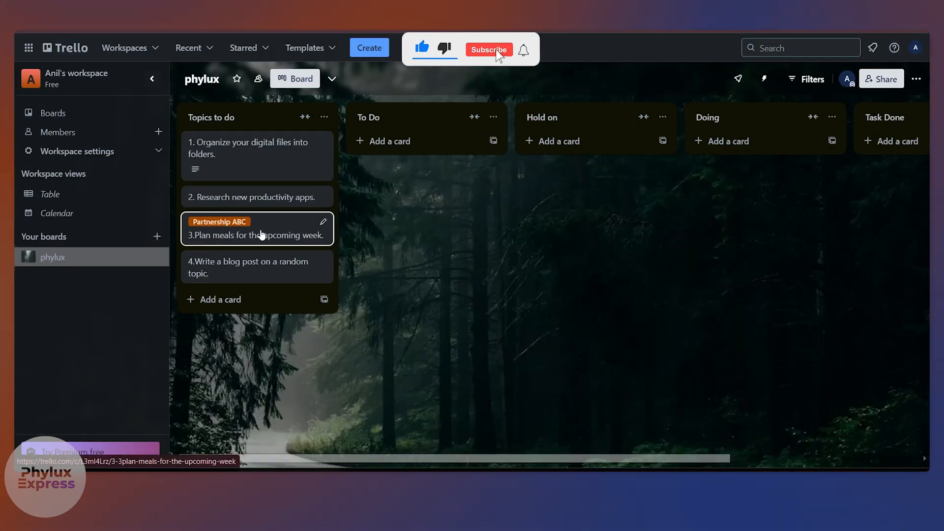
mouse_move(287, 236)
left_mouse_down()
mouse_move(362, 243)
mouse_move(340, 225)
mouse_move(285, 234)
left_mouse_up()
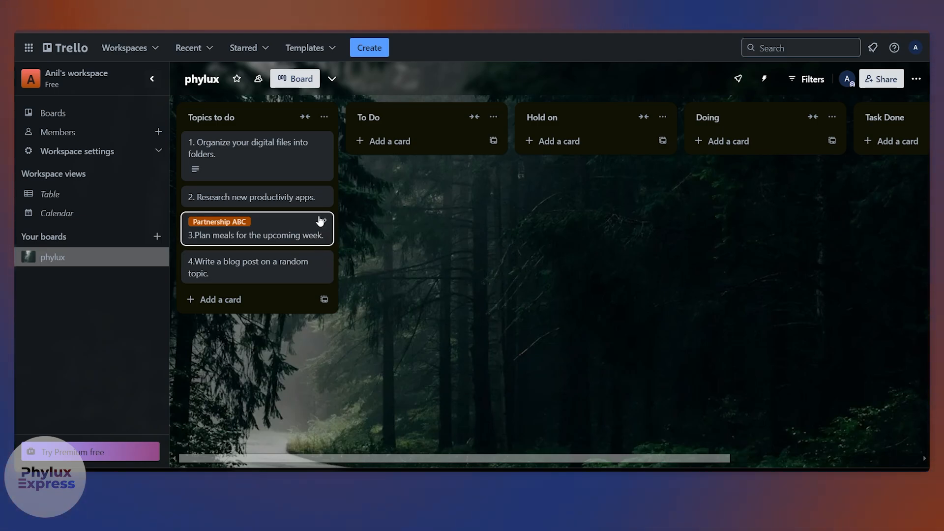
- Rename the blue label to 'High Priority' and add it to the meal-planning card beside Partnership ABC
left_click(277, 232)
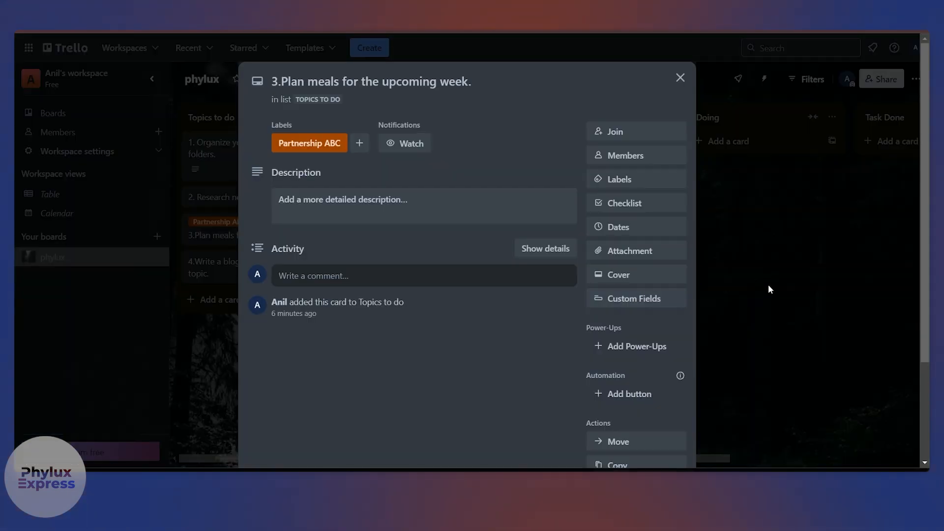
left_click(631, 182)
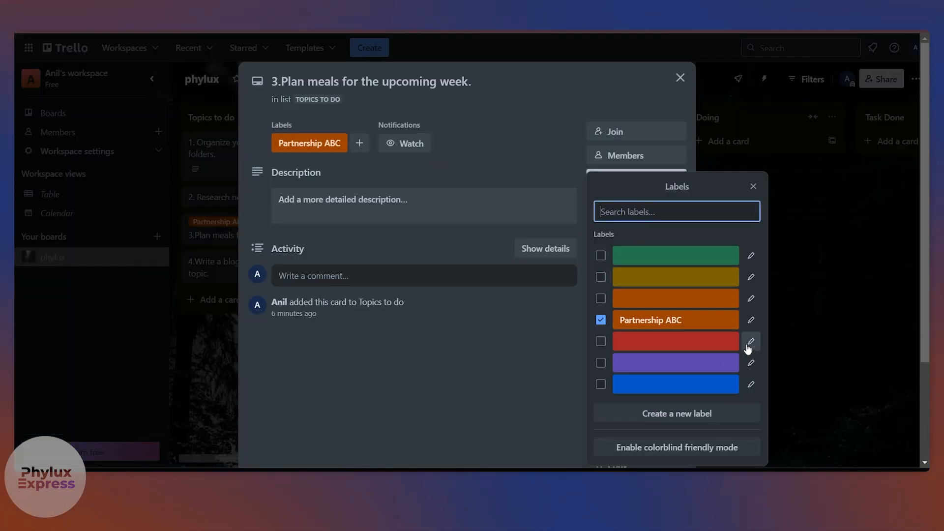
left_click(750, 384)
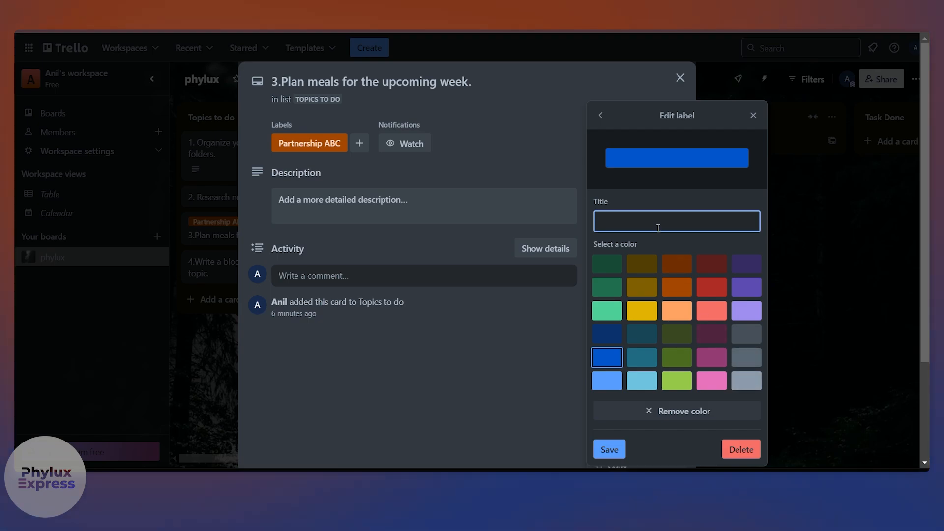
type("High Priority")
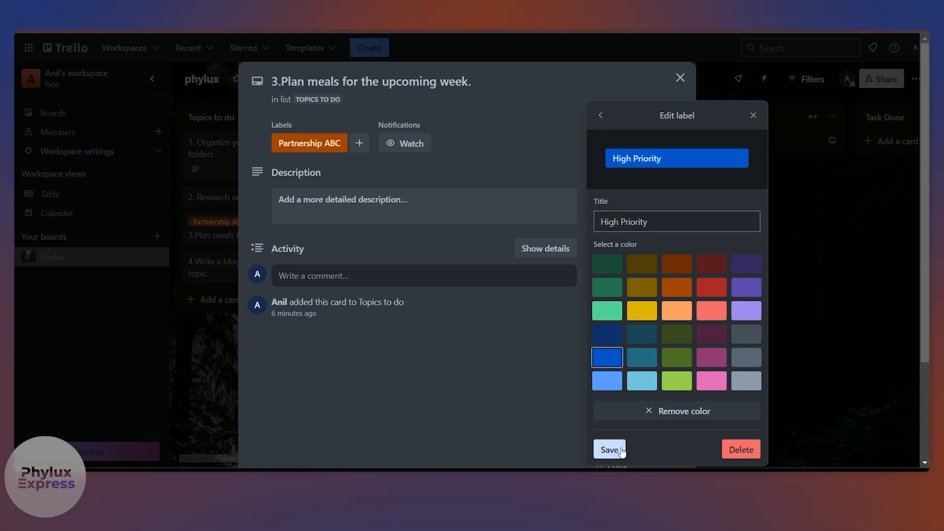
left_click(611, 449)
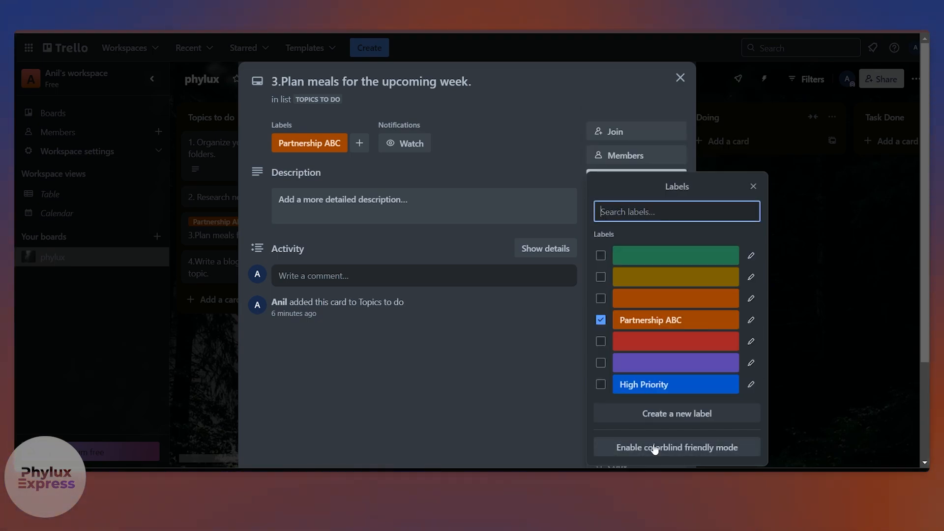
left_click(601, 384)
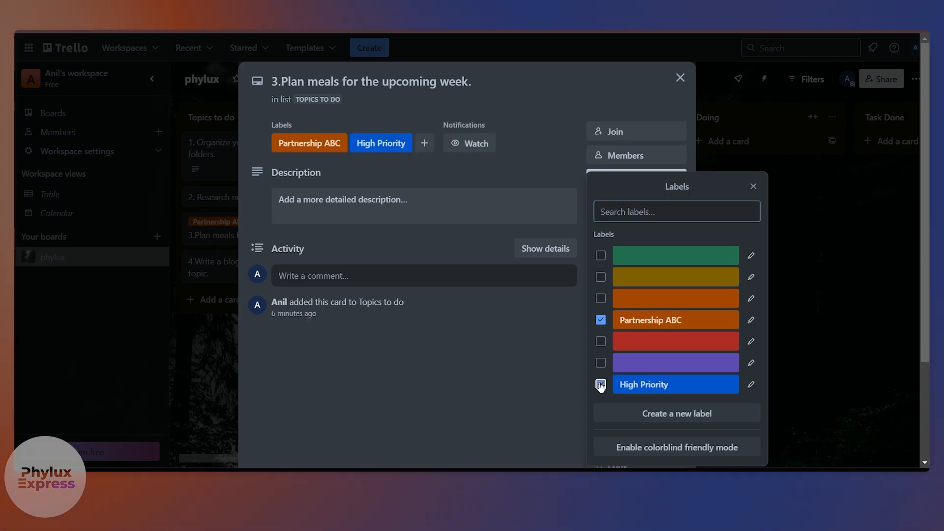
left_click(525, 384)
left_click(795, 287)
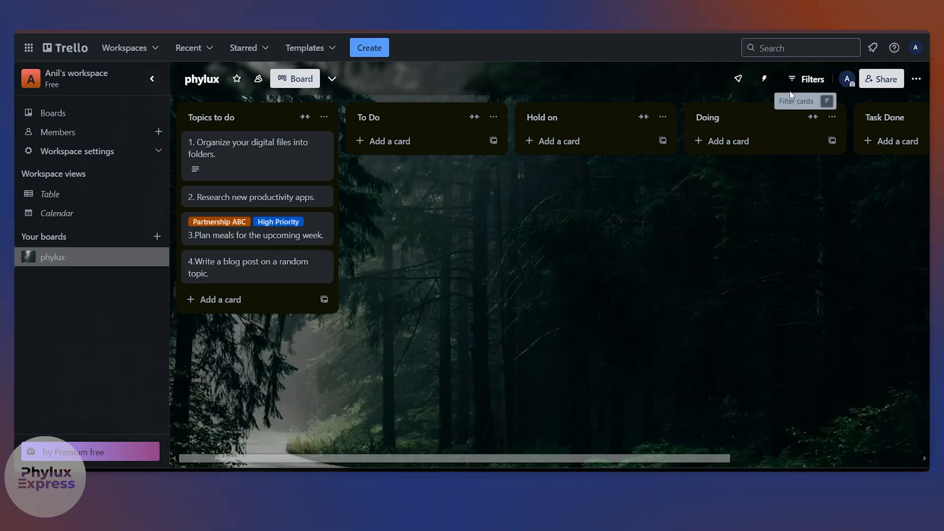
left_click(802, 83)
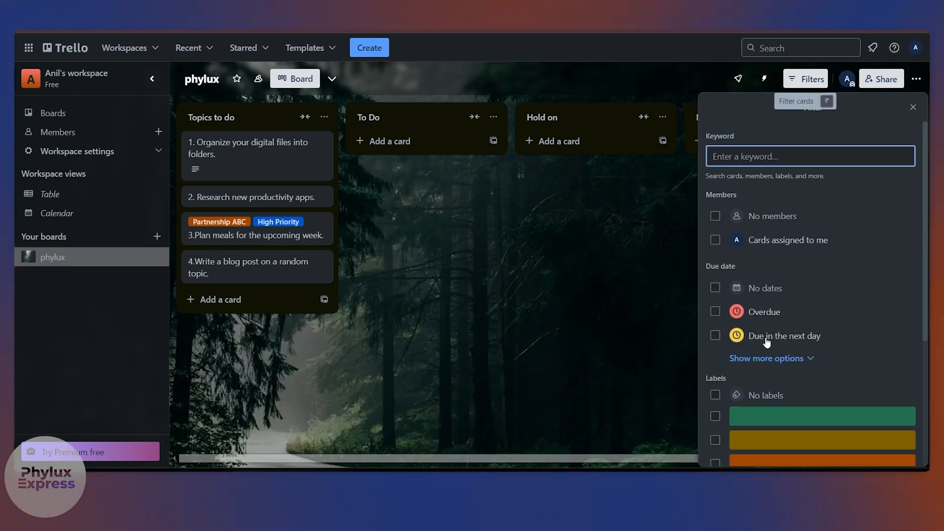
scroll(778, 352, "down", 4)
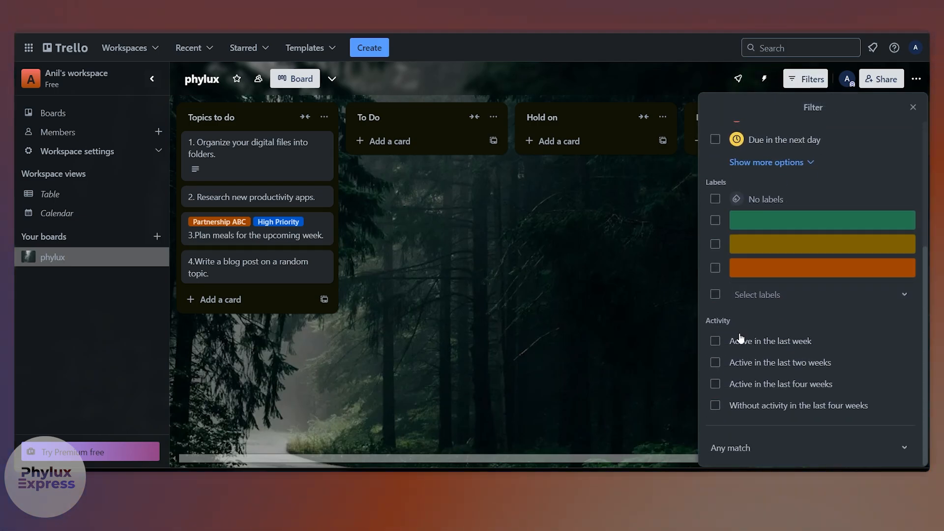
scroll(779, 298, "up", 2)
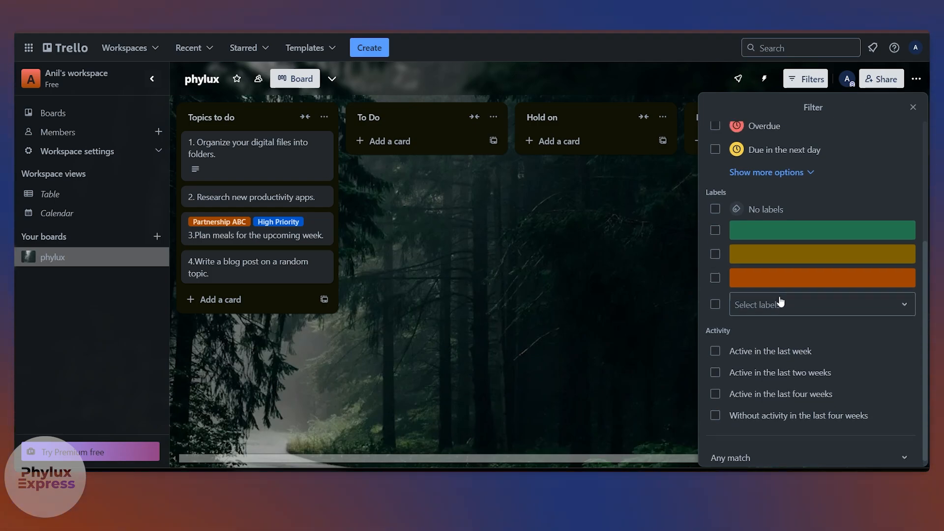
left_click(784, 355)
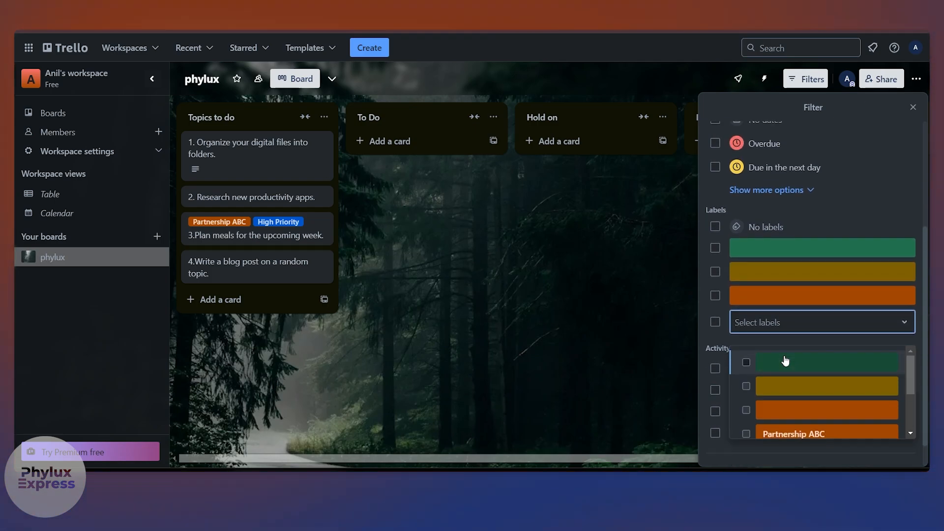
scroll(774, 407, "down", 2)
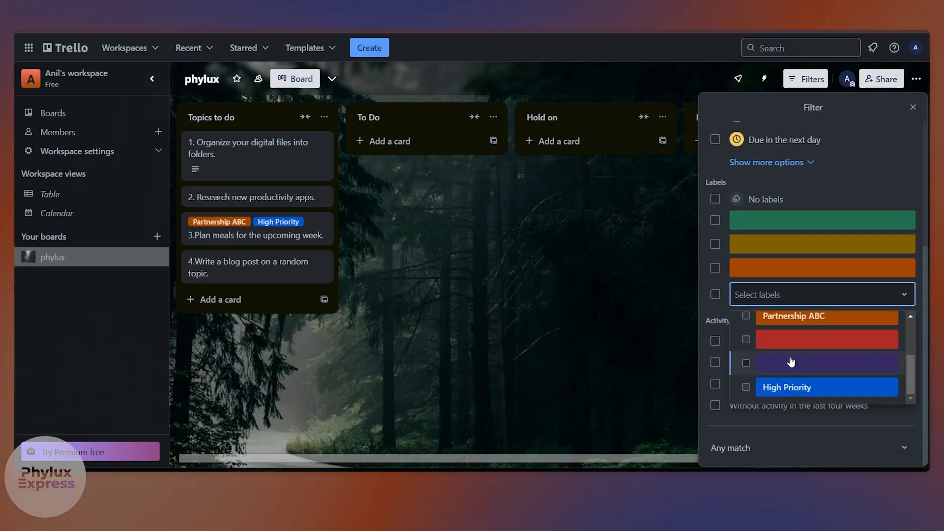
left_click(747, 388)
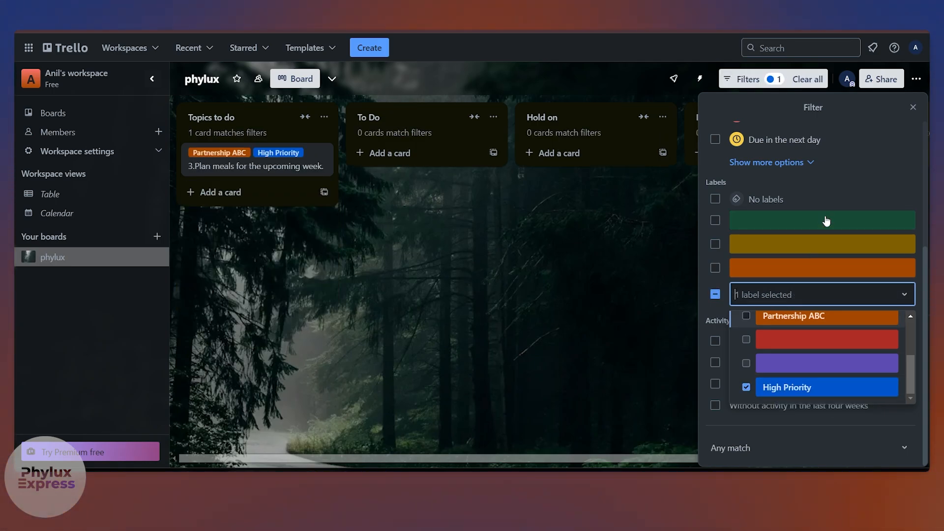
left_click(846, 167)
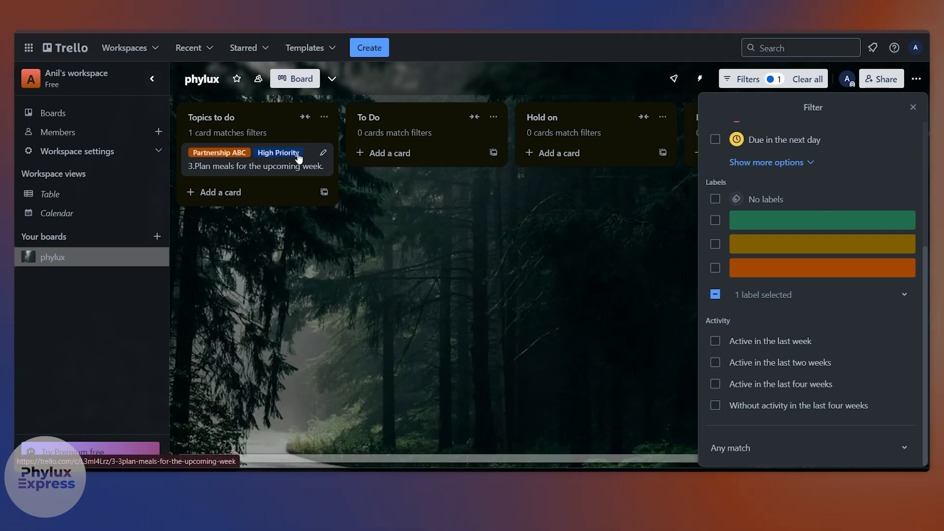
left_click(379, 235)
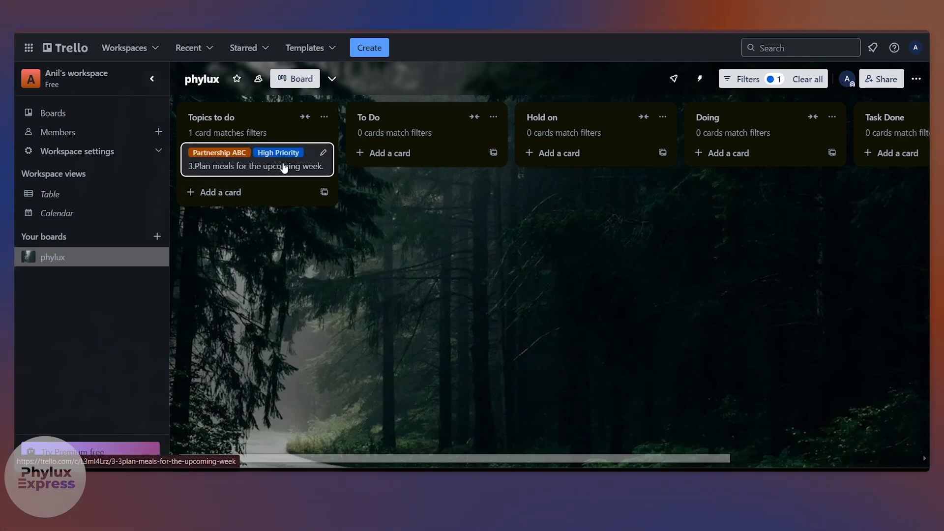
left_click(806, 83)
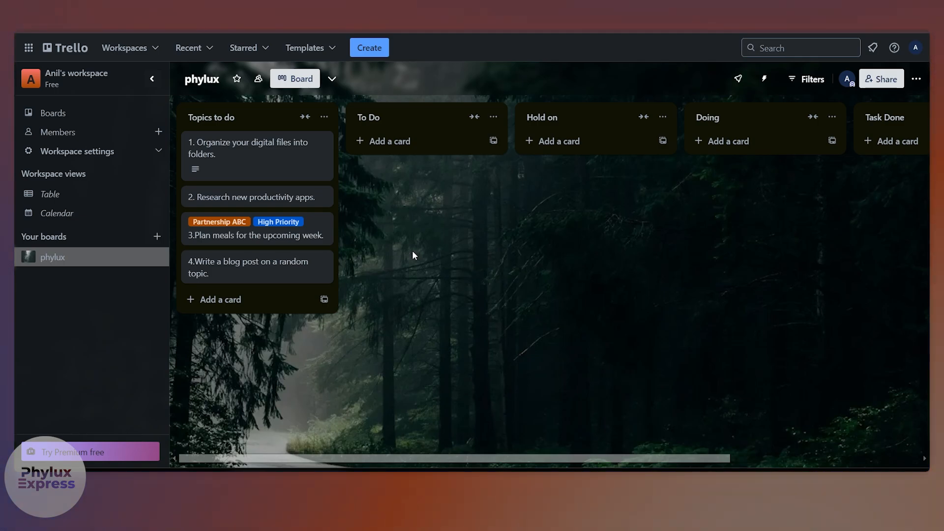
- Set the meal-planning card's due date to October 30 at 12:00 PM
left_click(298, 240)
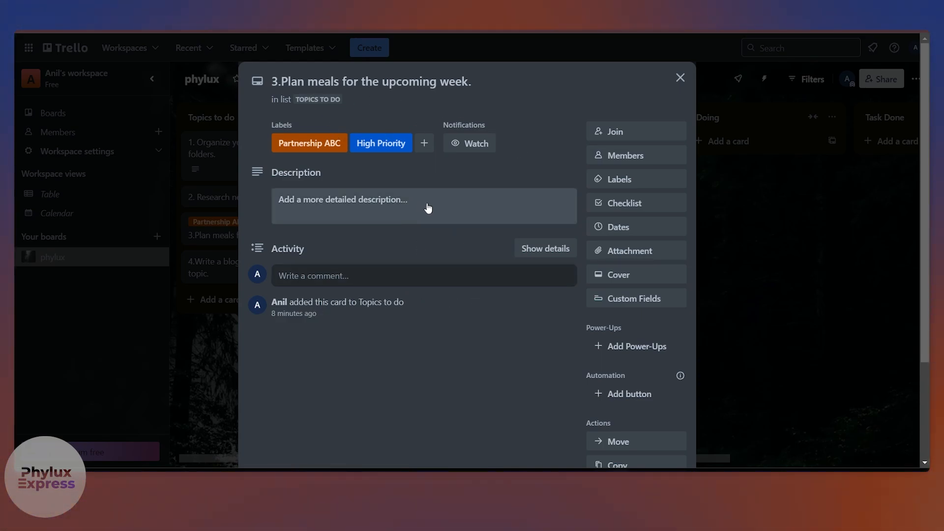
left_click(616, 228)
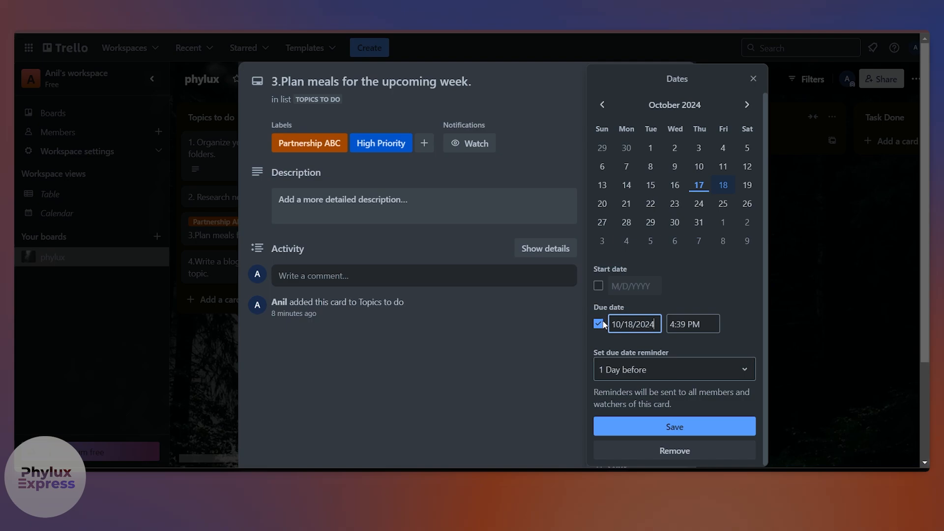
left_click(675, 223)
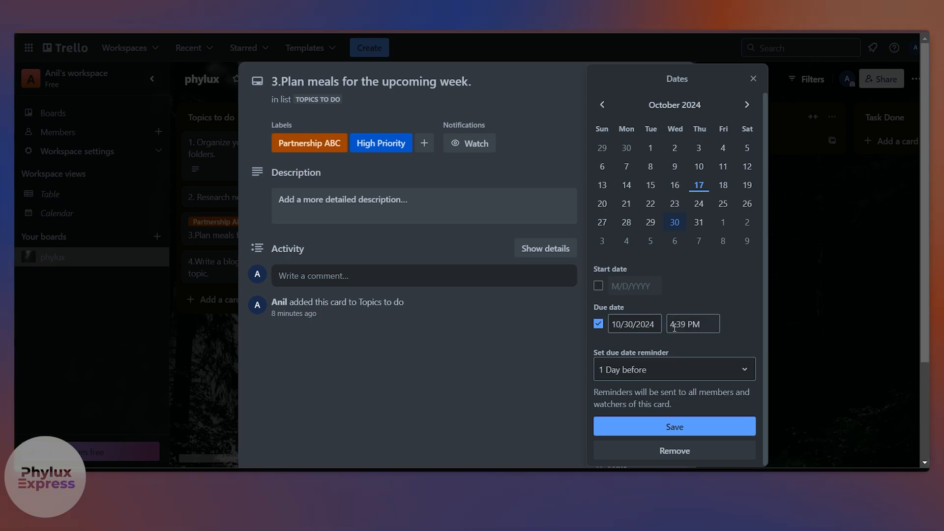
left_click(701, 323)
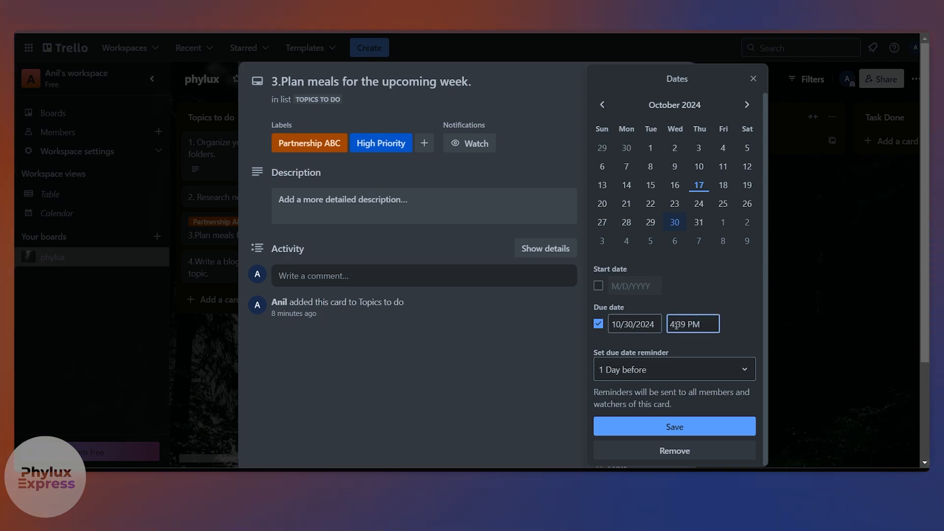
type("12")
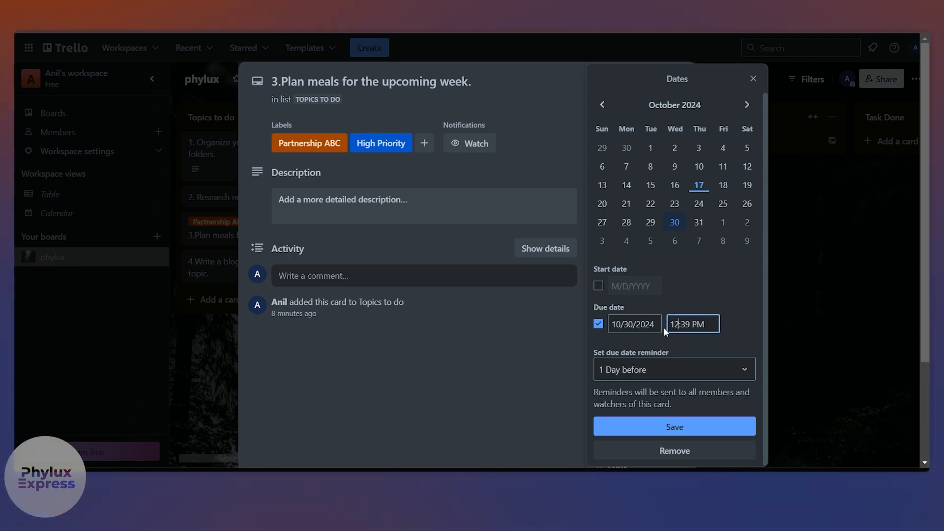
key("BackSpace")
key("BackSpace")
type("00")
left_click(715, 279)
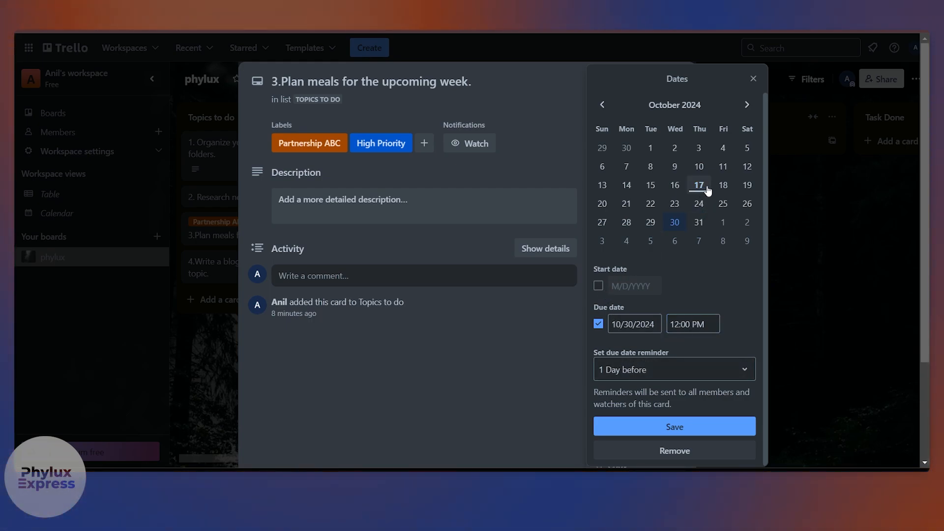
- Add an October 18 start date and a 2 Days before reminder, then save the dates
left_click(598, 285)
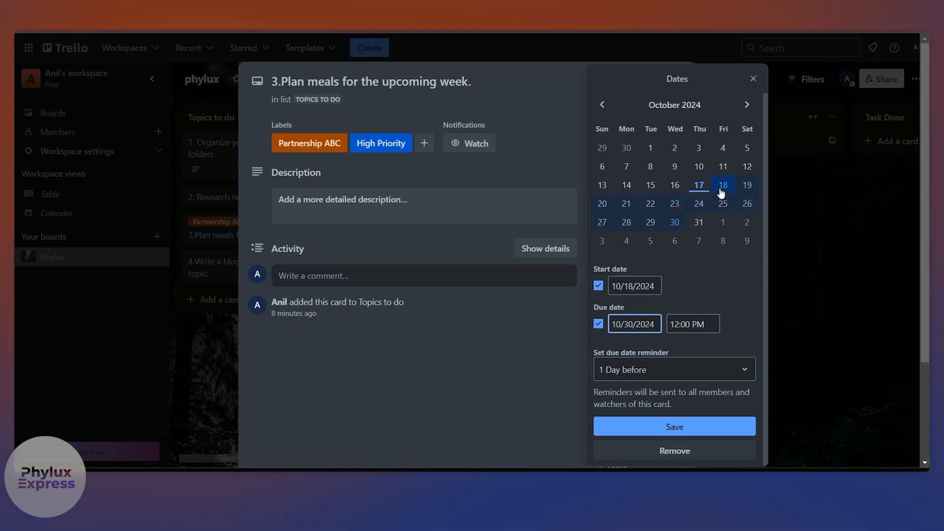
left_click(707, 269)
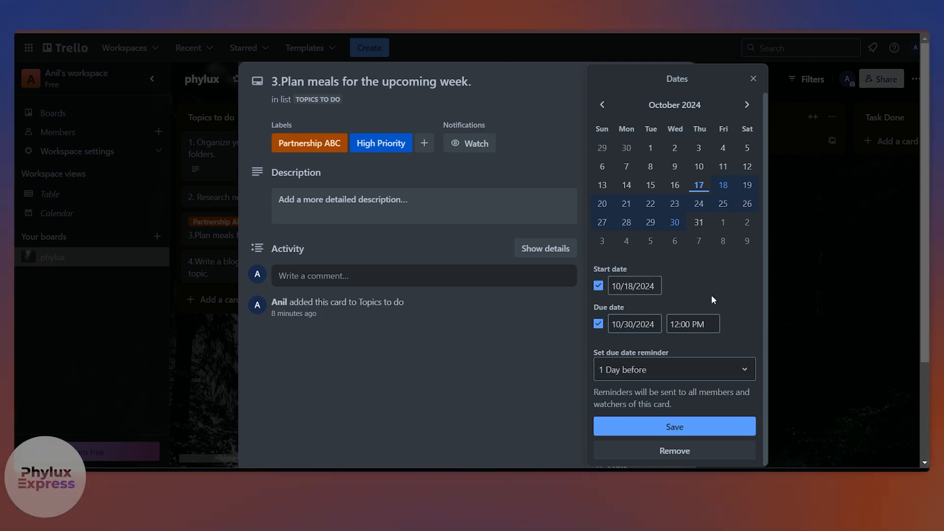
left_click(623, 368)
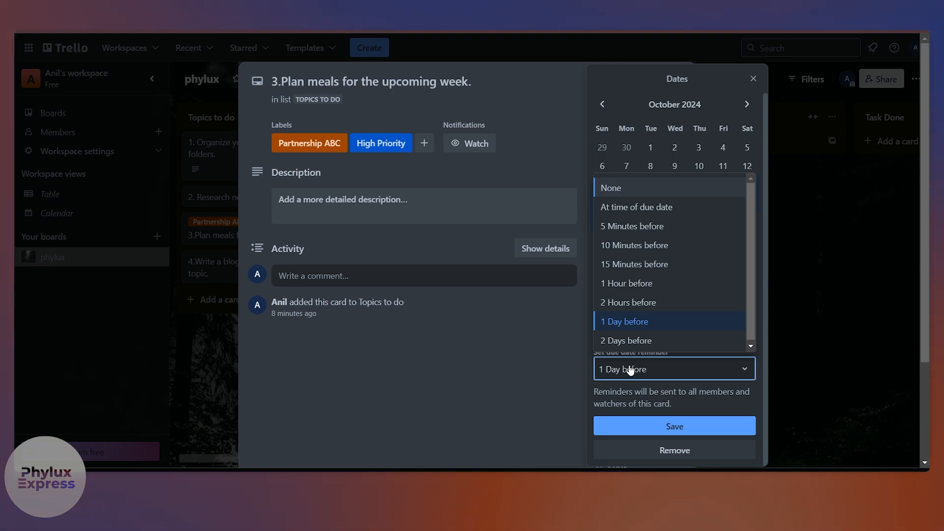
left_click(644, 338)
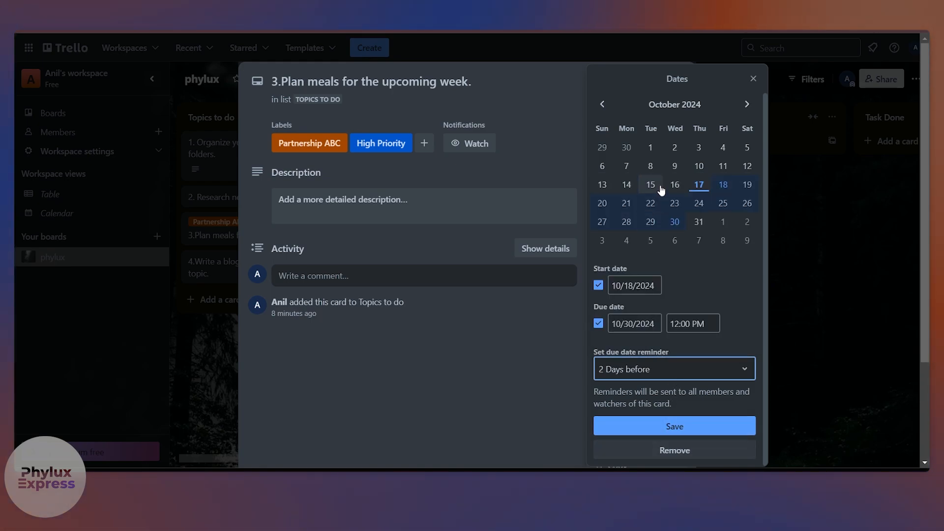
left_click(674, 426)
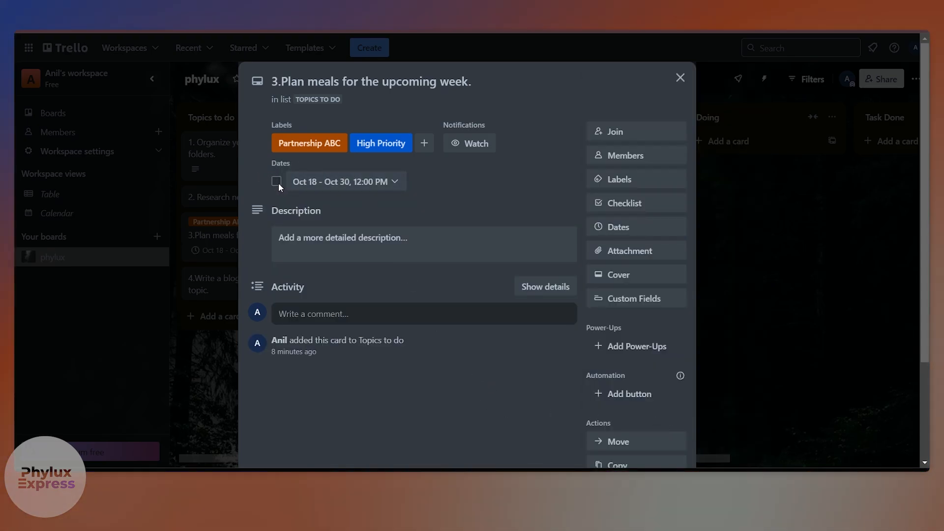
left_click(392, 182)
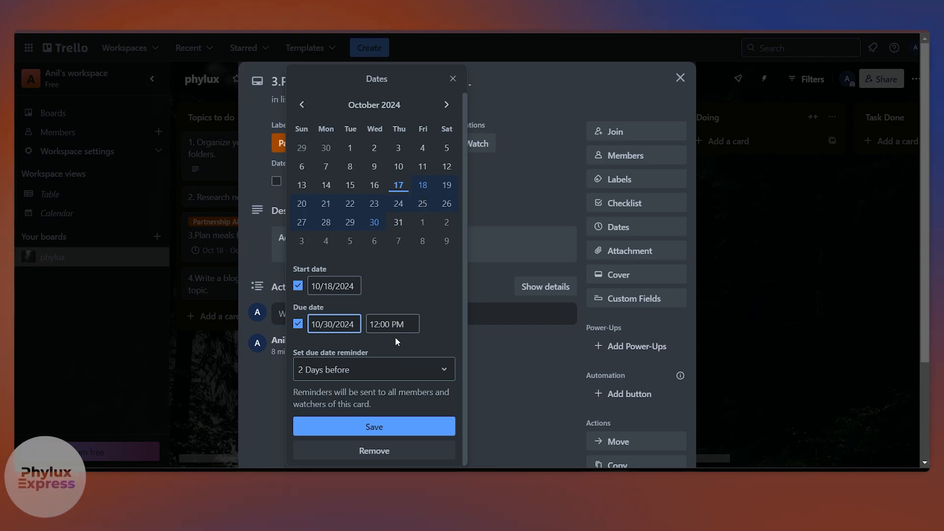
left_click(526, 186)
left_click(830, 279)
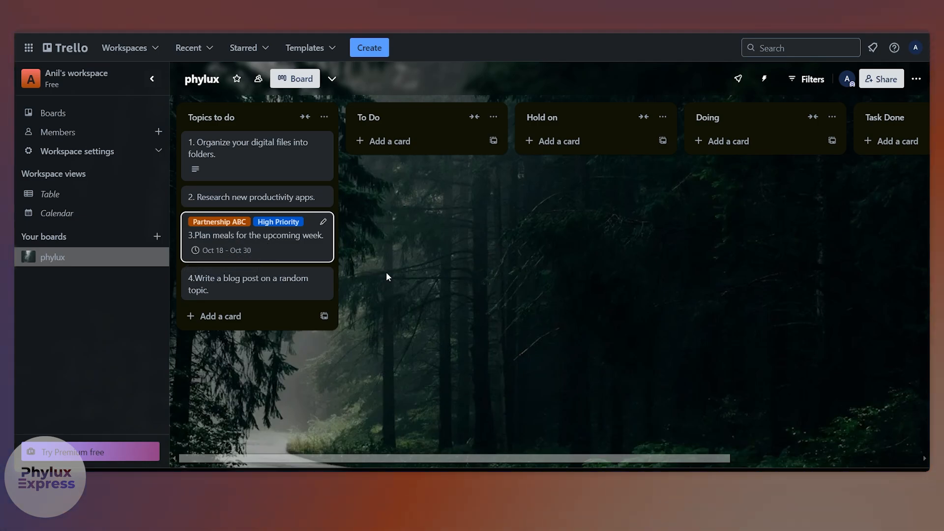
left_click(272, 246)
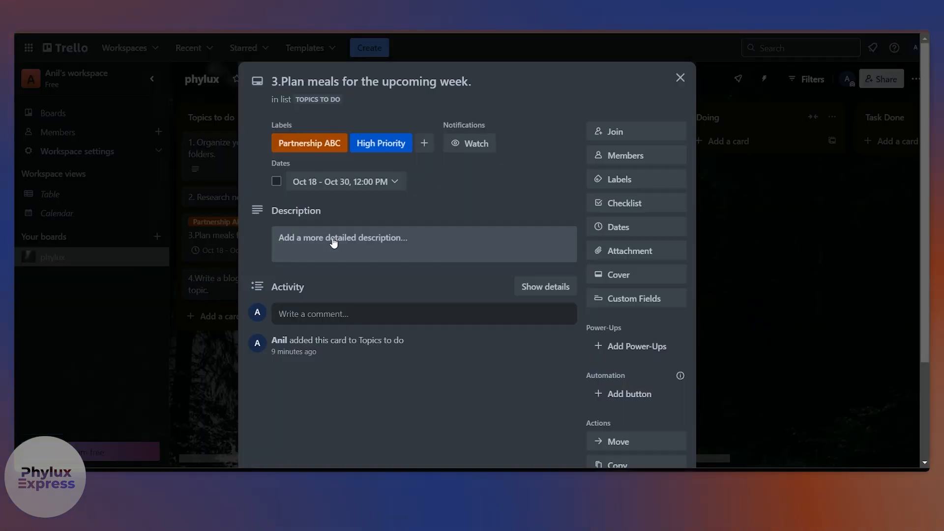
left_click(374, 183)
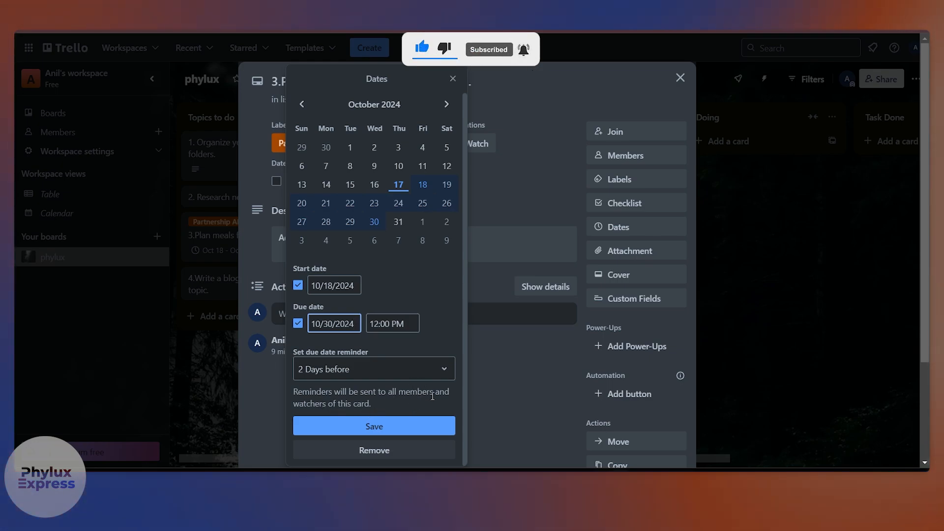
left_click(394, 433)
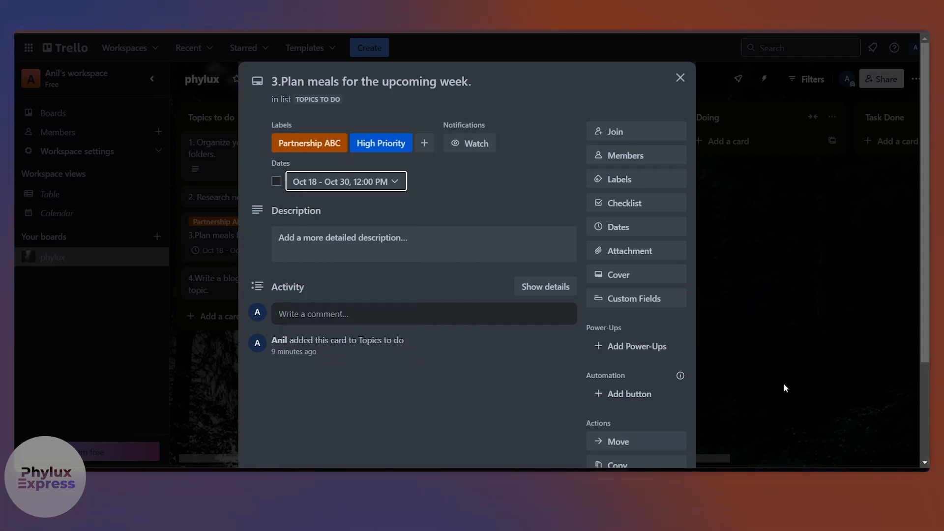
left_click(809, 325)
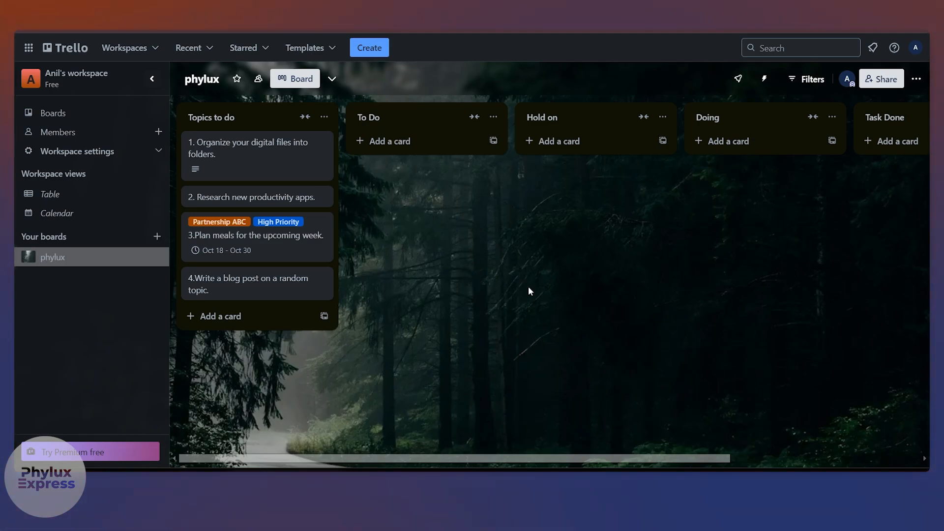
- Check the notifications, then open the Plan meals for the upcoming week card's details
left_click(871, 49)
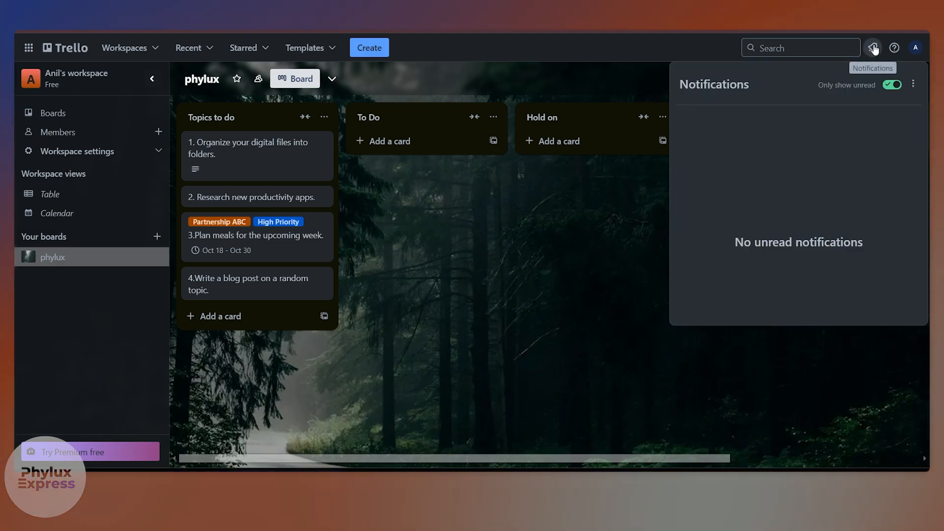
left_click(518, 334)
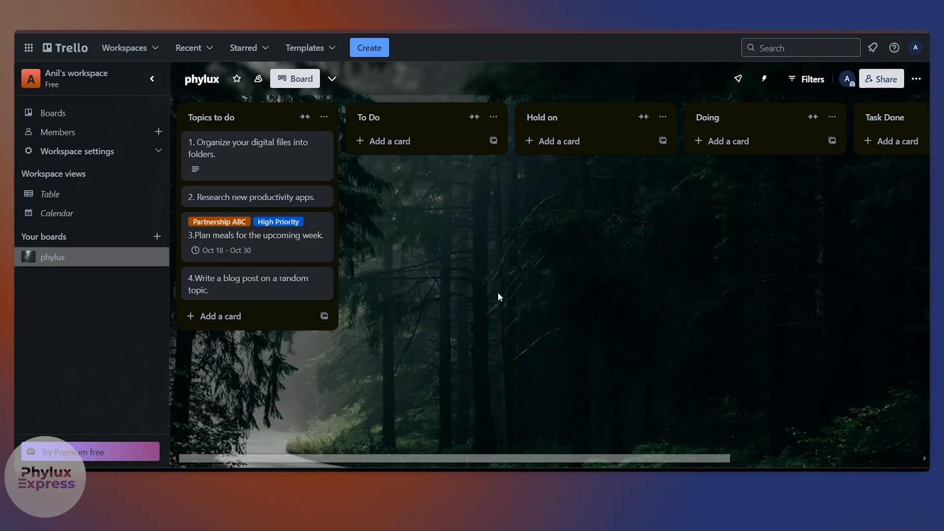
left_click(287, 242)
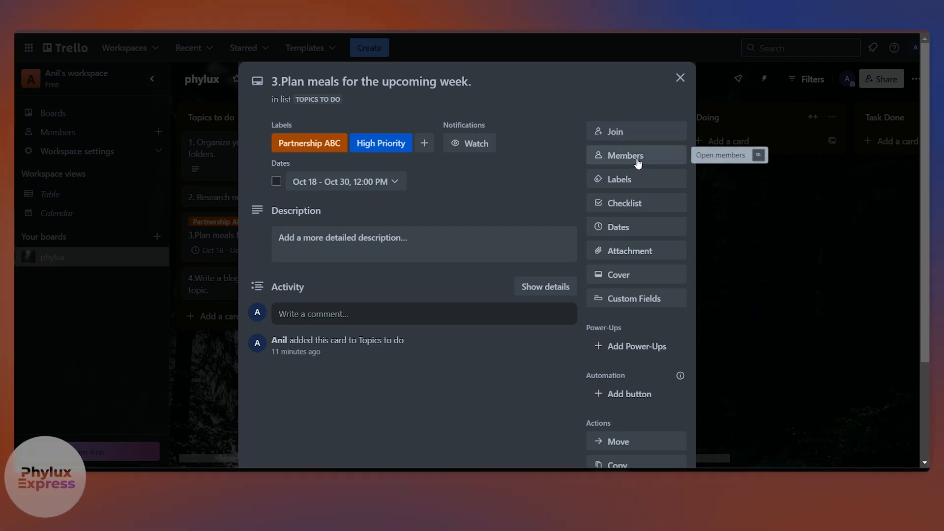
- Show the member list on the Plan meals for the upcoming week card
left_click(638, 163)
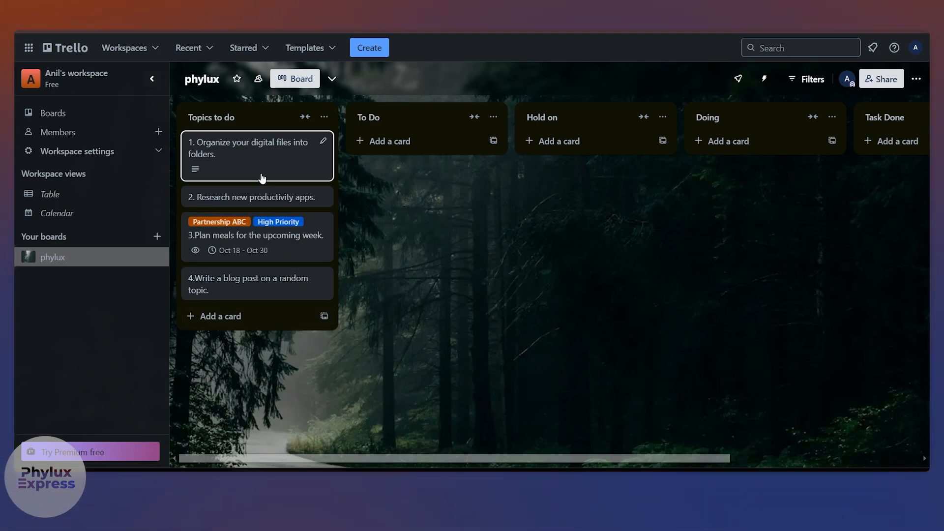
- Drag 'Organize your digital files into folders' from Topics to do into Doing and open it
left_click_drag(247, 168, 765, 176)
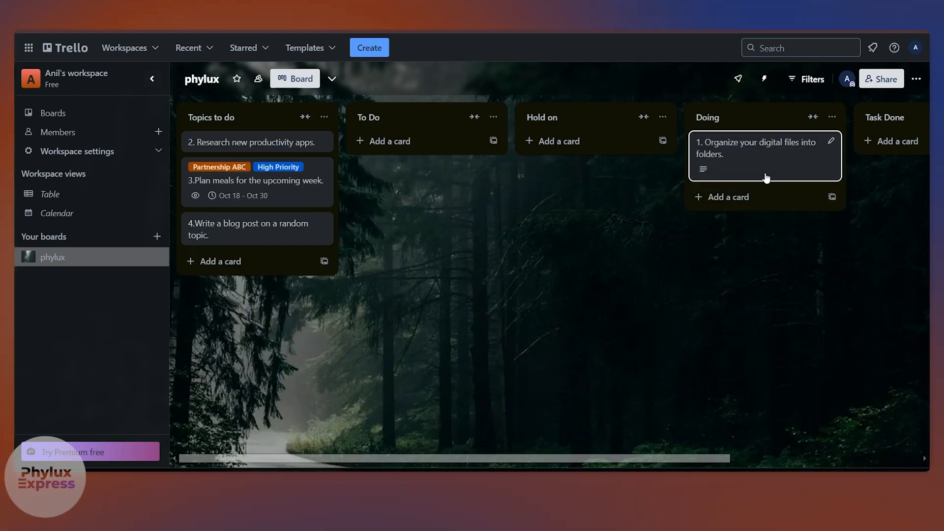
scroll(391, 181, "left", 1)
scroll(781, 140, "right", 3)
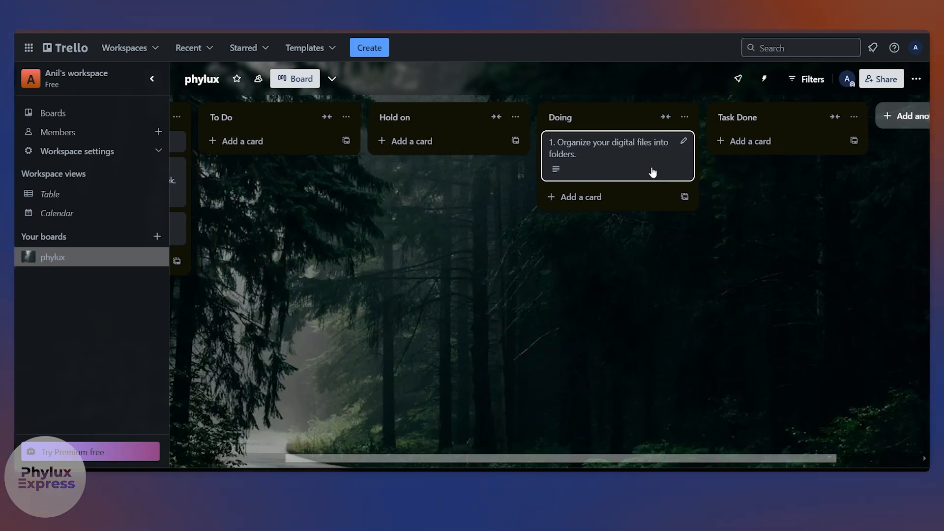
left_click(652, 171)
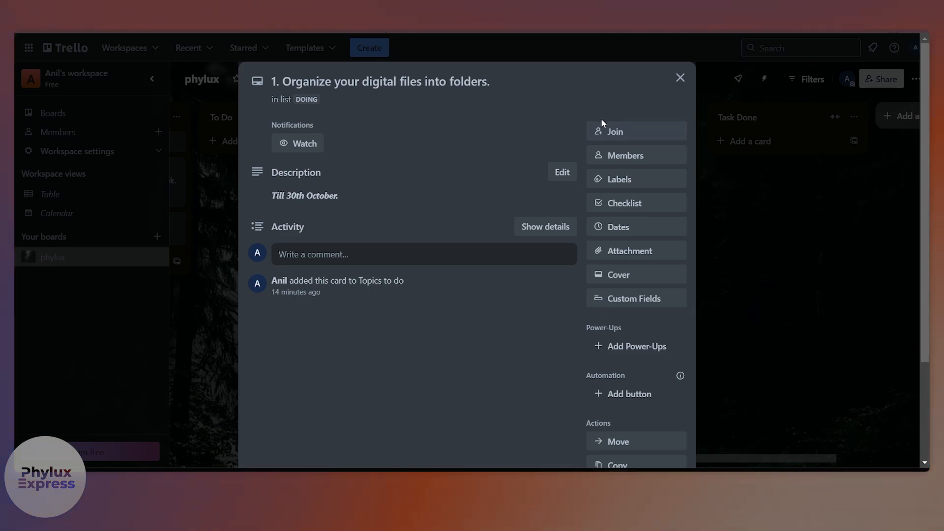
- Create a 'to do today' checklist on the card
left_click(616, 206)
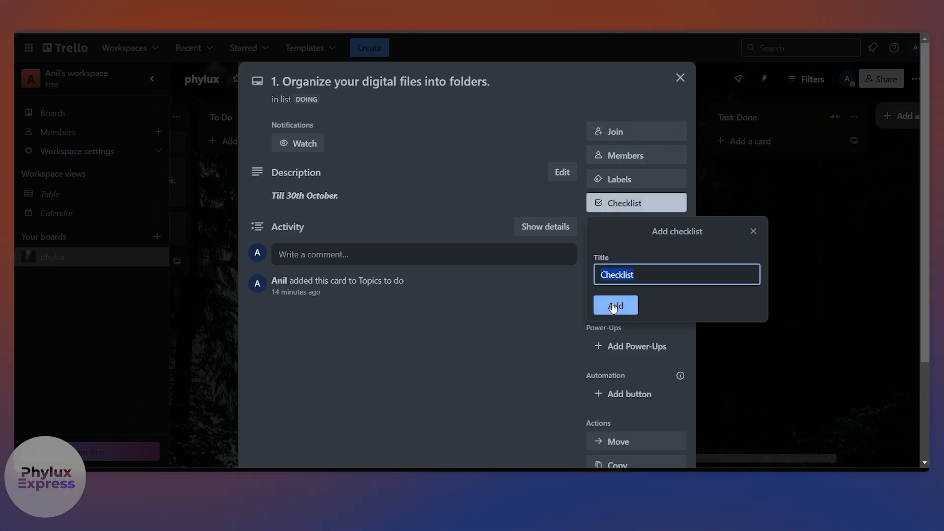
type("to do today")
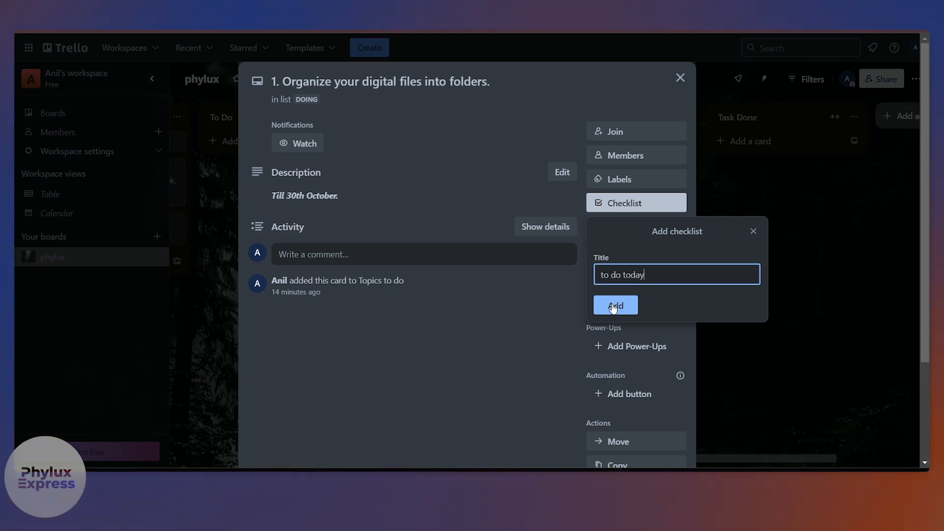
left_click(613, 307)
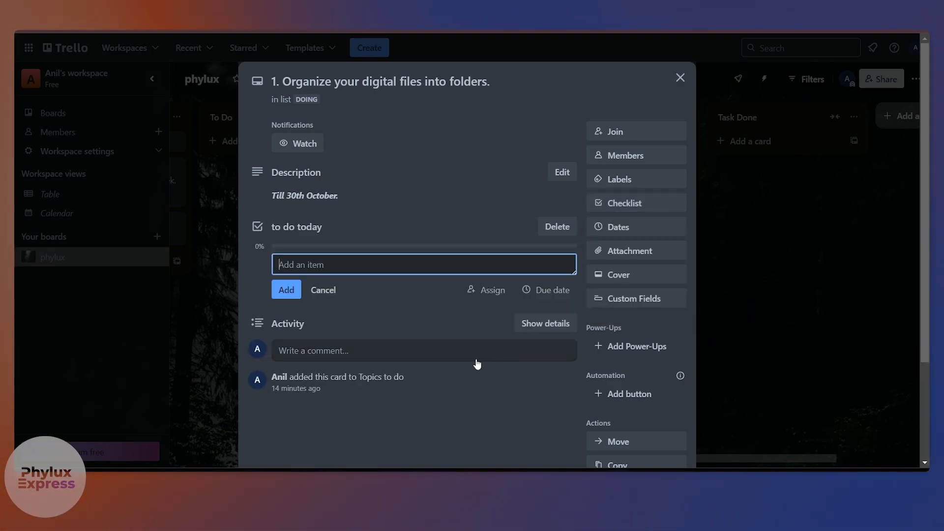
- Add checklist items '1- schedule a meet at 4pm' and the YouTube video link
scroll(332, 303, "down", 1)
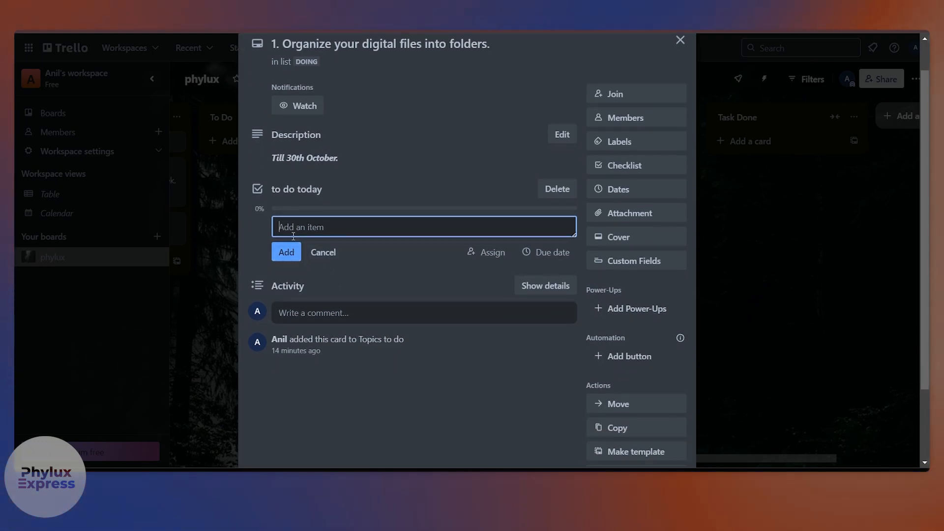
type("1- ")
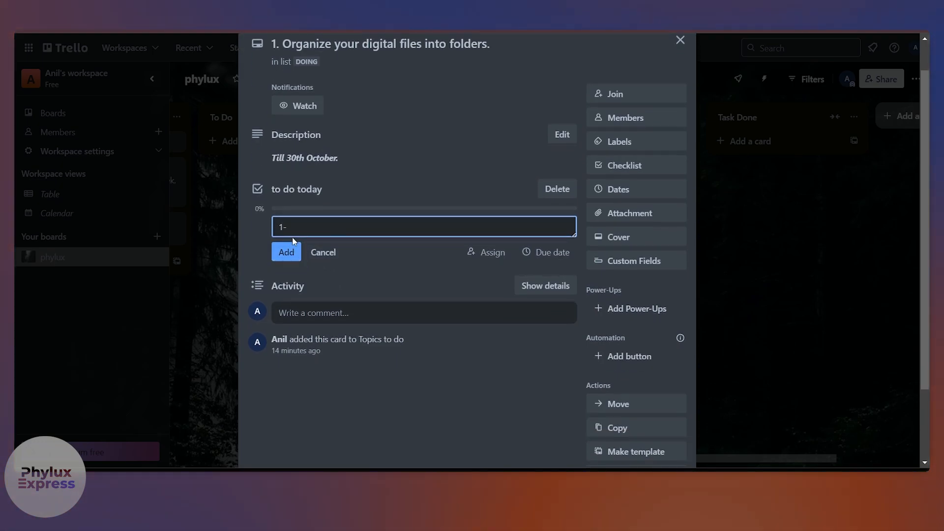
type("schedule a meet at 4pm")
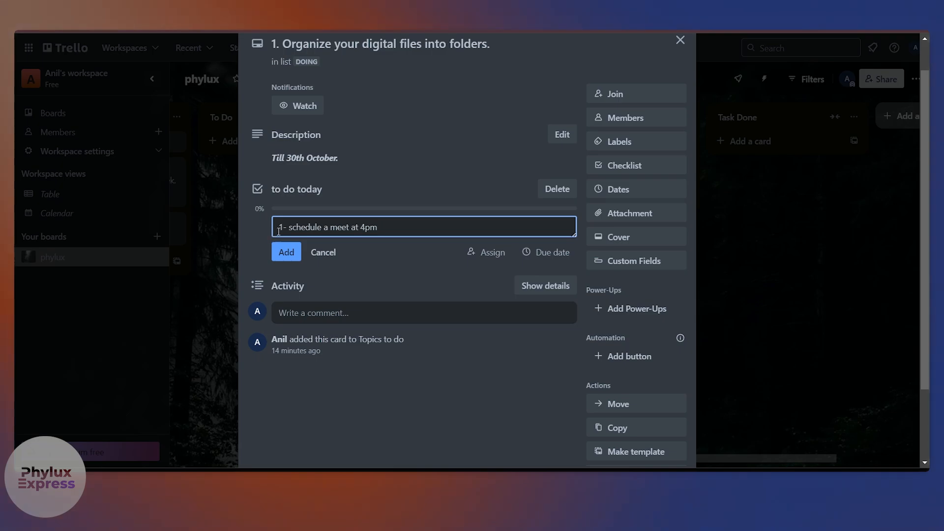
left_click(293, 252)
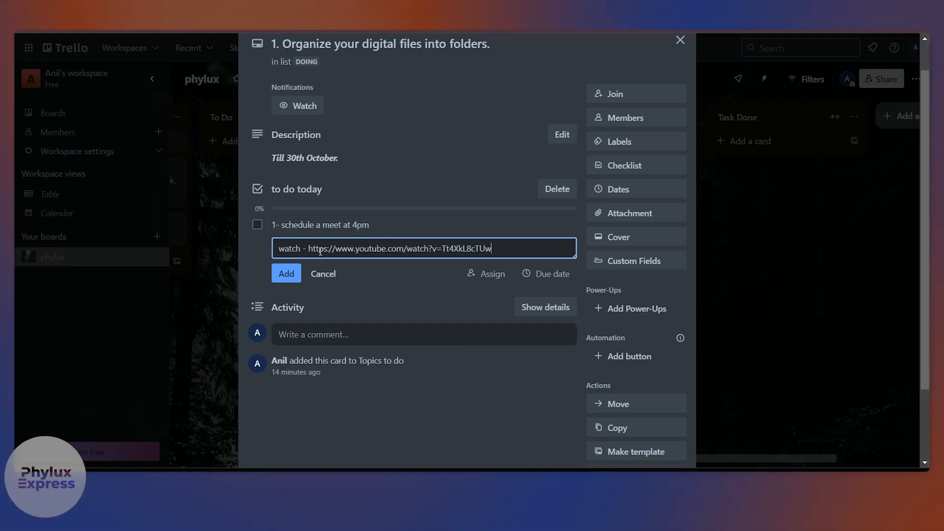
left_click(294, 274)
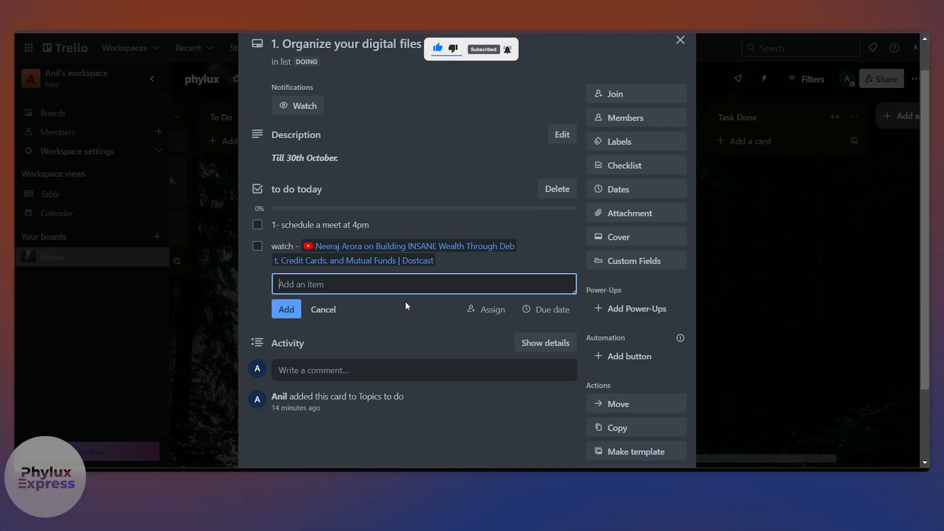
- Preview the linked YouTube video and close the preview
mouse_move(385, 264)
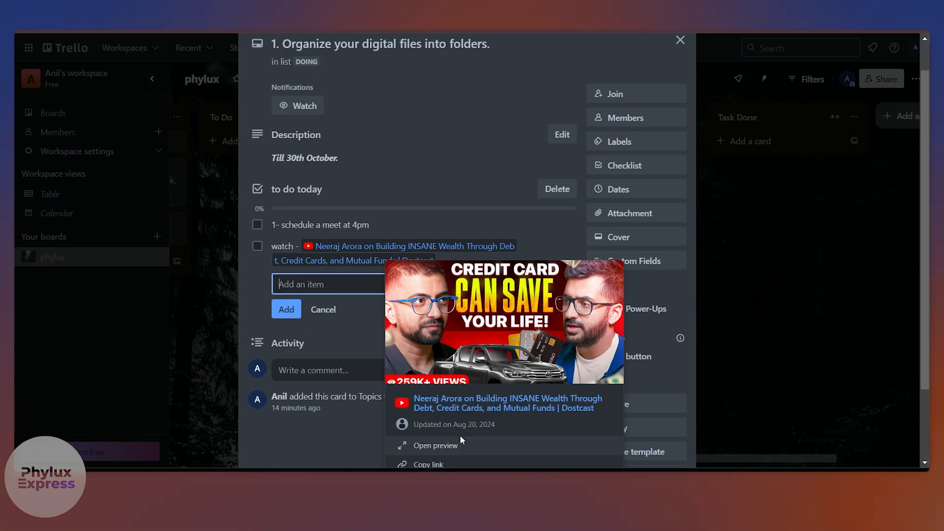
left_click(435, 446)
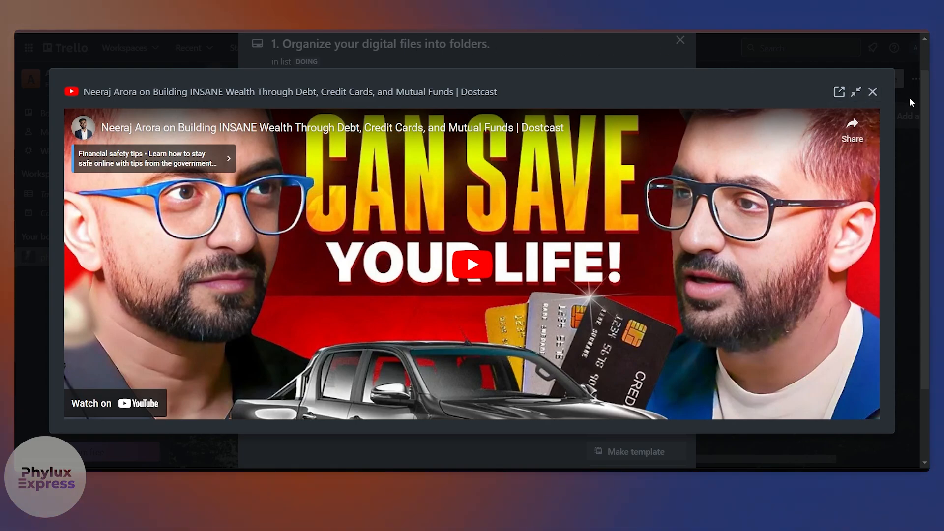
left_click(872, 92)
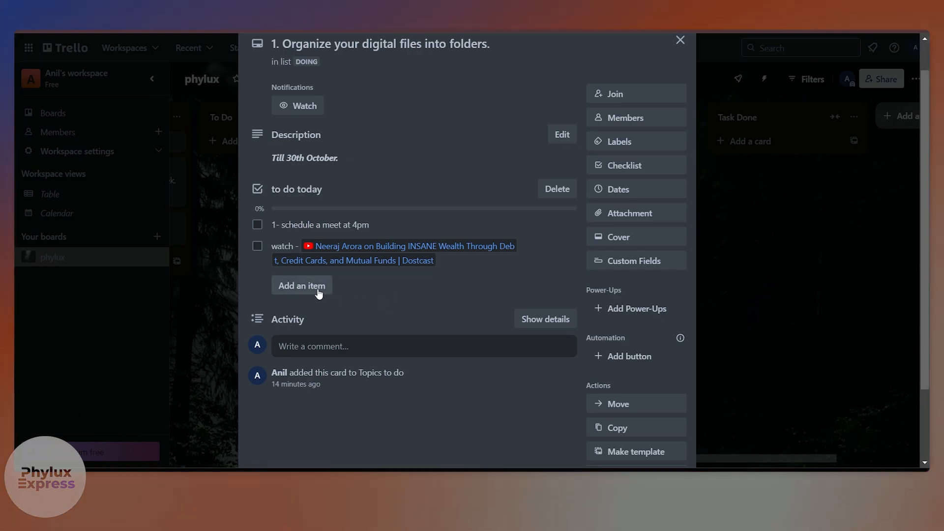
- Add '3. complete the ppt' to the checklist, then close and reopen the card
left_click(319, 289)
type("3. complete the ppt")
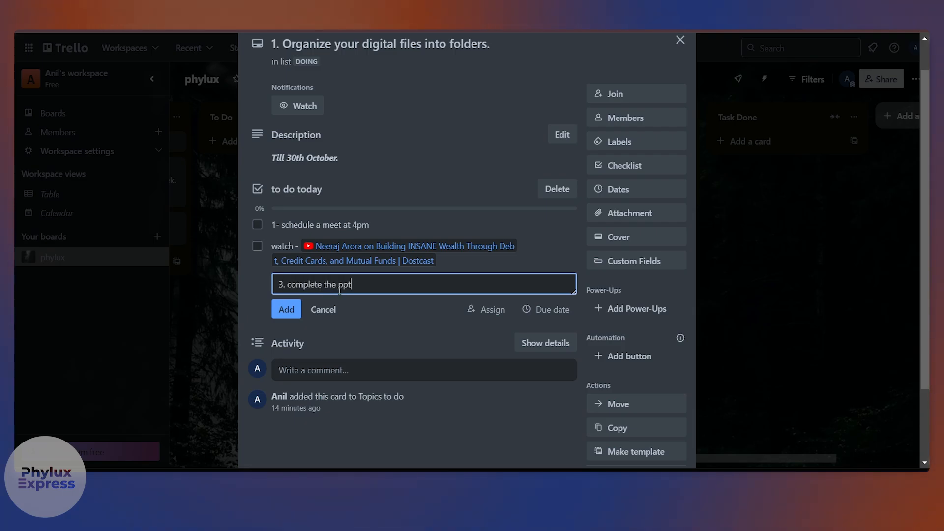
left_click(286, 309)
left_click(798, 372)
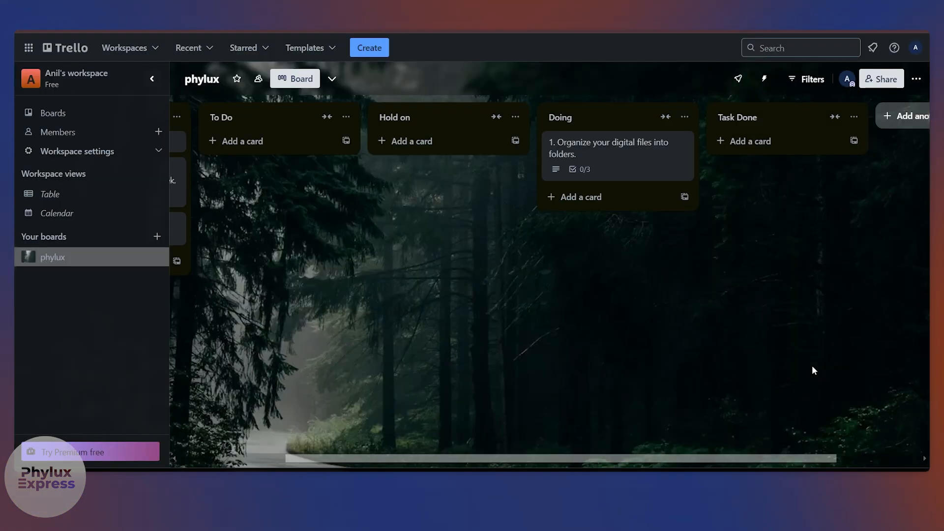
left_click(605, 158)
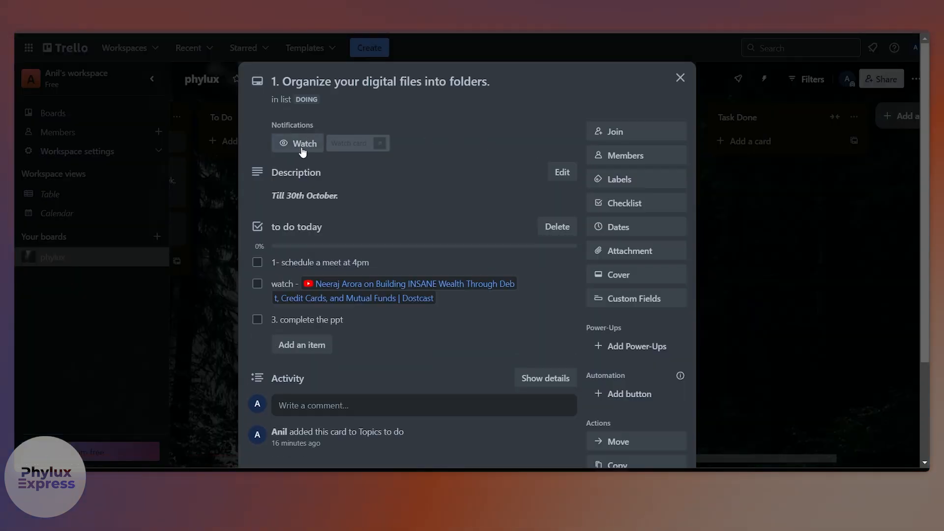
- Add yourself as a card member and delete the 'Till 30th October.' description
left_click(629, 163)
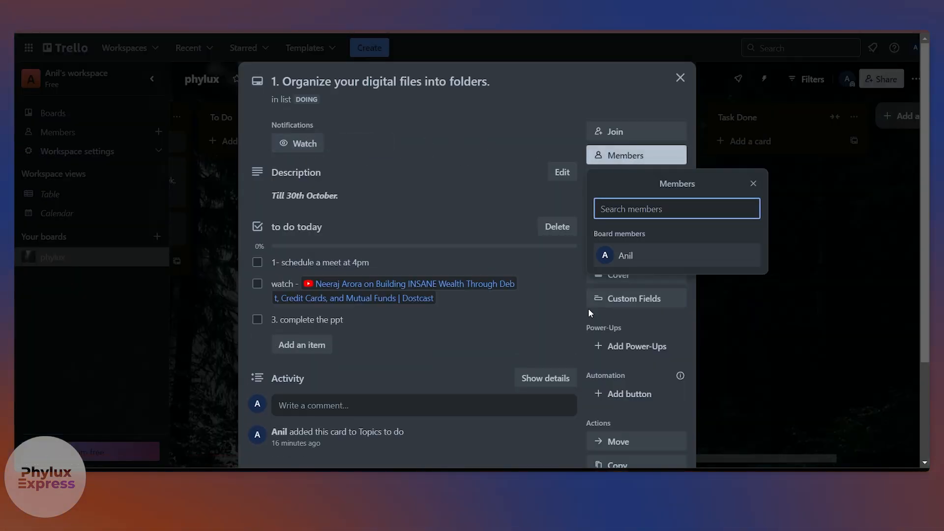
left_click(588, 258)
scroll(496, 210, "down", 1)
left_click(480, 167)
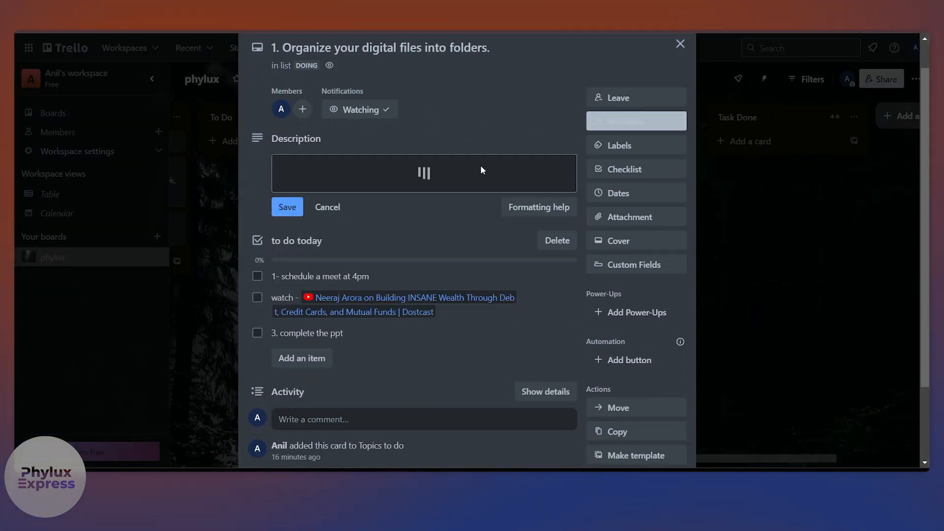
scroll(423, 191, "down", 2)
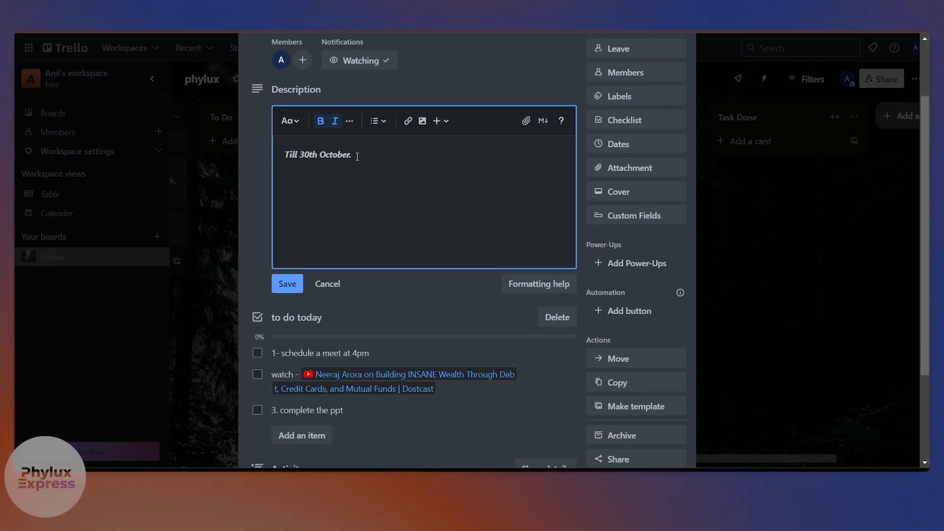
left_click_drag(356, 155, 243, 156)
key("BackSpace")
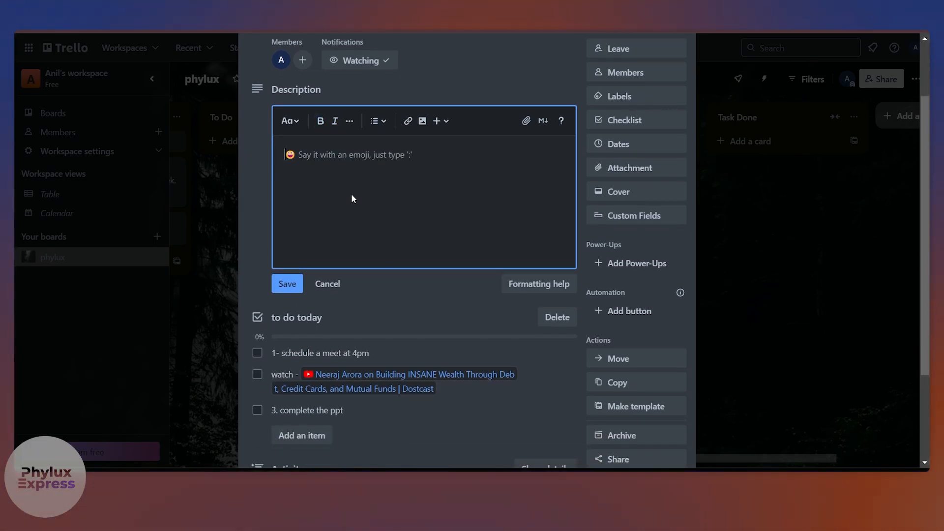
left_click(288, 290)
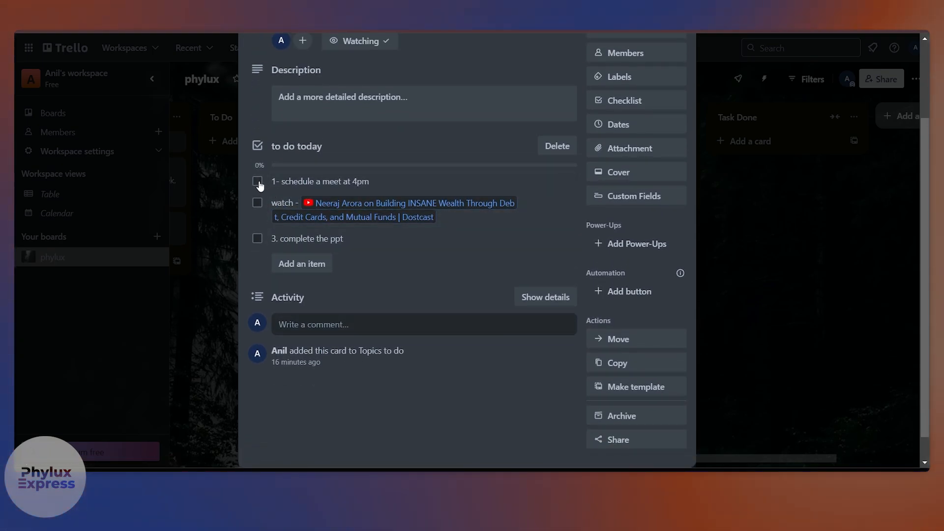
- Tick off the 4pm meeting and '3. complete the ppt' checklist items
left_click(258, 186)
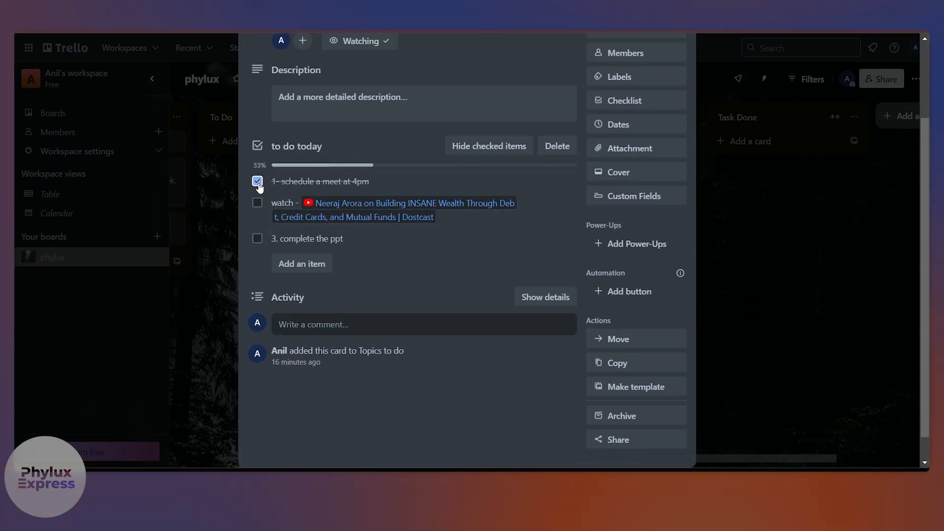
left_click(257, 240)
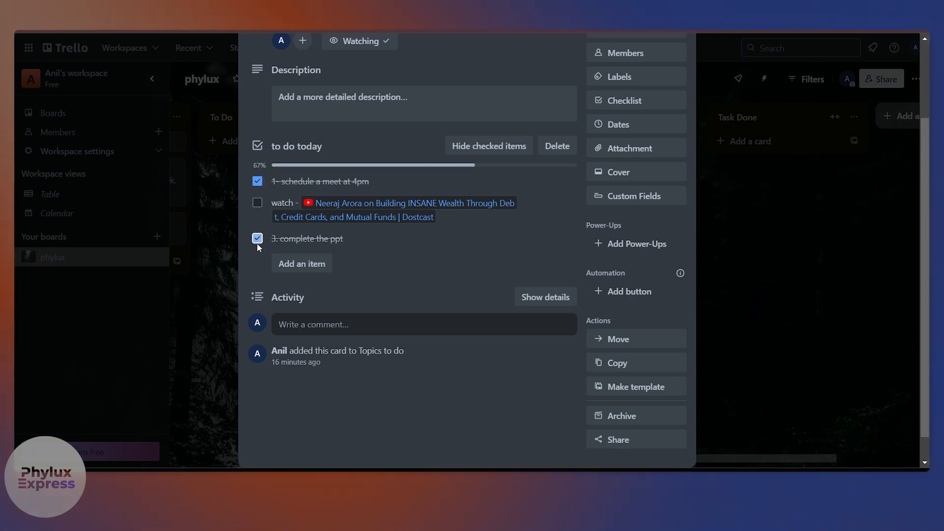
left_click_drag(252, 170, 271, 171)
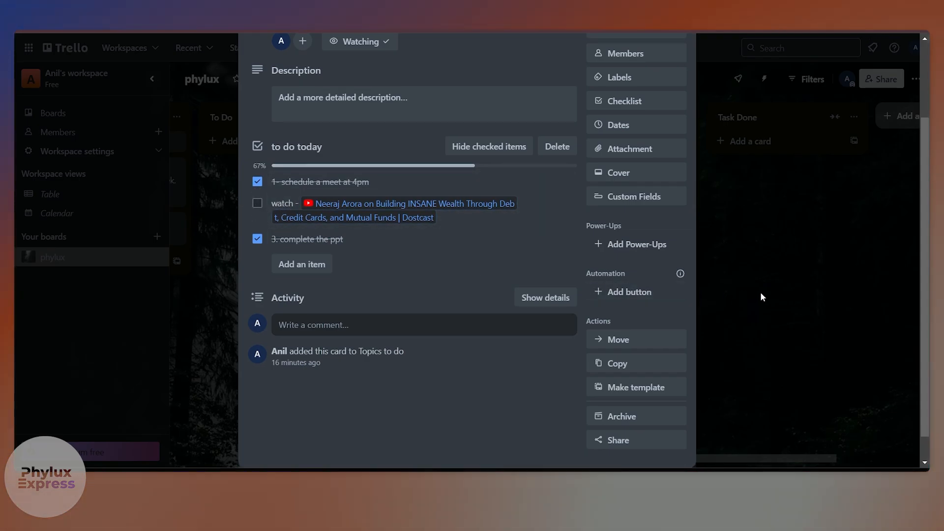
left_click(760, 295)
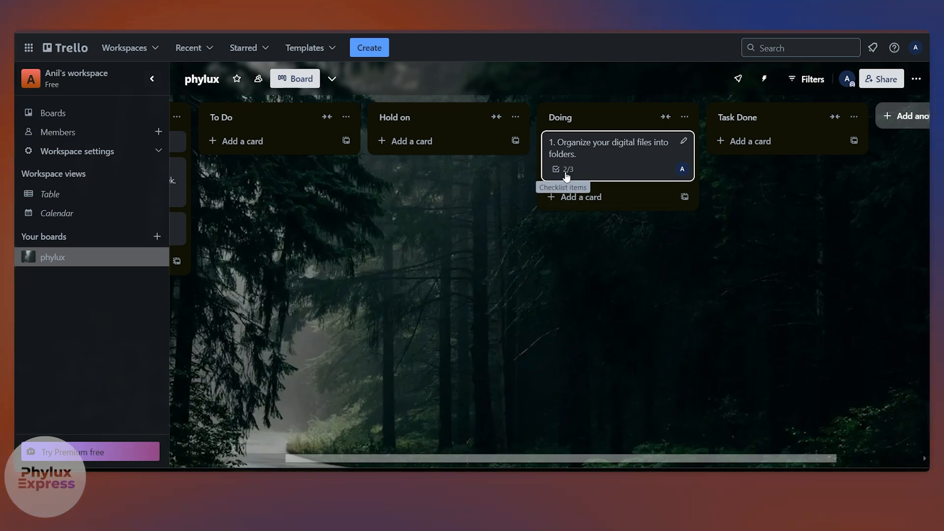
- Tick the watch item to see 3/3, then untick it, leaving progress at 67%
left_click(572, 174)
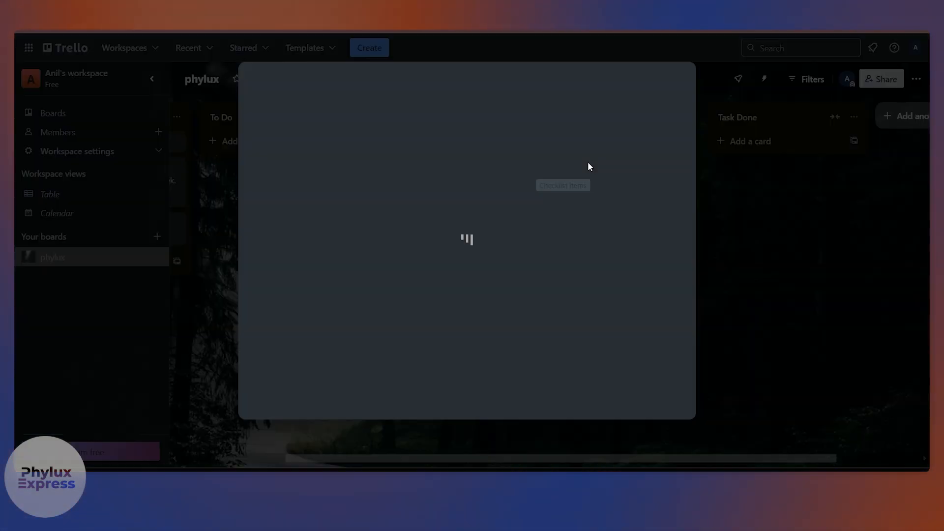
scroll(309, 294, "down", 1)
left_click(257, 279)
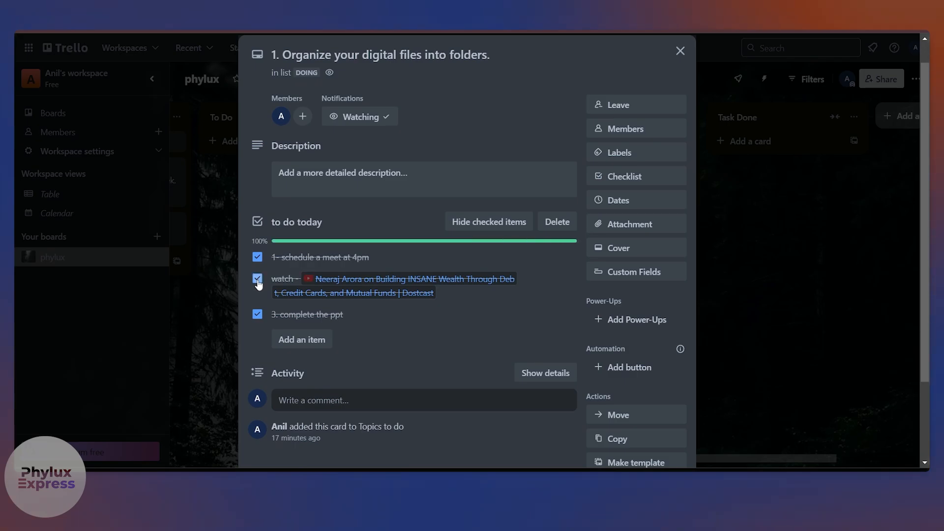
left_click(794, 277)
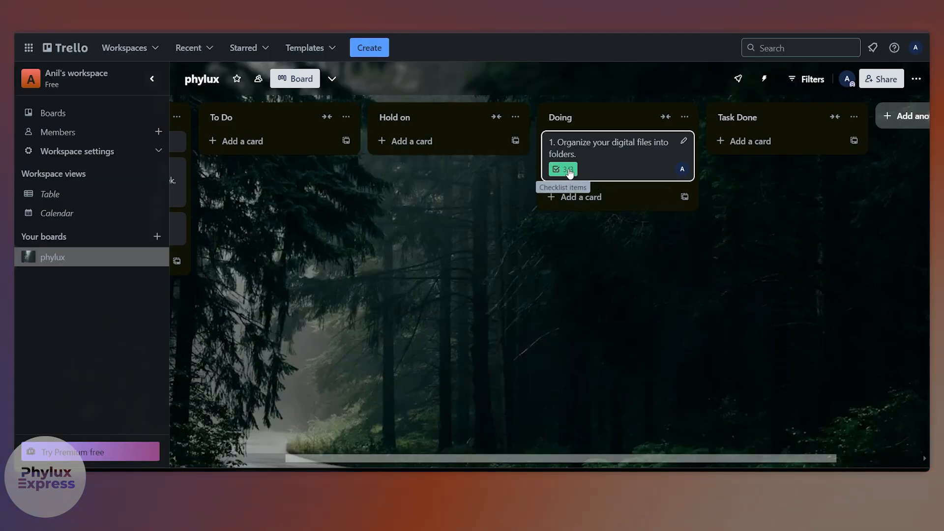
left_click(589, 176)
left_click(263, 254)
scroll(430, 323, "down", 2)
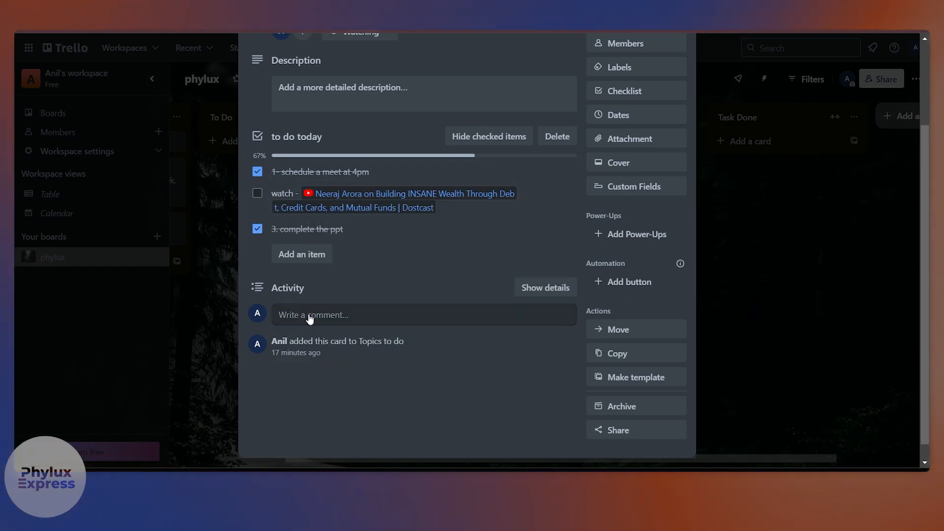
- Start a comment on card 1 that mentions the card's member
left_click(309, 317)
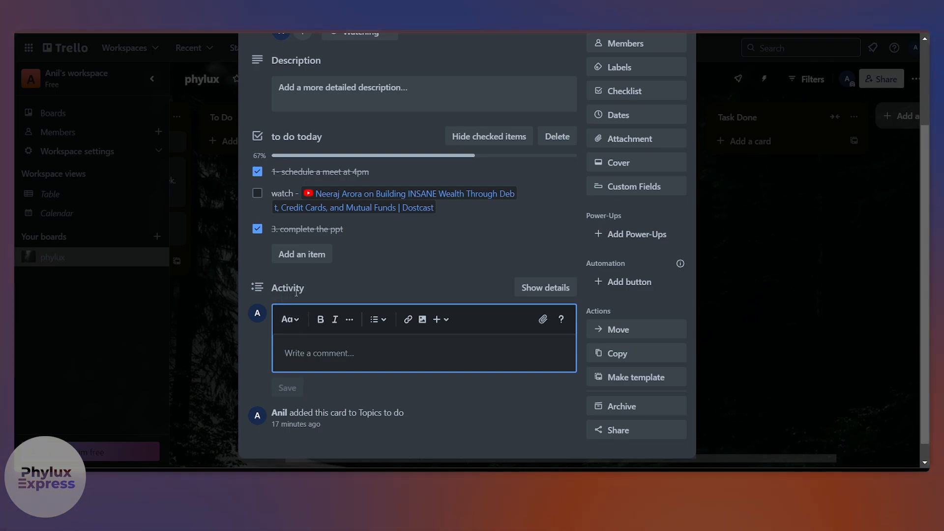
scroll(295, 314, "down", 1)
type("@")
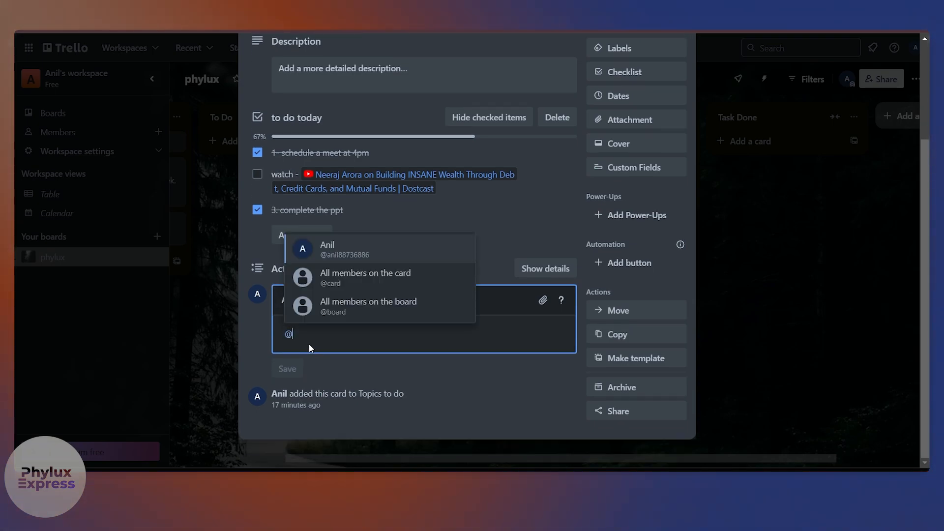
key("Down")
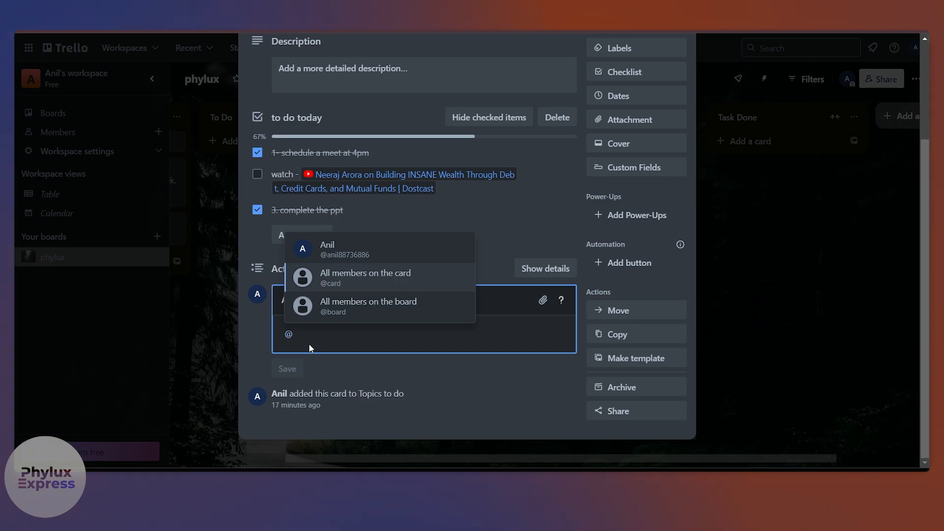
key("Down")
key("Up")
key("Up")
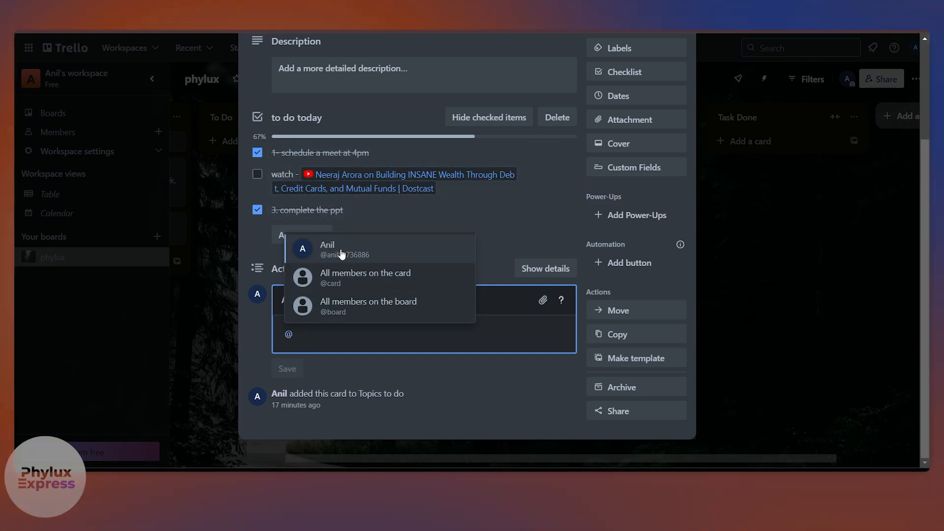
left_click(341, 253)
- Finish the comment with 'complete the 2nd task asap' and post it
type("why")
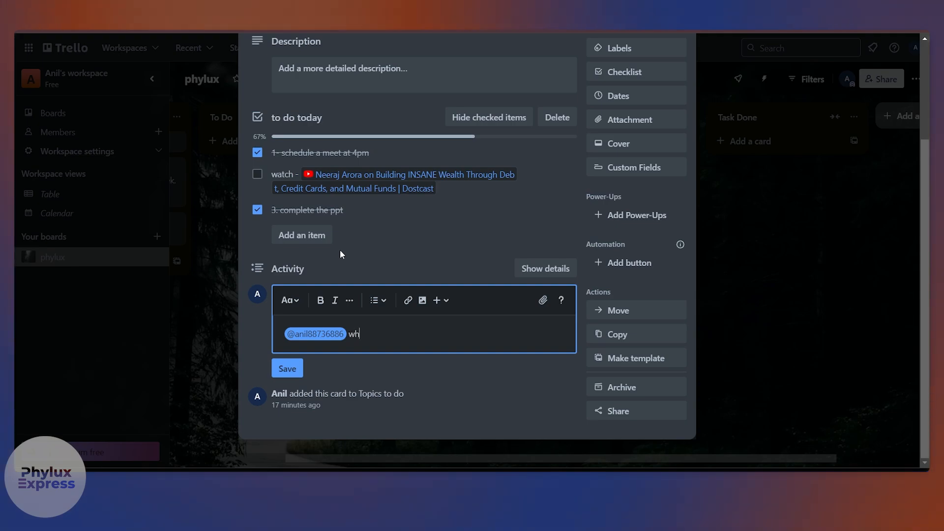
key("BackSpace")
key("BackSpace")
key("BackSpace")
type("co")
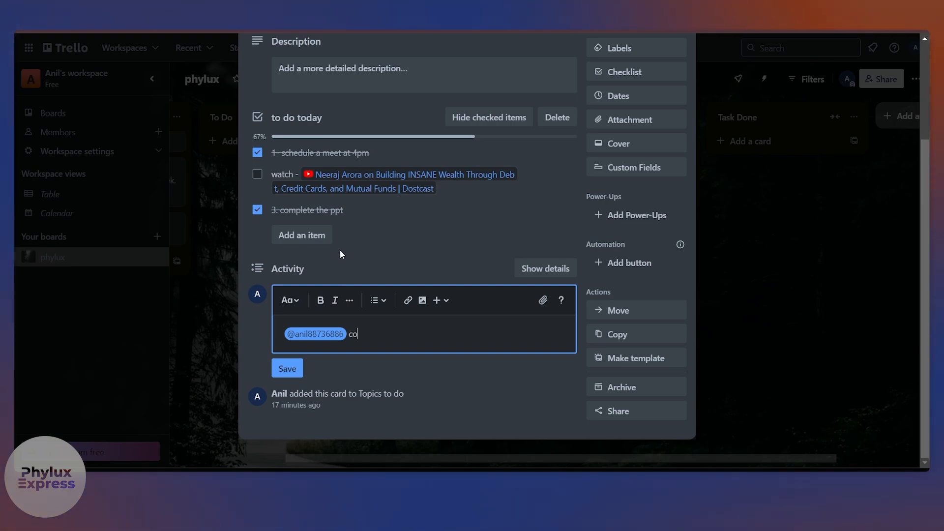
type("mplete the")
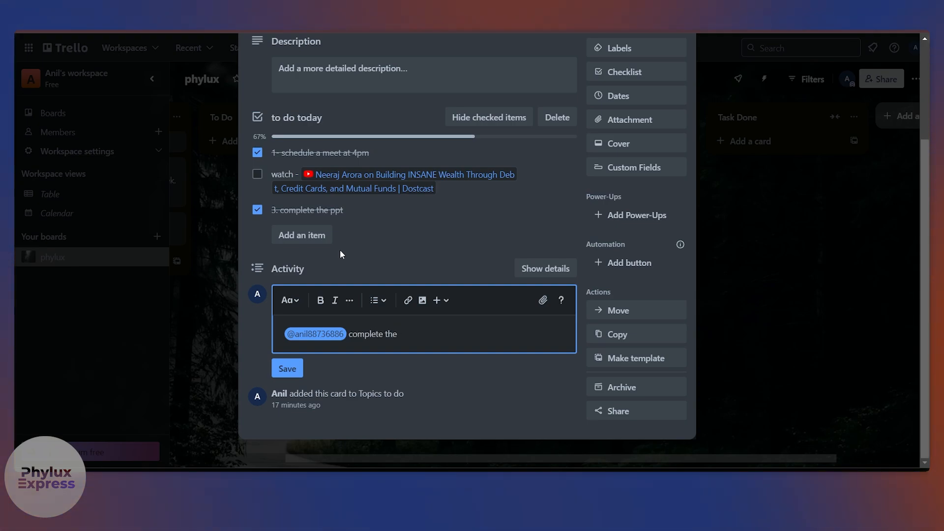
type(" 2nd tas")
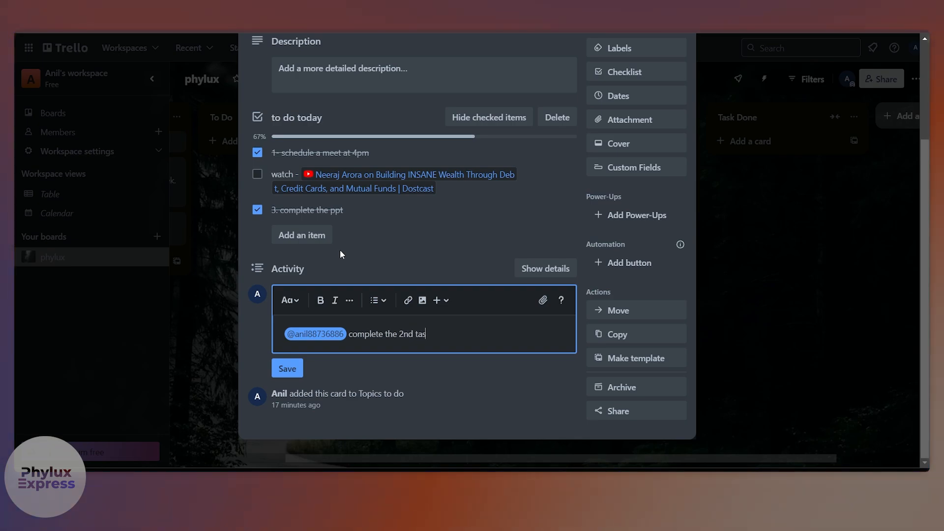
type("k asap")
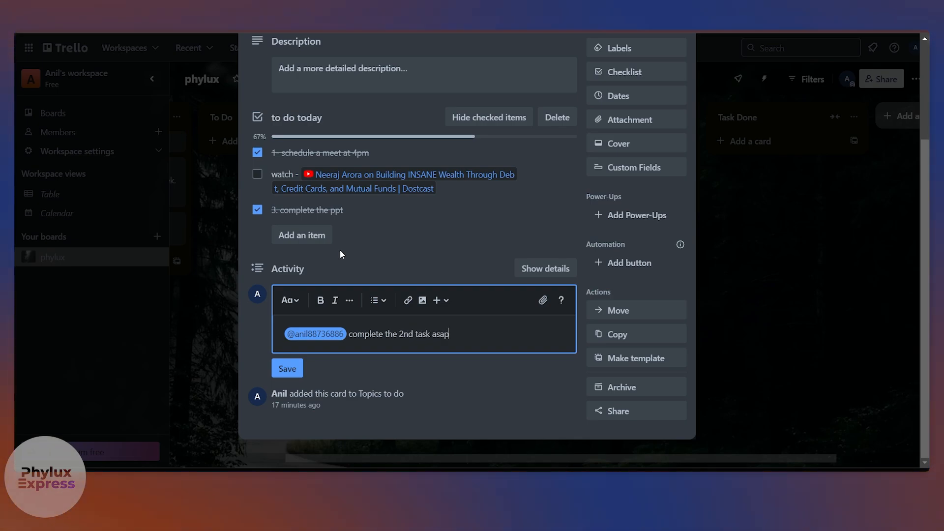
left_click(287, 369)
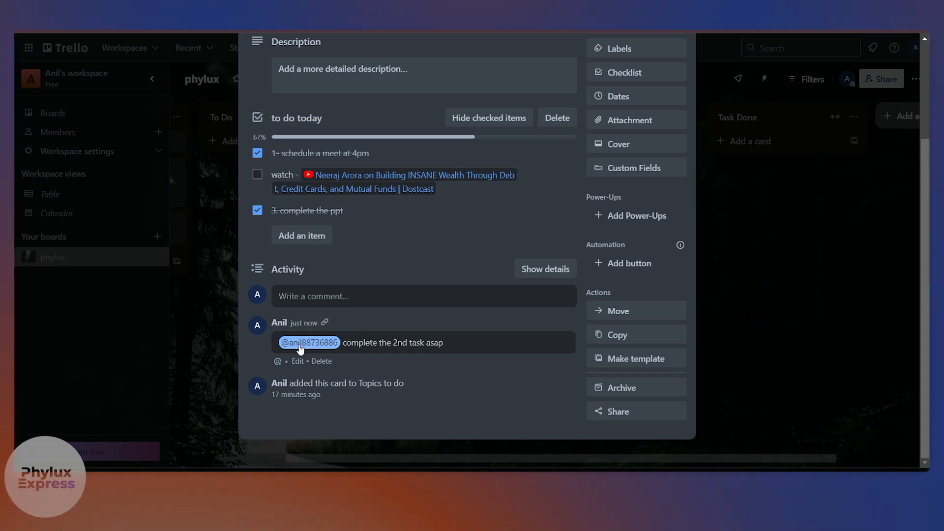
- Close the card and check the notifications
scroll(812, 325, "up", 3)
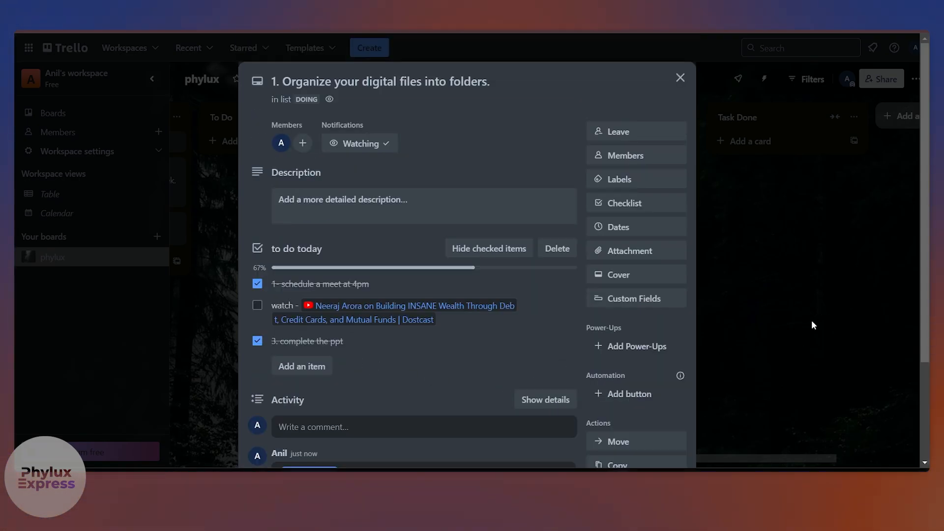
left_click(811, 320)
left_click(872, 47)
- Dismiss the notifications and review the 'Organize your digital files' card's checklist
key("Escape")
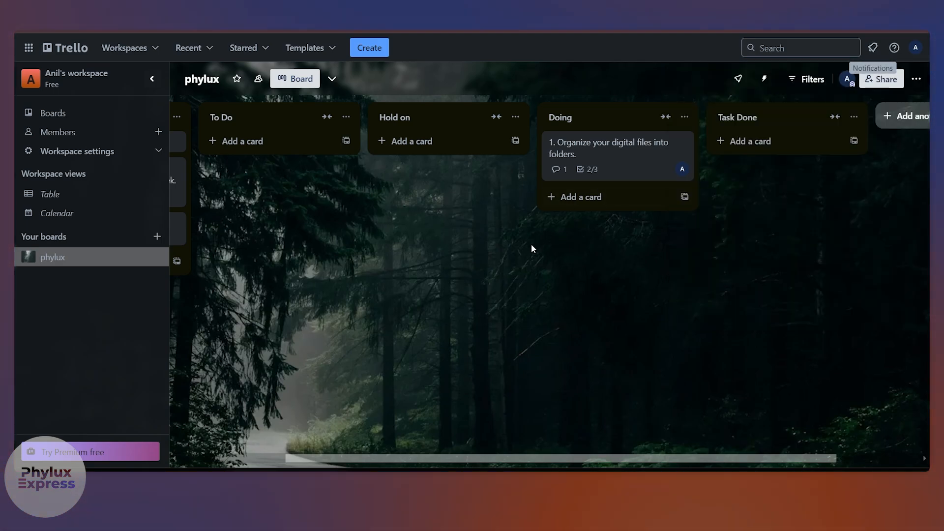
scroll(358, 253, "left", 3)
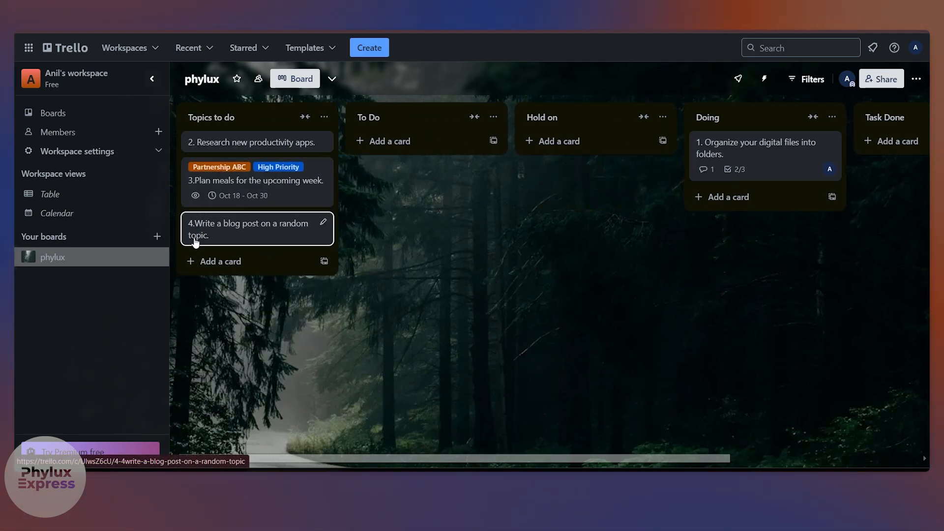
scroll(646, 314, "right", 4)
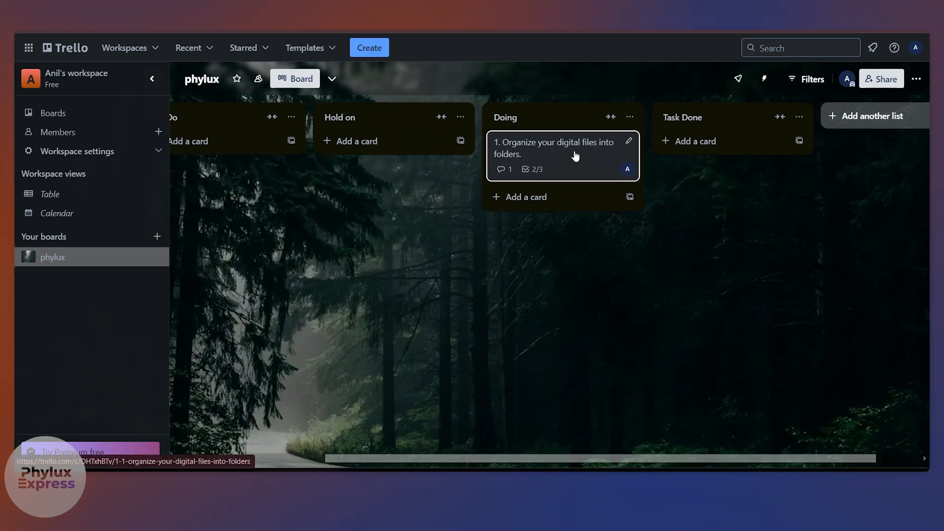
left_click(575, 154)
scroll(415, 256, "down", 3)
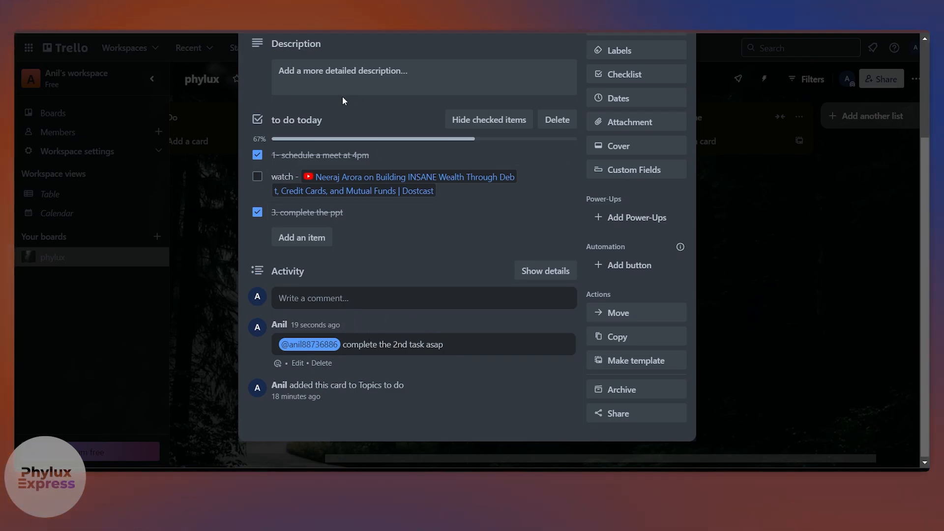
left_click(719, 266)
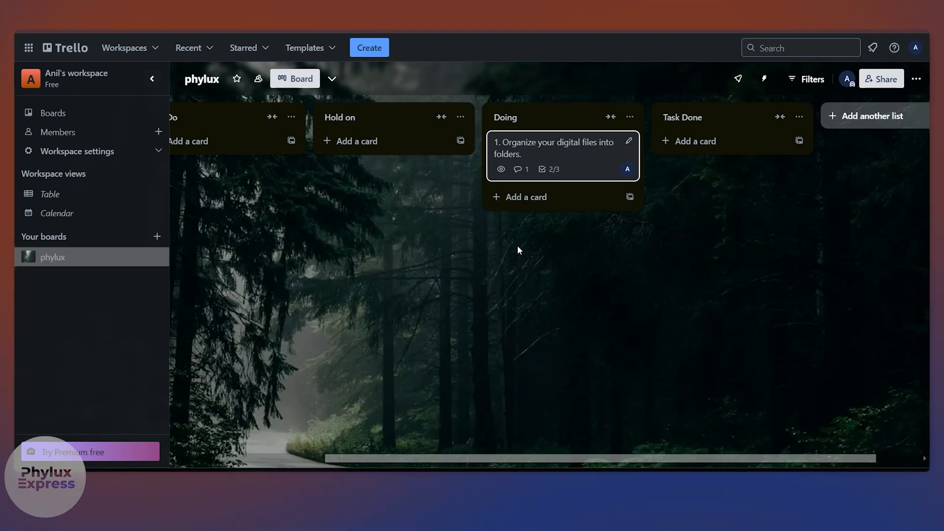
- Move the card into Task Done and back out, then rearrange items across the board
left_click_drag(535, 172, 710, 148)
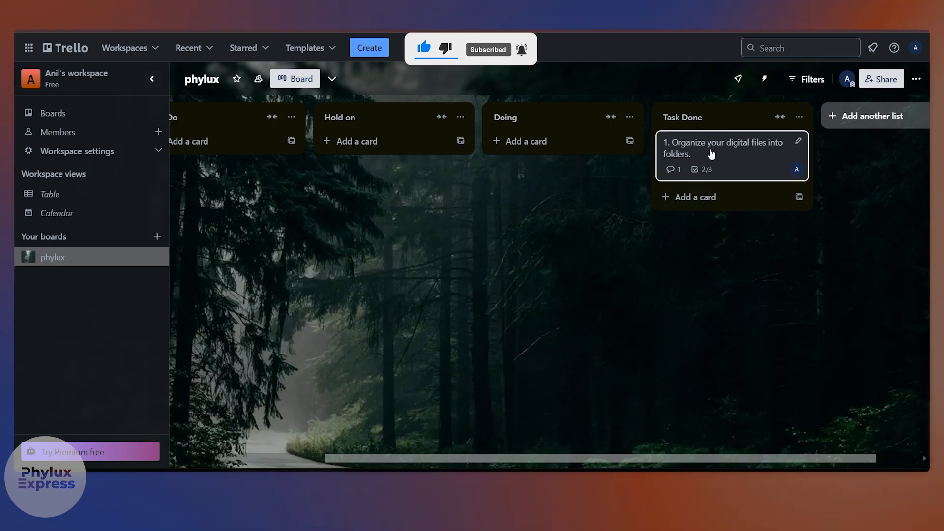
left_click_drag(710, 154, 424, 147)
left_click_drag(368, 458, 210, 436)
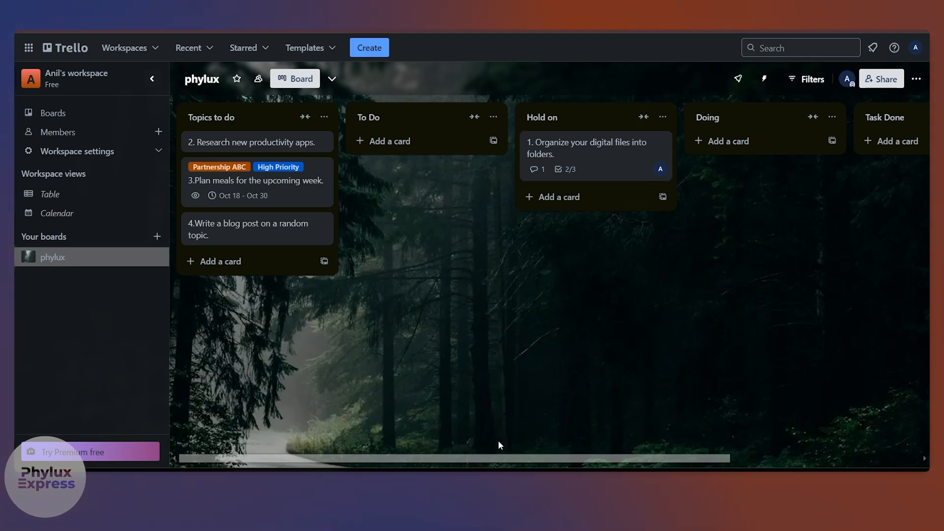
left_click_drag(487, 458, 613, 456)
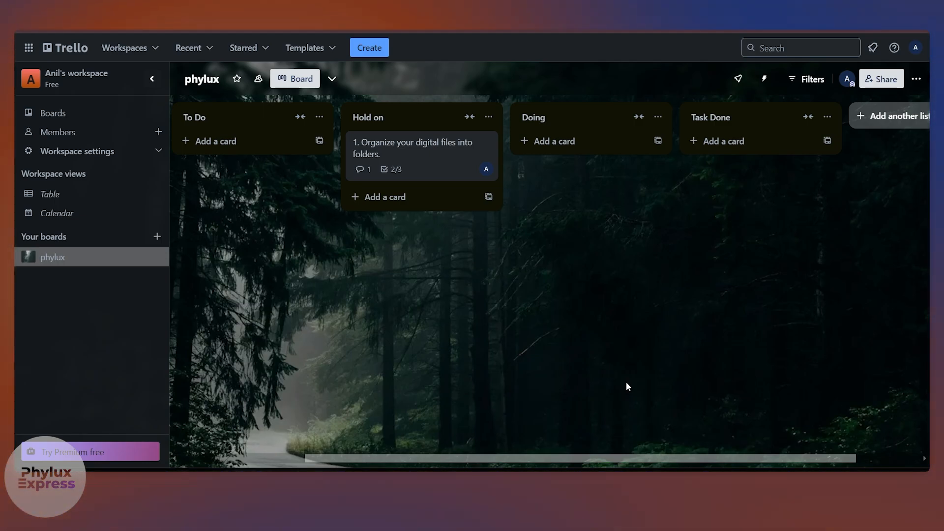
left_click_drag(572, 460, 438, 455)
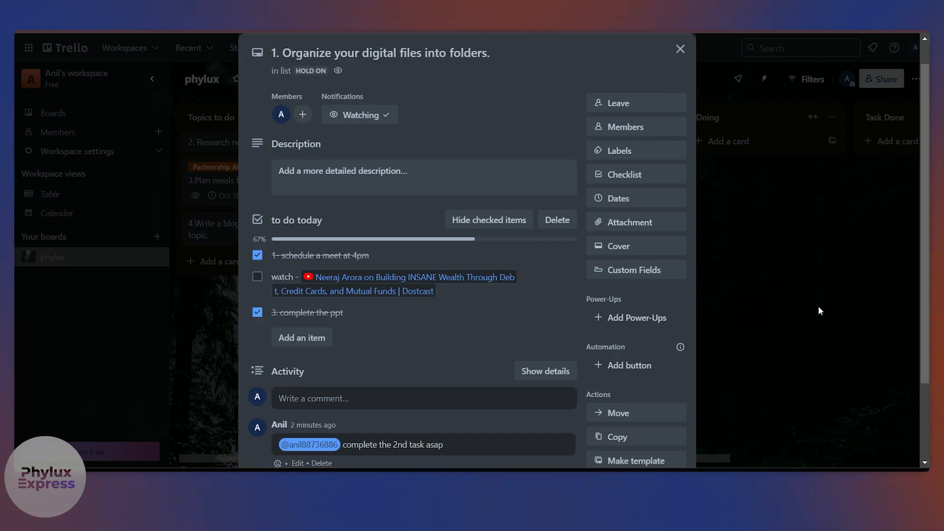
left_click(819, 310)
left_click_drag(369, 459, 521, 457)
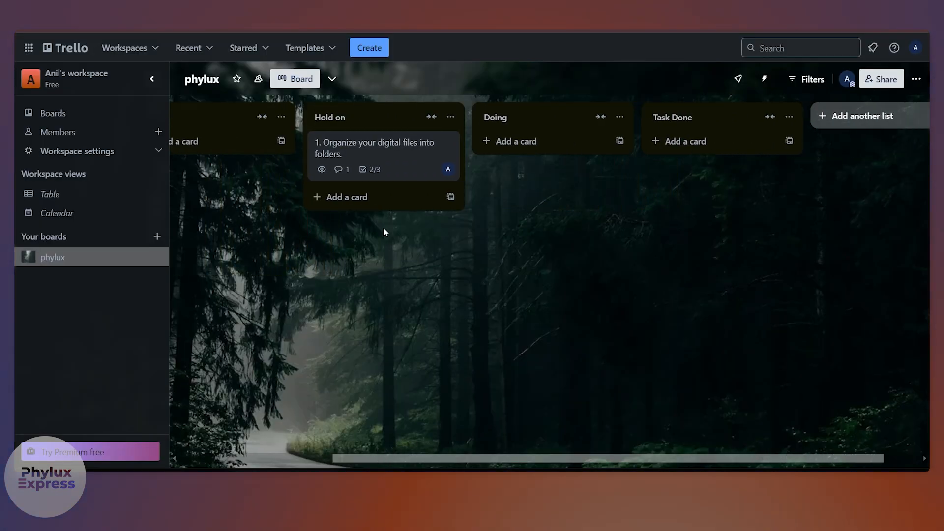
- Tick the 'watch' item to complete the checklist (3/3) and move the card into Task Done
left_click(400, 143)
left_click(257, 305)
left_click(785, 371)
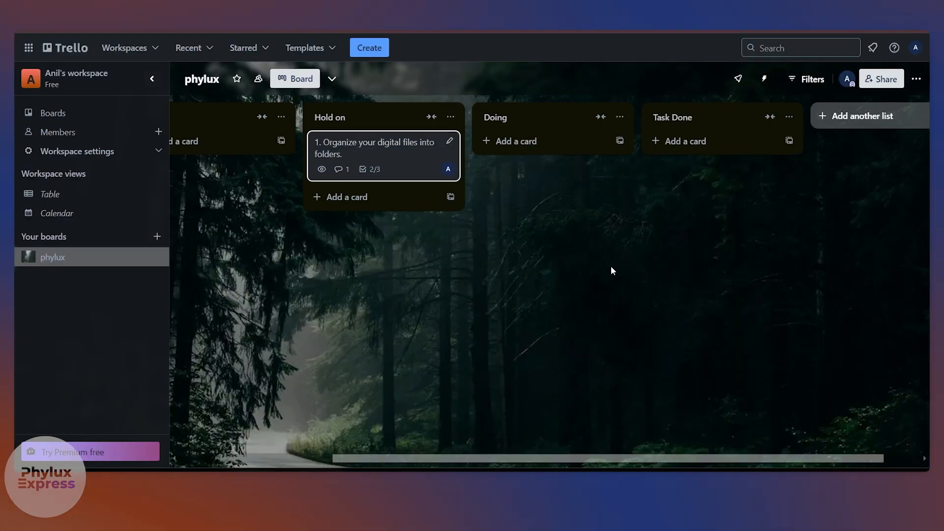
left_click_drag(379, 158, 697, 154)
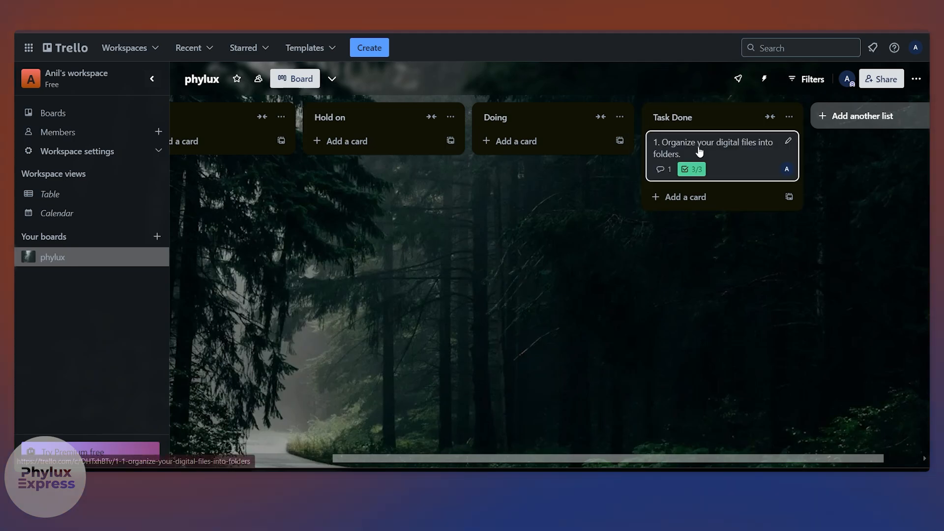
left_click(708, 151)
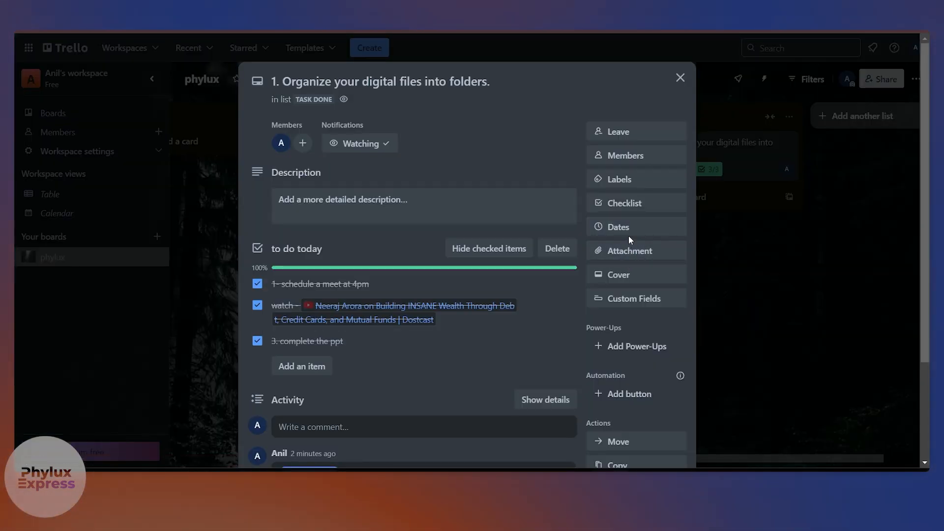
- Rename the green label to 'done' and apply it to the 'Organize your digital files' card
left_click(627, 181)
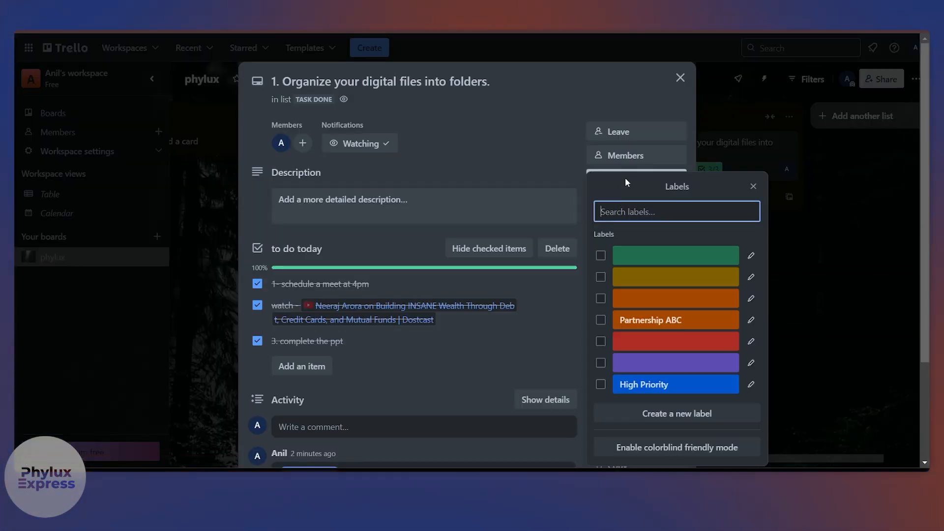
left_click(756, 258)
type("done")
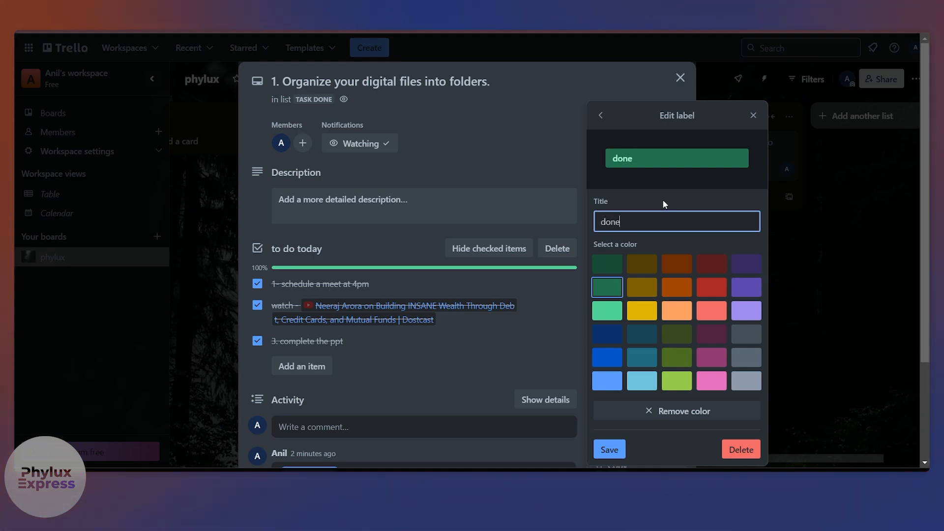
left_click(609, 449)
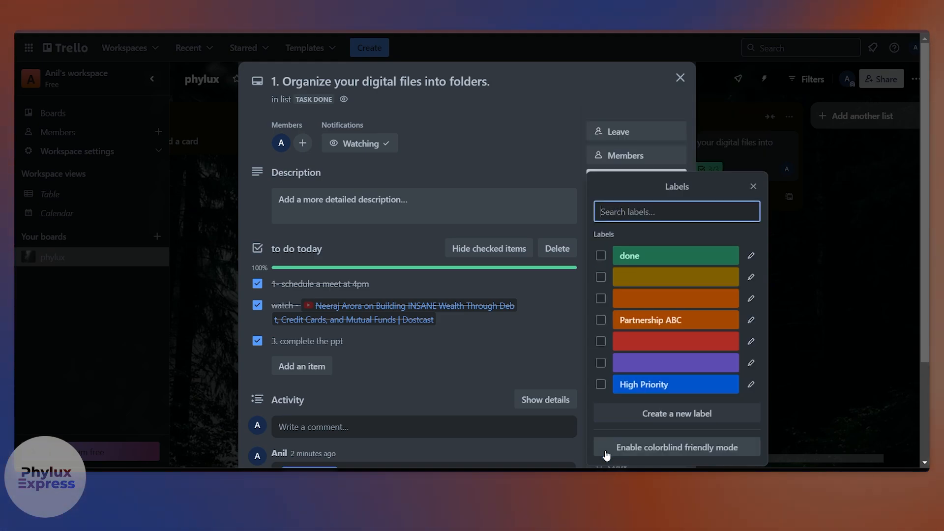
left_click(600, 256)
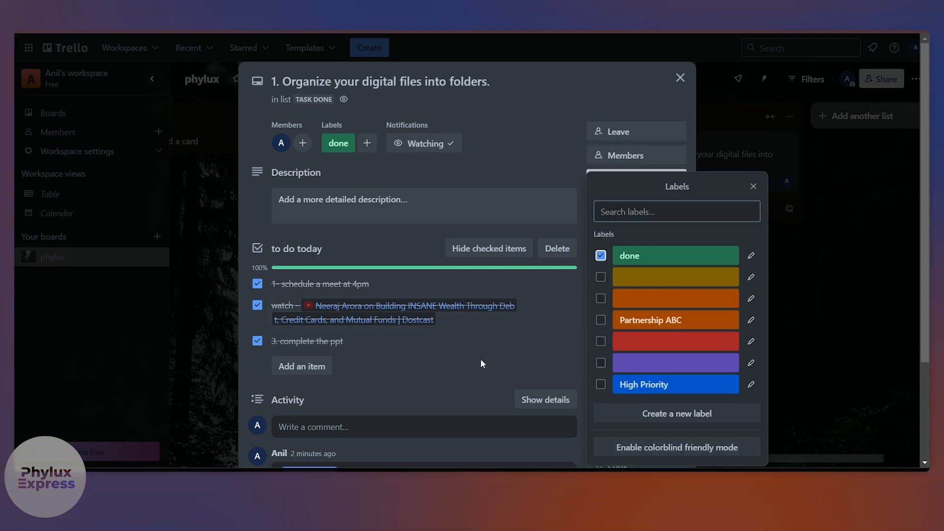
left_click(860, 320)
left_click(854, 320)
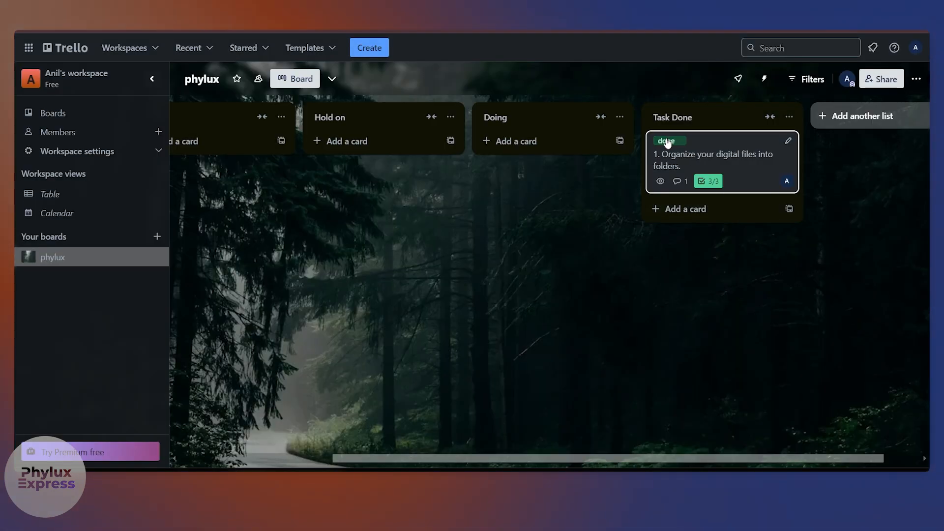
- Open the board views menu, where Calendar and other views are locked behind Premium
scroll(568, 326, "left", 2)
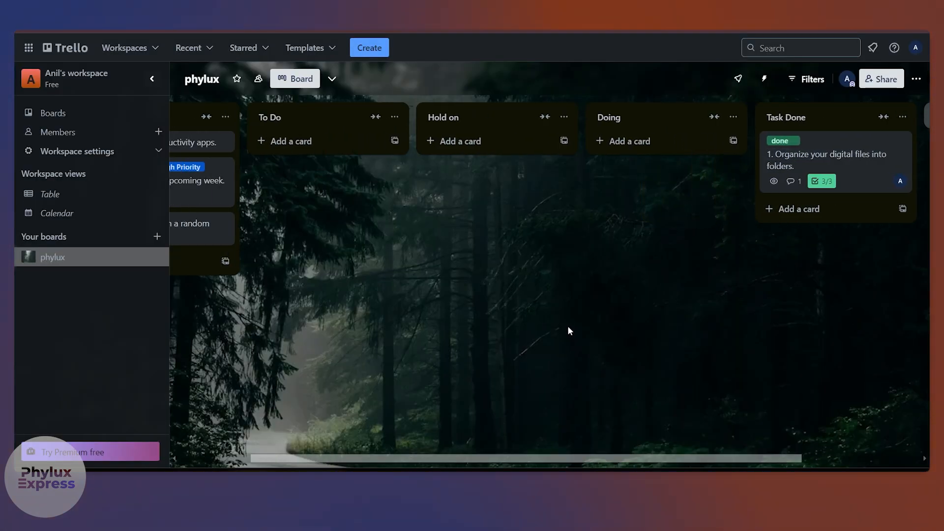
scroll(568, 327, "right", 2)
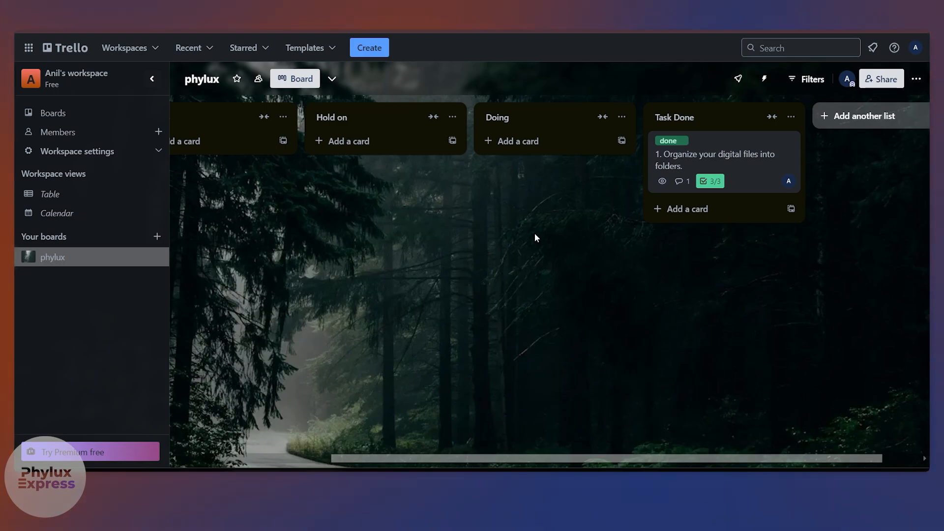
scroll(536, 235, "left", 3)
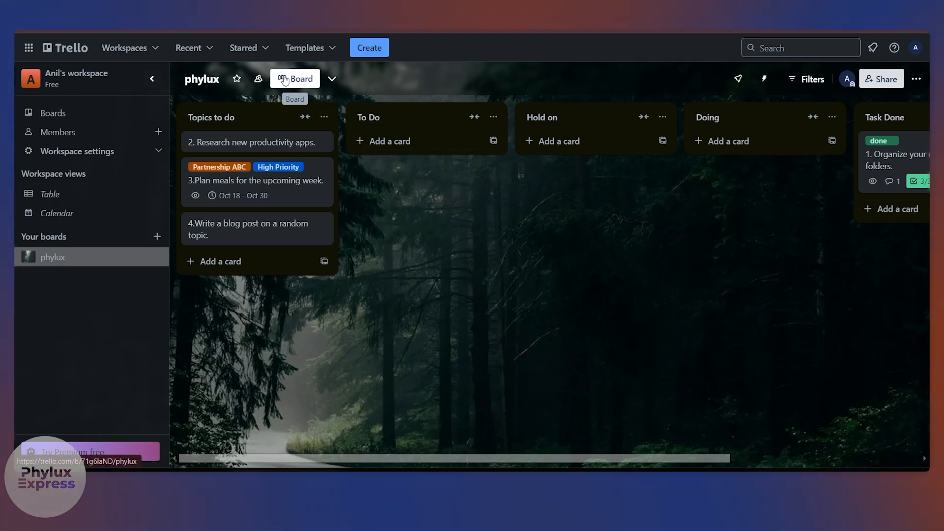
left_click(332, 79)
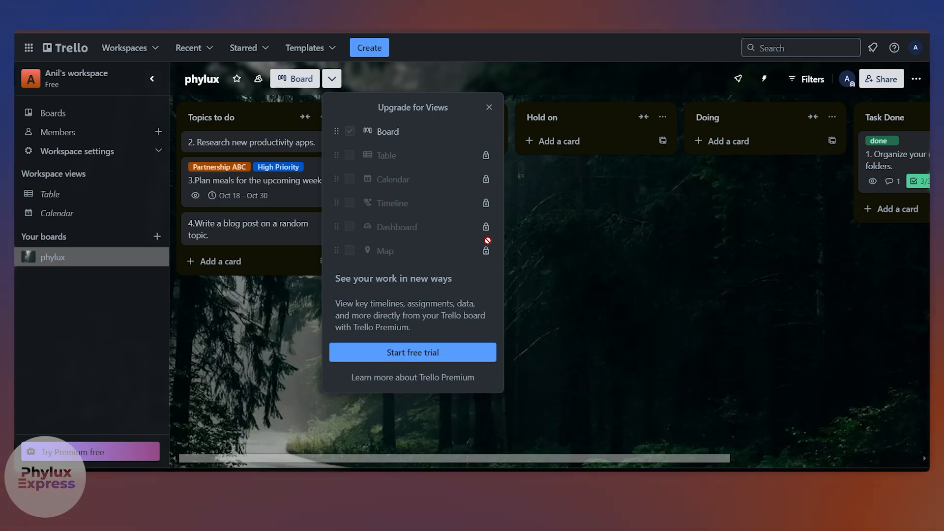
- Dismiss the views upgrade panel and browse the board's full Power-Ups directory
left_click(588, 223)
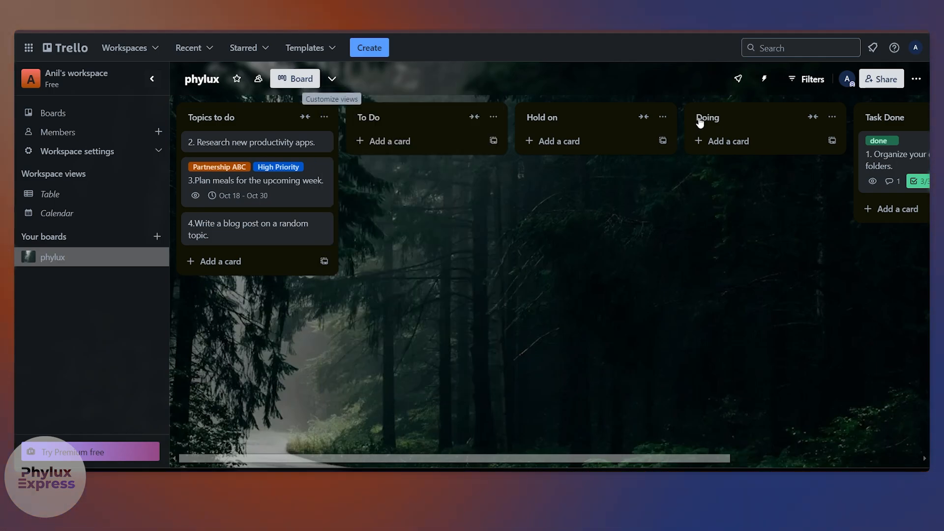
left_click(738, 79)
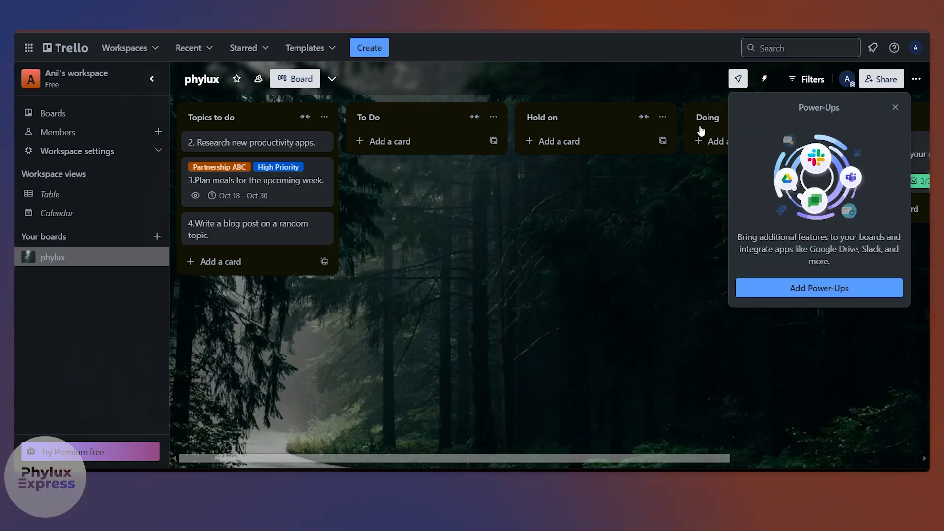
left_click(786, 289)
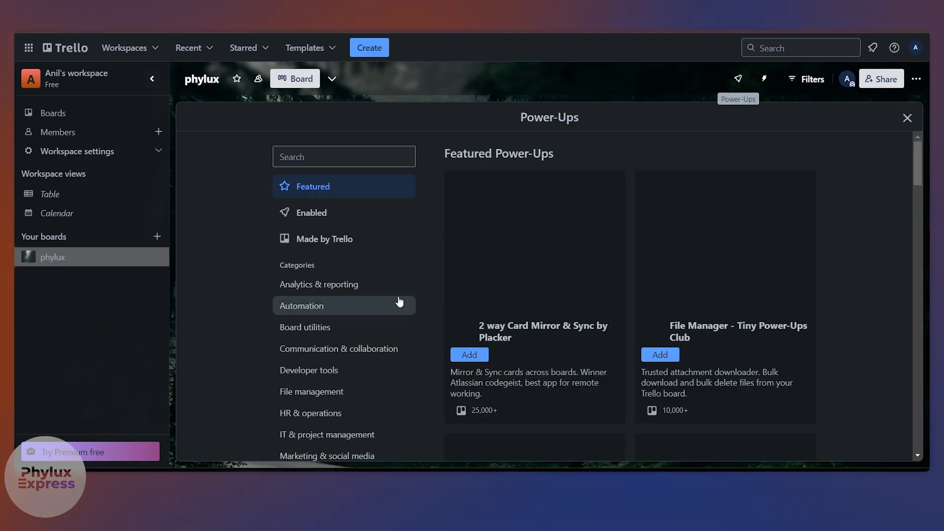
scroll(439, 282, "down", 5)
scroll(512, 323, "up", 5)
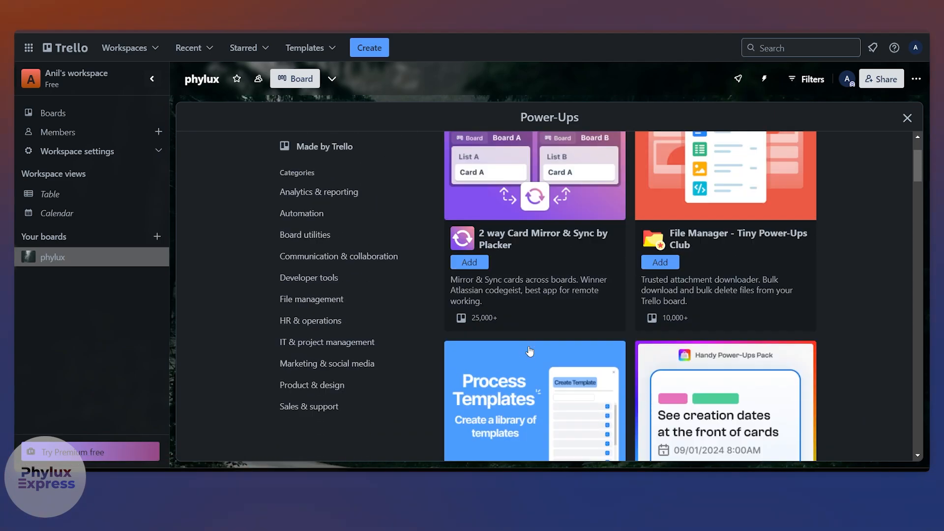
- Search the directory for 'calen' and view the Calendar Power-Up details
left_click(374, 160)
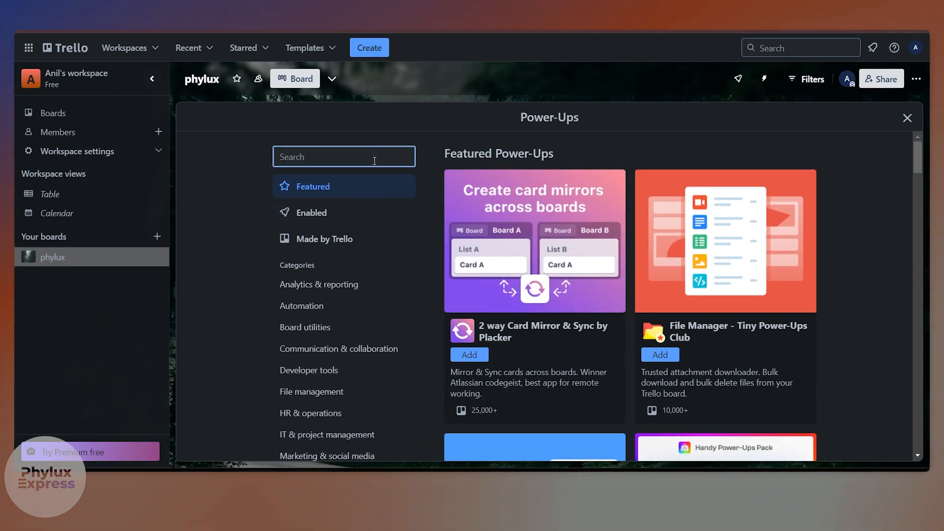
type("ca")
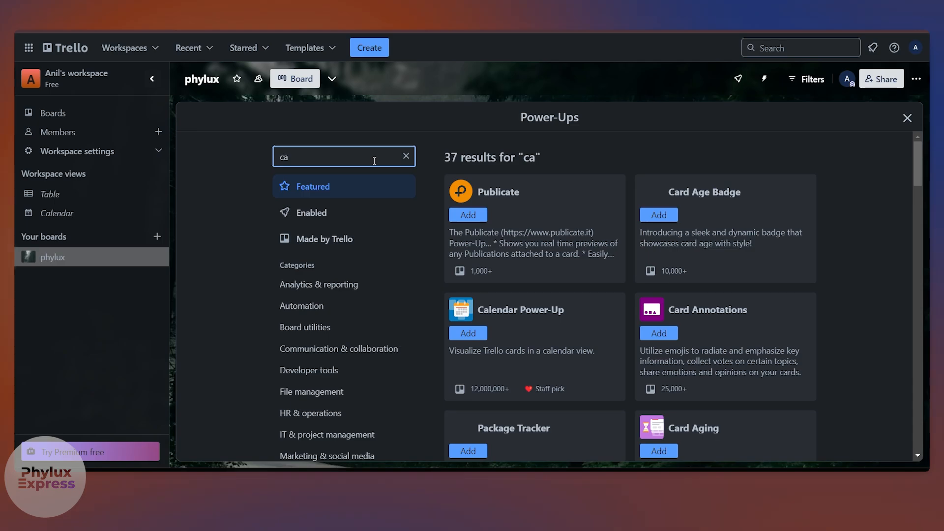
type("len")
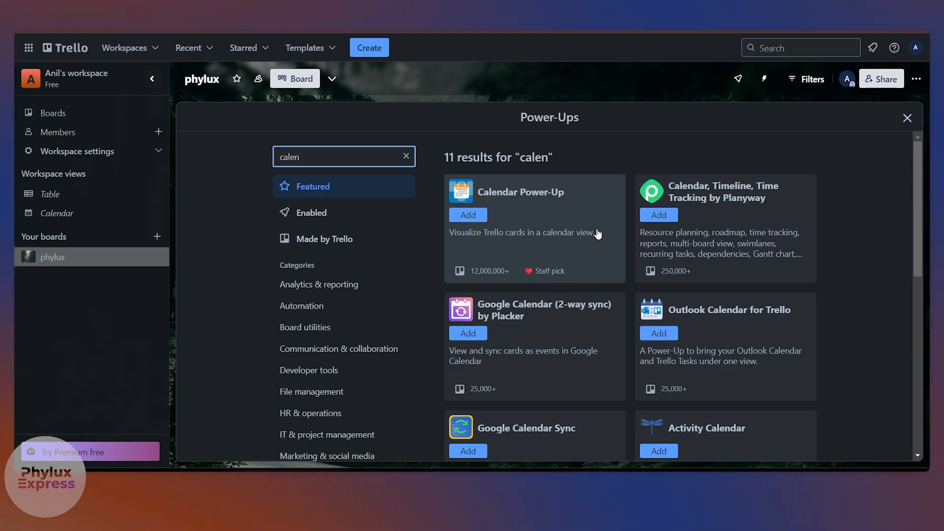
left_click(501, 202)
scroll(556, 312, "down", 3)
scroll(556, 312, "up", 3)
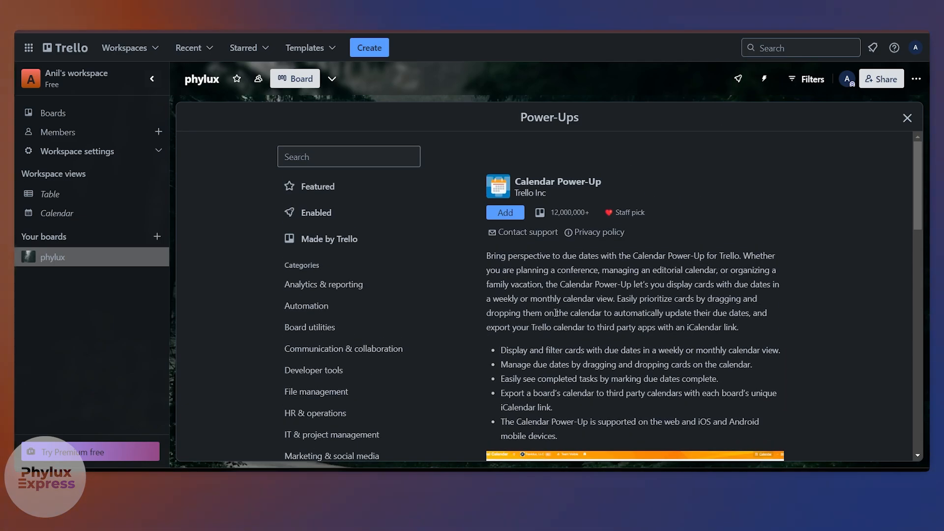
scroll(556, 312, "down", 10)
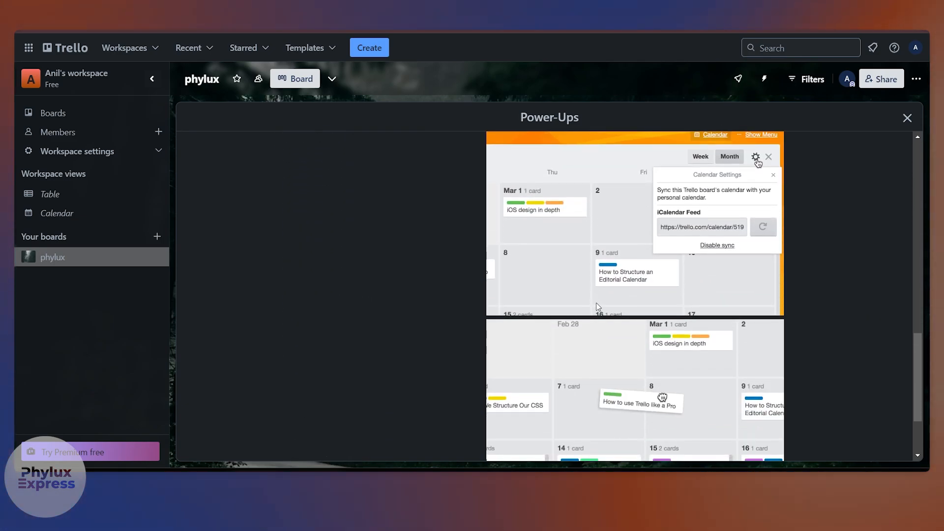
scroll(597, 306, "down", 2)
scroll(598, 306, "up", 15)
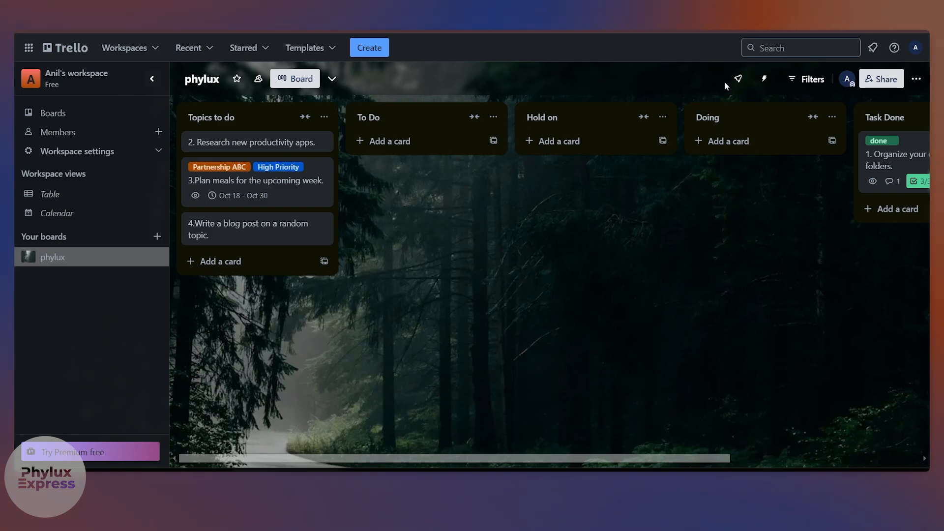
left_click(915, 79)
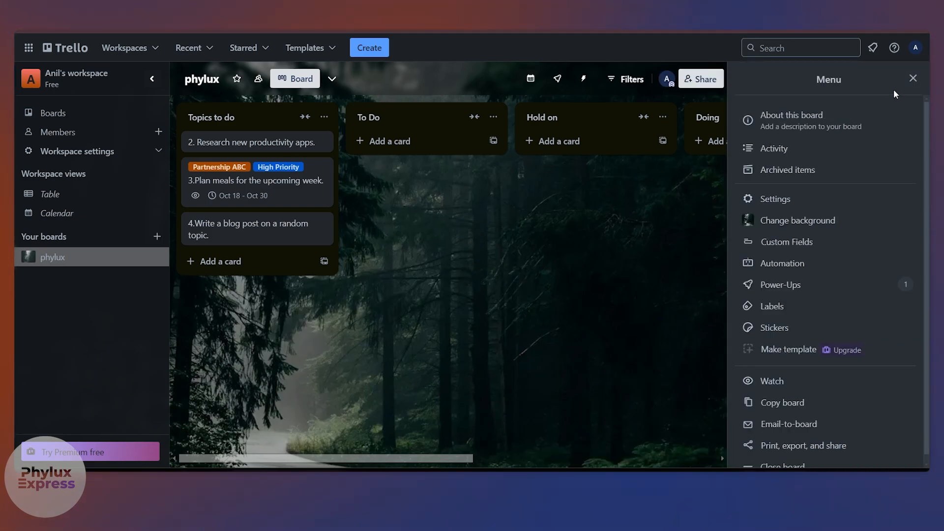
left_click(912, 79)
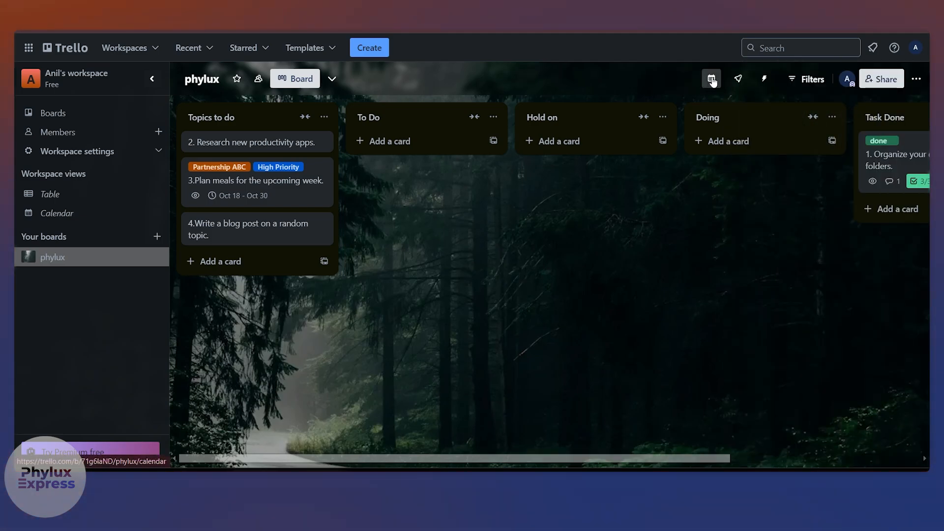
left_click(712, 81)
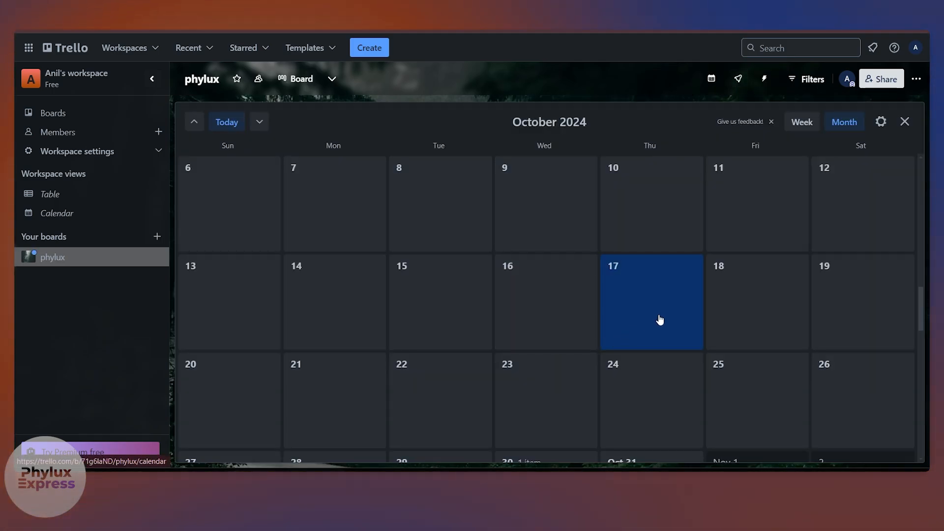
scroll(660, 318, "down", 2)
scroll(660, 319, "down", 2)
scroll(647, 236, "down", 3)
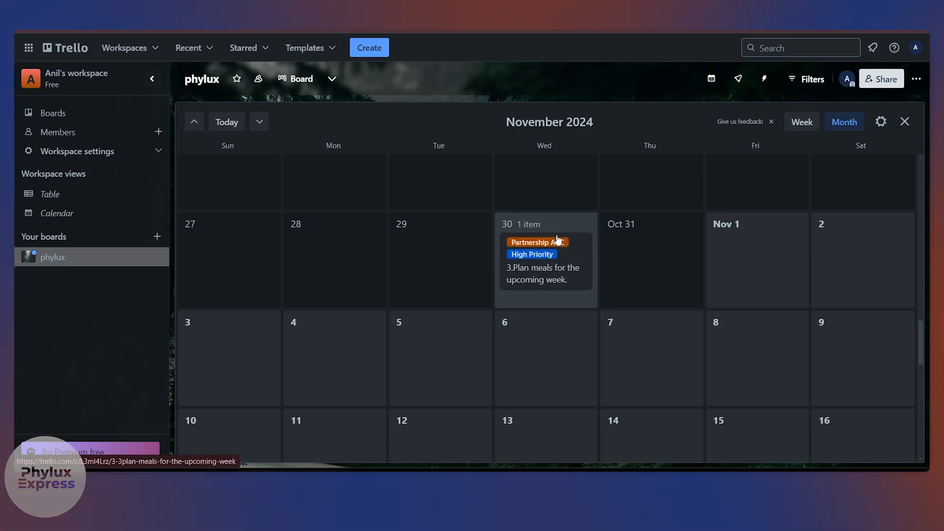
scroll(552, 295, "up", 3)
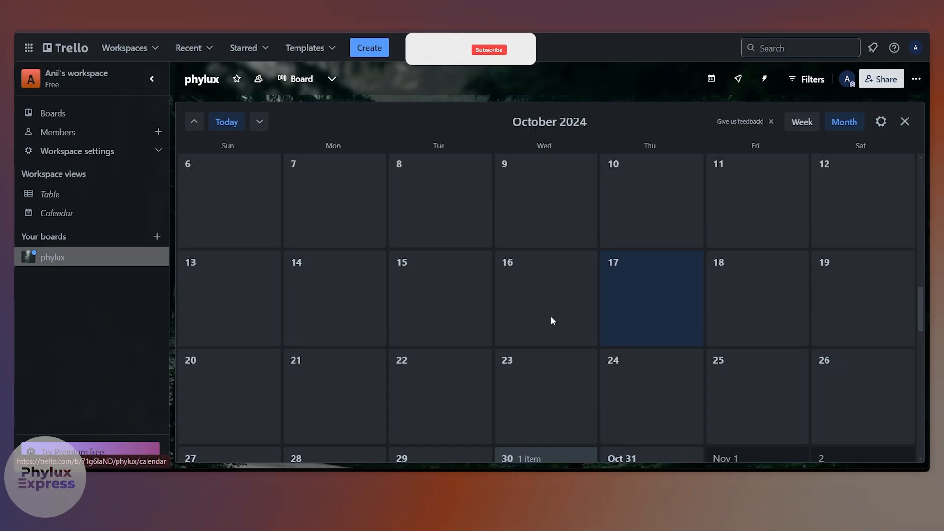
scroll(552, 320, "down", 3)
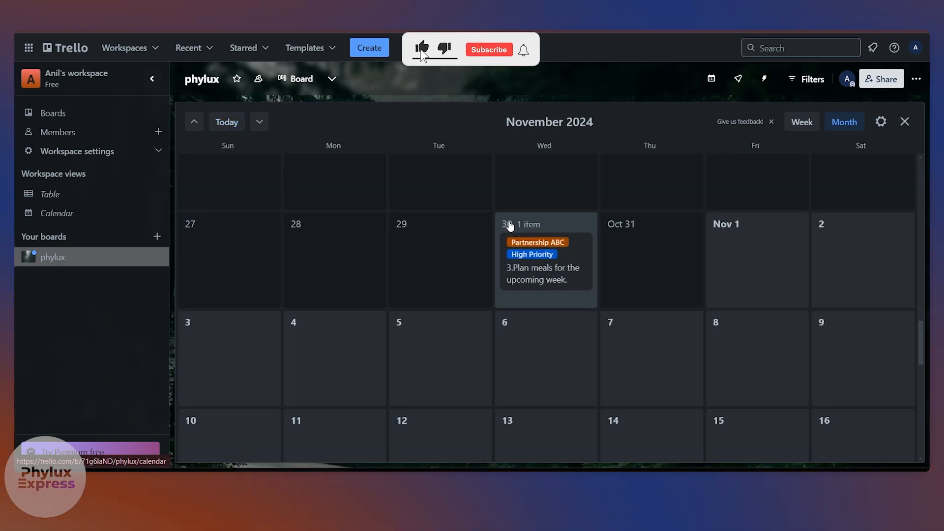
left_click(535, 265)
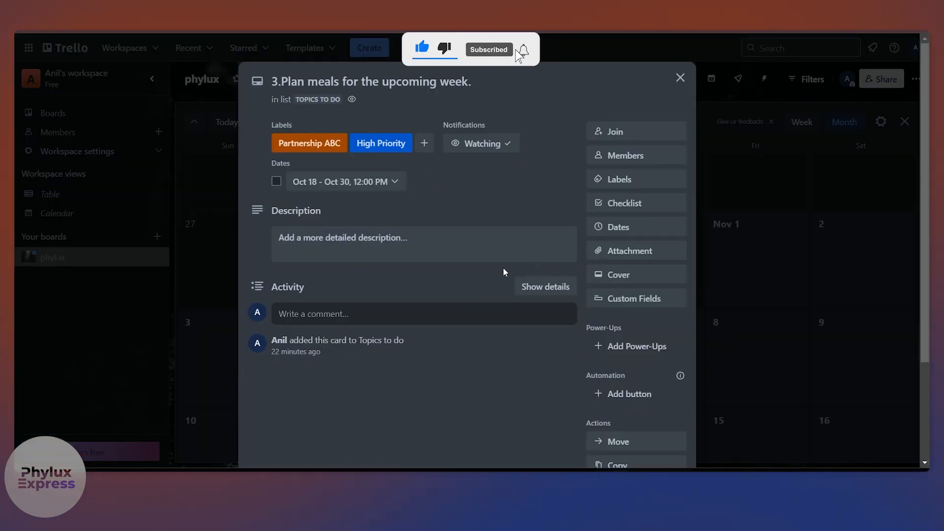
scroll(369, 326, "down", 3)
scroll(369, 326, "up", 3)
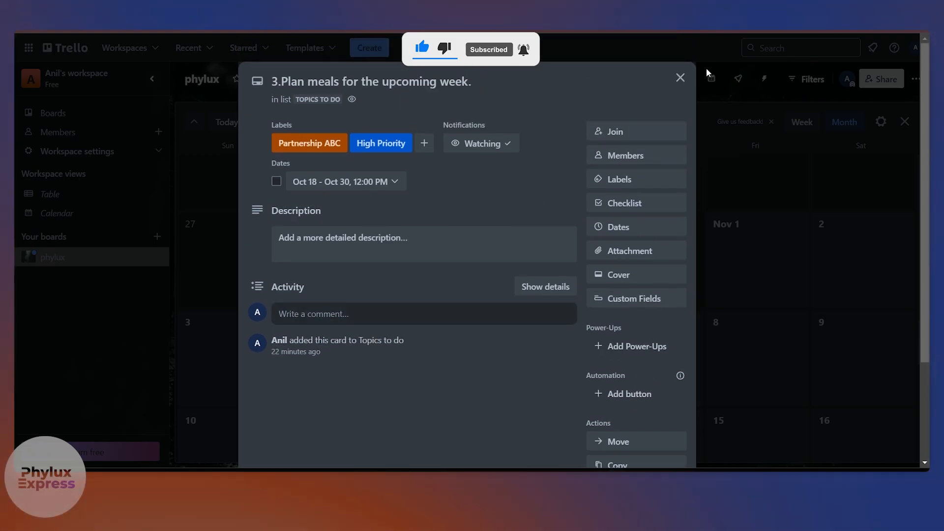
left_click(680, 77)
left_click(545, 266)
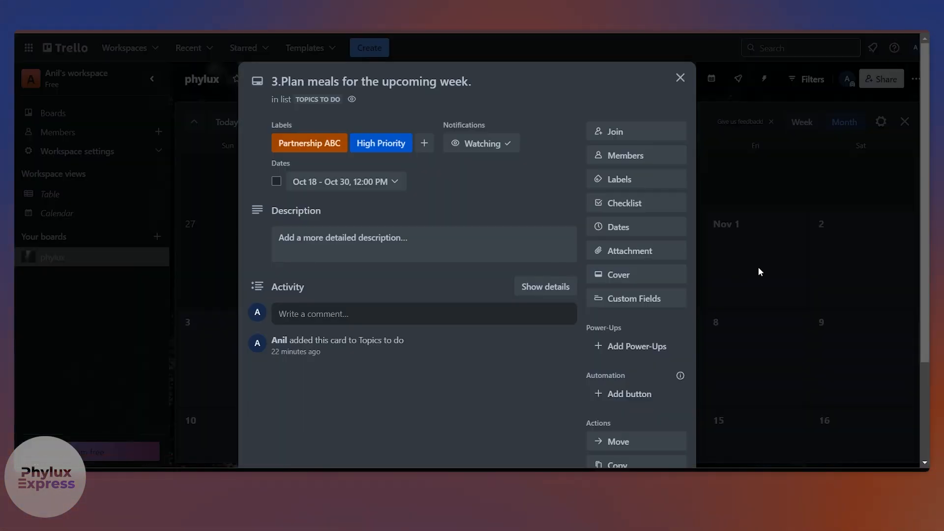
left_click(756, 266)
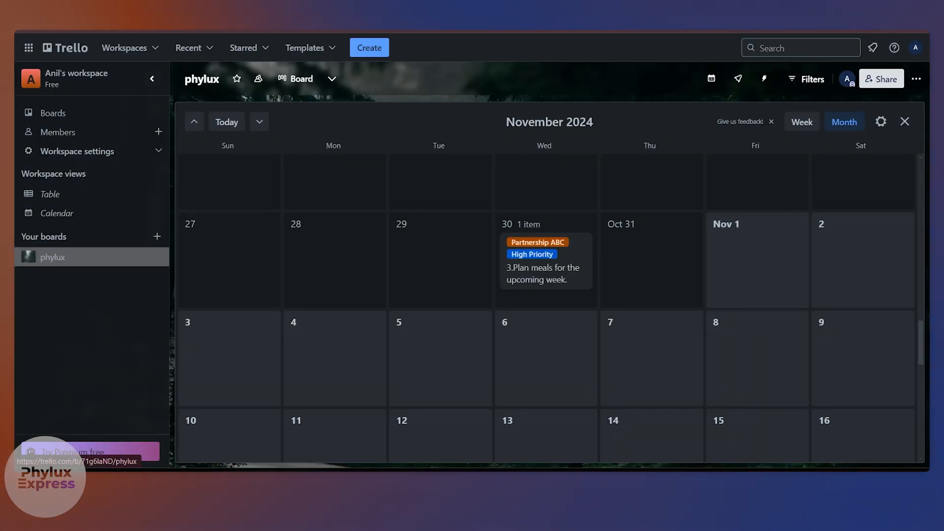
left_click(904, 123)
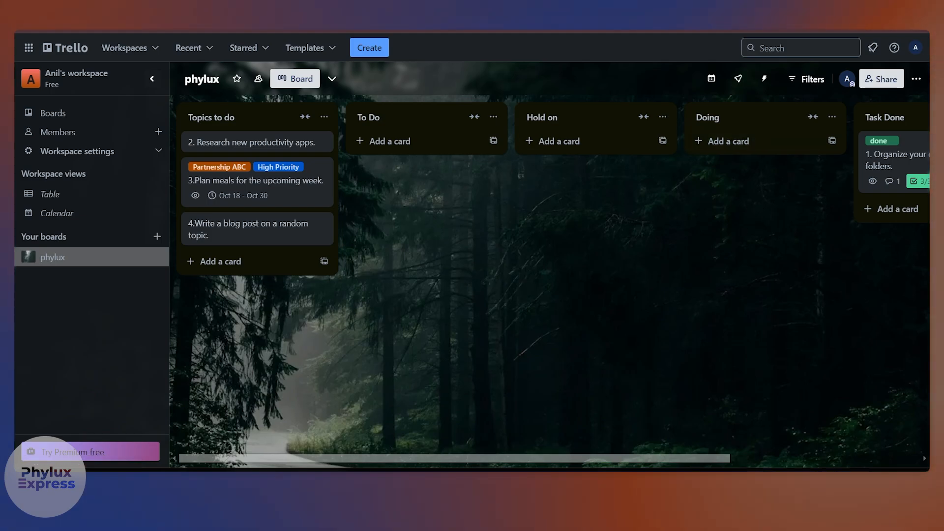
left_click(711, 80)
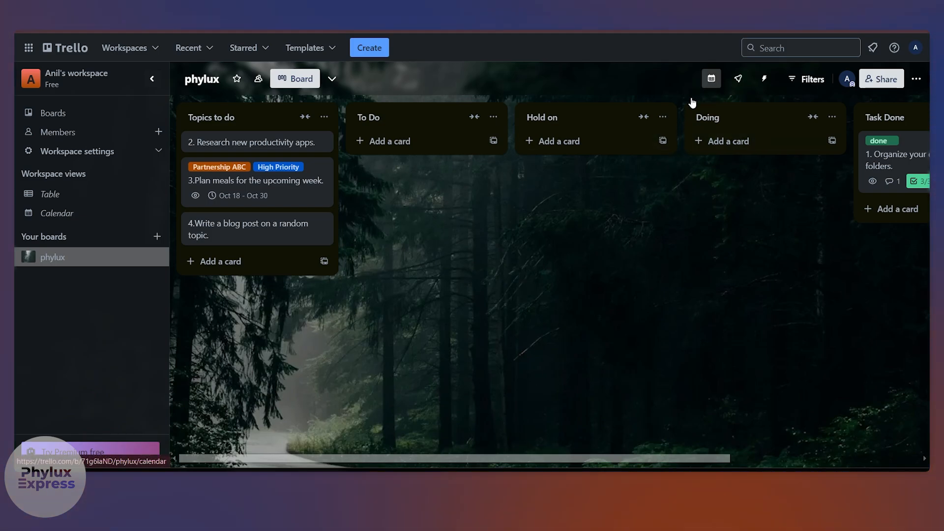
scroll(546, 369, "down", 10)
scroll(546, 366, "down", 12)
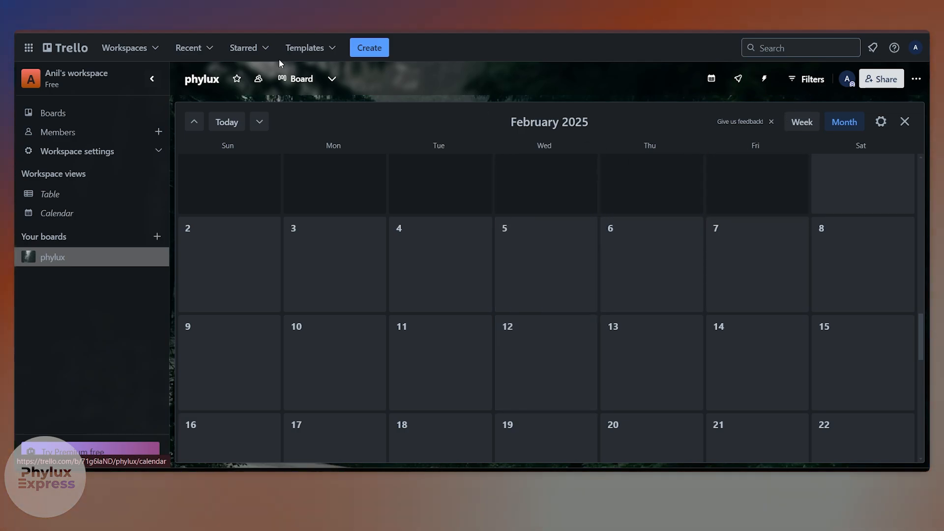
left_click(903, 122)
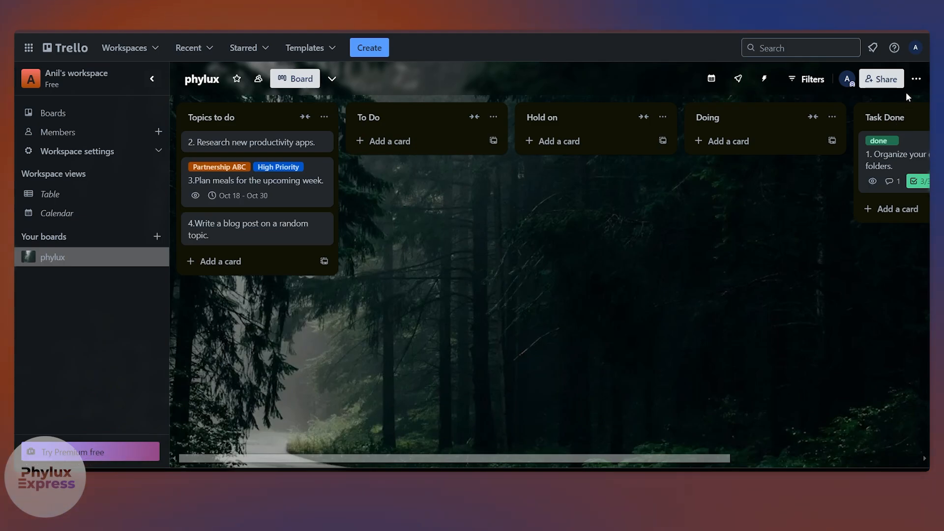
- Copy the board invite link and add it as a new card in Hold on
left_click(866, 83)
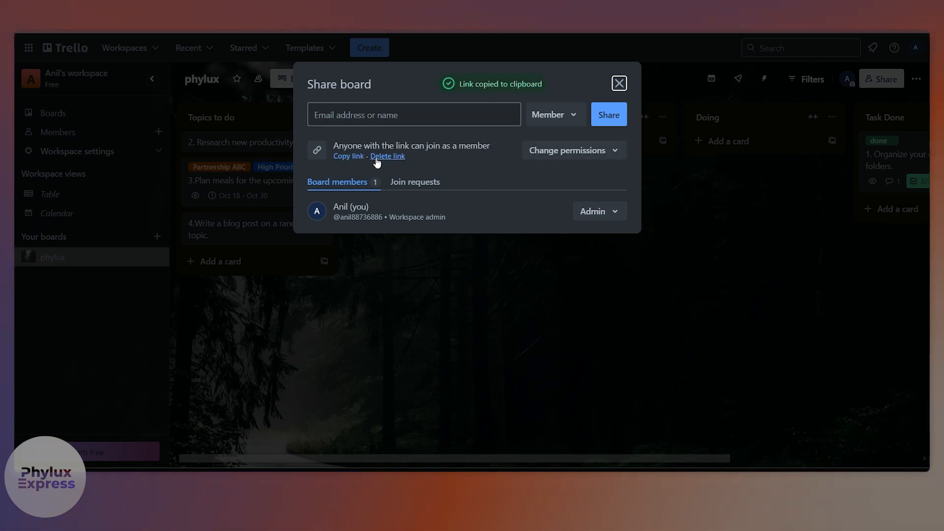
left_click(357, 159)
left_click(619, 84)
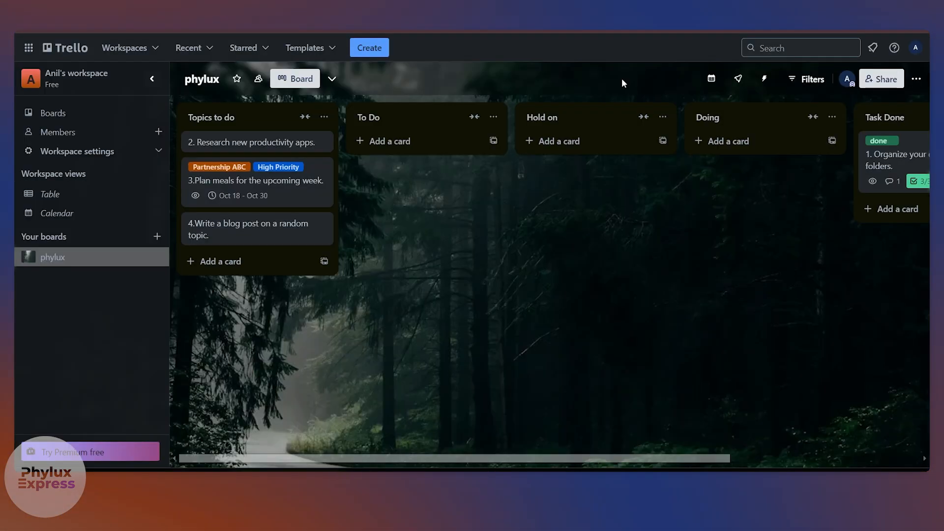
left_click(544, 141)
key("ctrl+v")
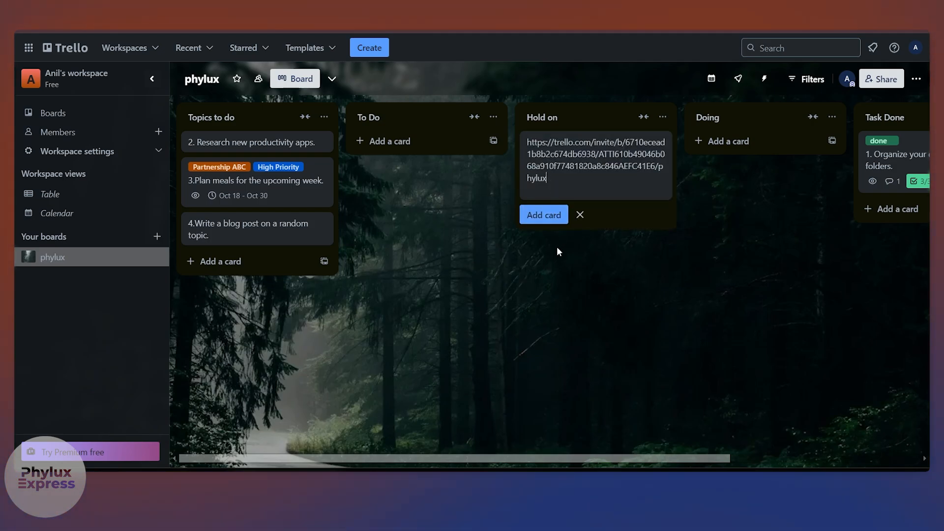
key("Return")
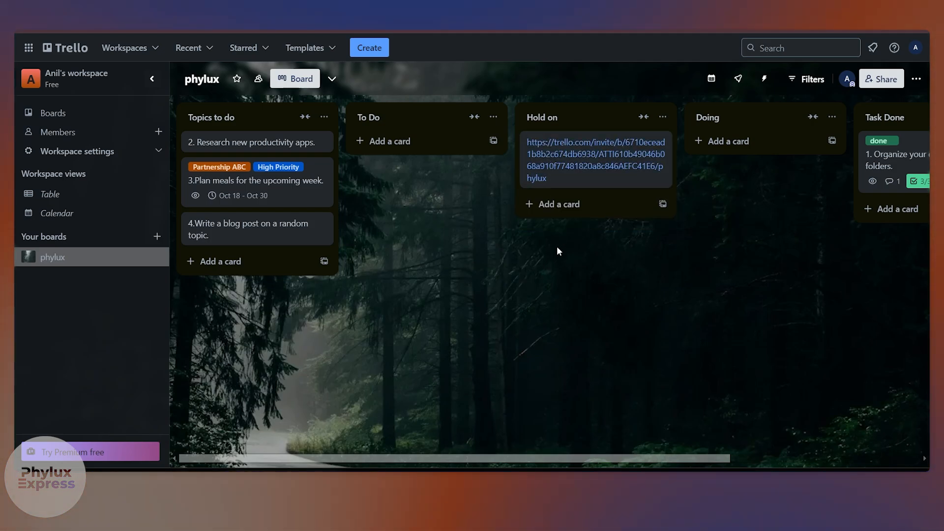
- Post the invite link as a comment on the 3.Plan meals card
left_click(294, 190)
left_click(328, 315)
key("ctrl+v")
left_click(284, 387)
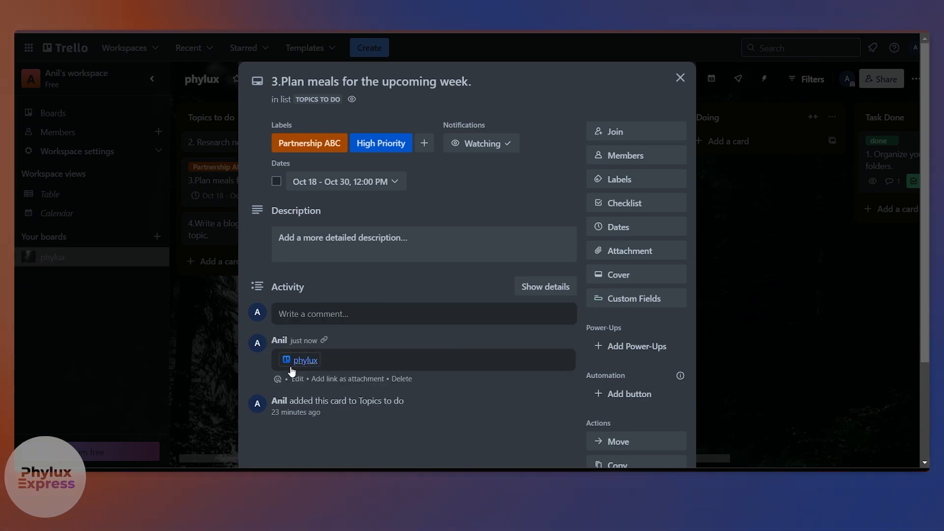
mouse_move(312, 363)
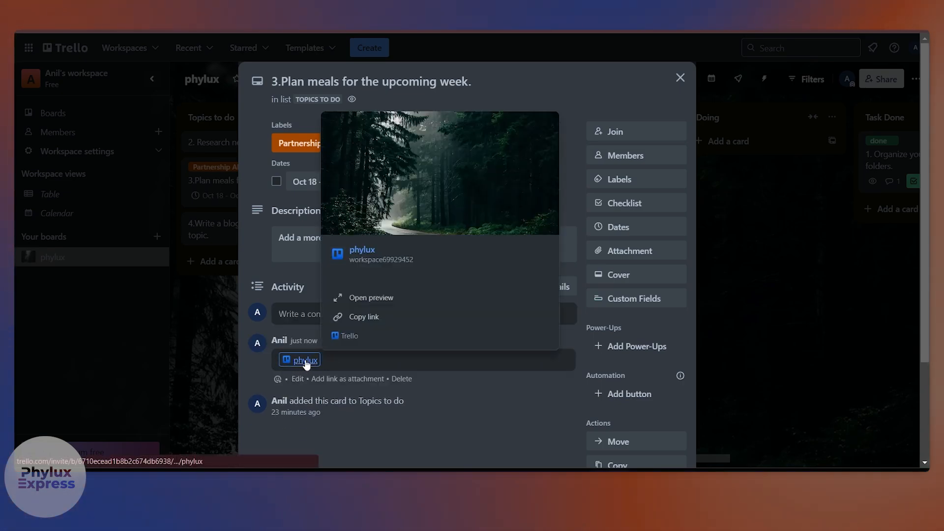
left_click(716, 336)
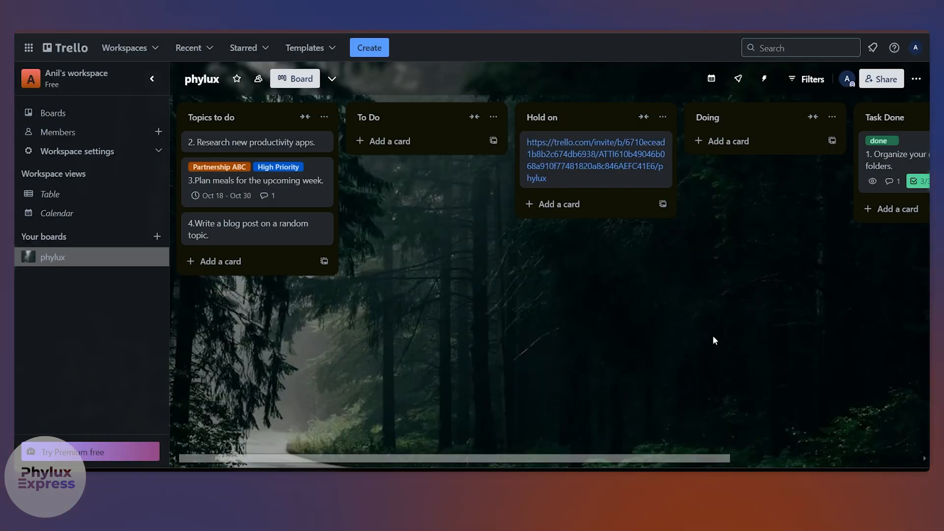
scroll(690, 320, "right", 3)
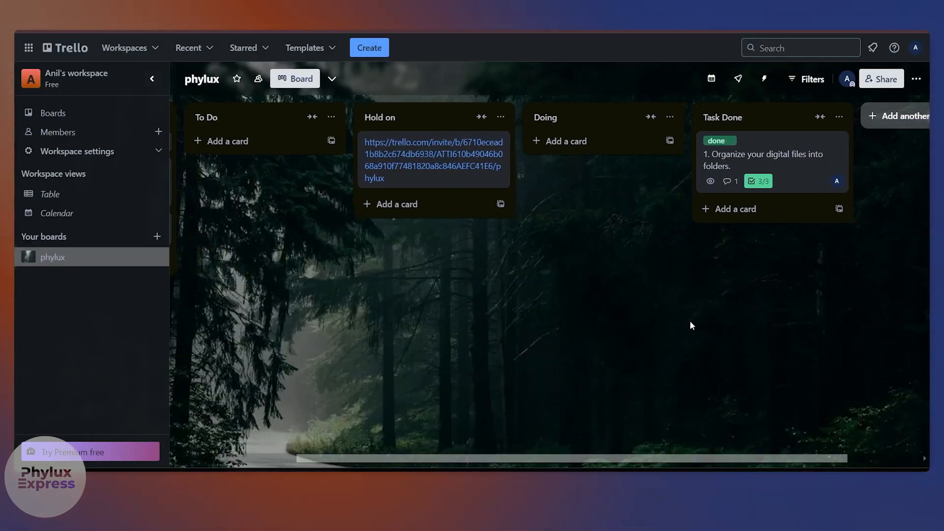
scroll(689, 321, "left", 3)
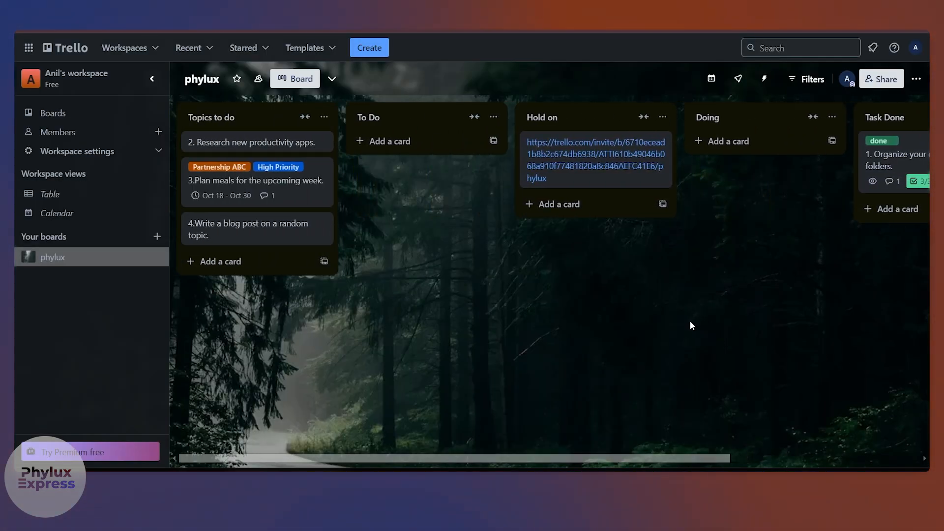